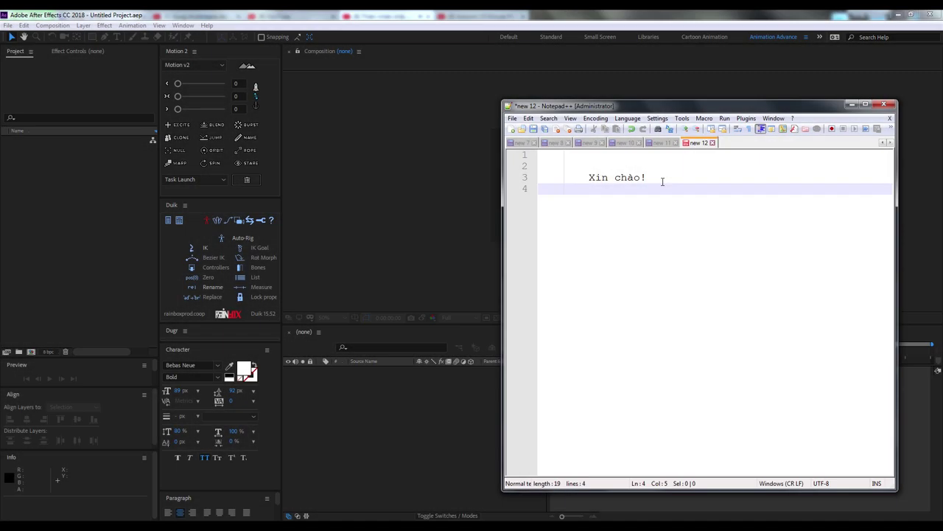
# Type the Vietnamese intro lines about text animation in After Effects, ending with 'OK -> start'
pyautogui.write('Buổi học hôm nay xin giới ')
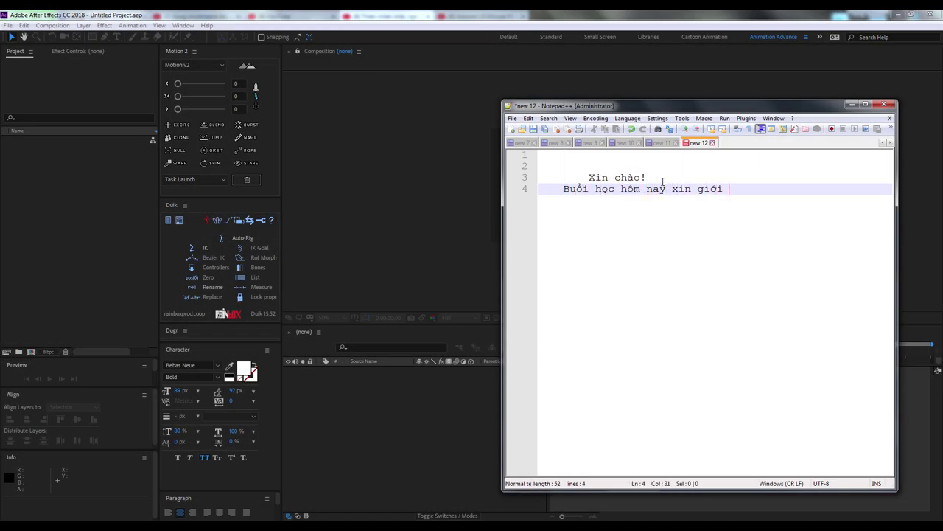
pyautogui.write('thiệu mọi người')
pyautogui.press('Return')
pyautogui.write('cách làm')
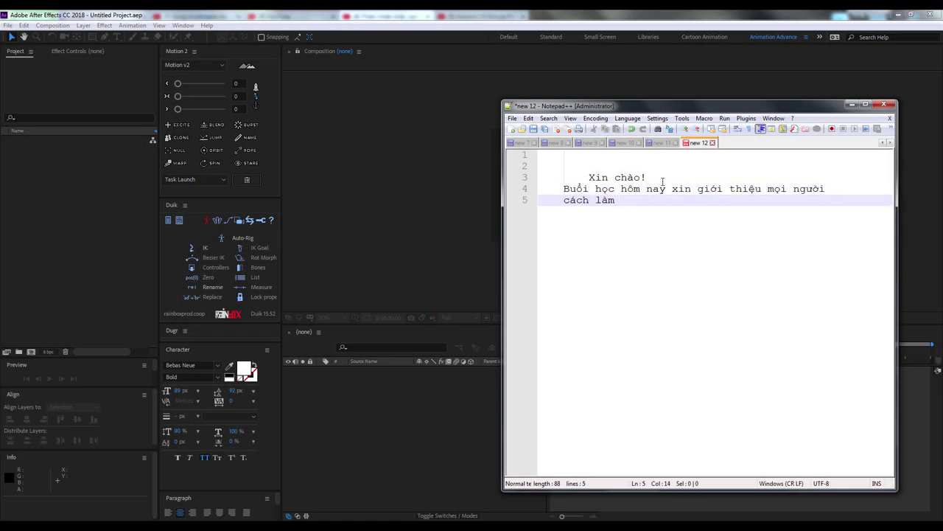
pyautogui.write(' chuyển động của chữ trên phần mềm')
pyautogui.press('Return')
pyautogui.write('after effect.')
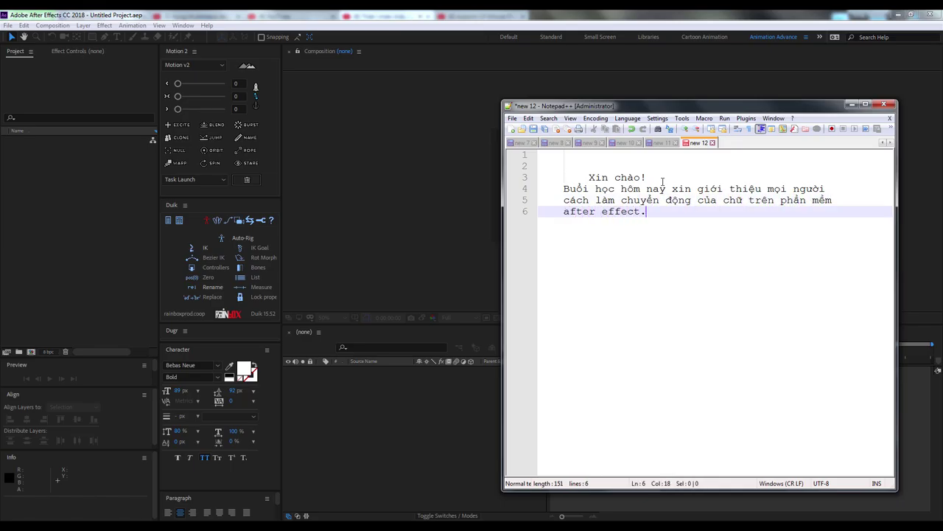
pyautogui.press('Return')
pyautogui.write('OK -> start')
pyautogui.press('Return')
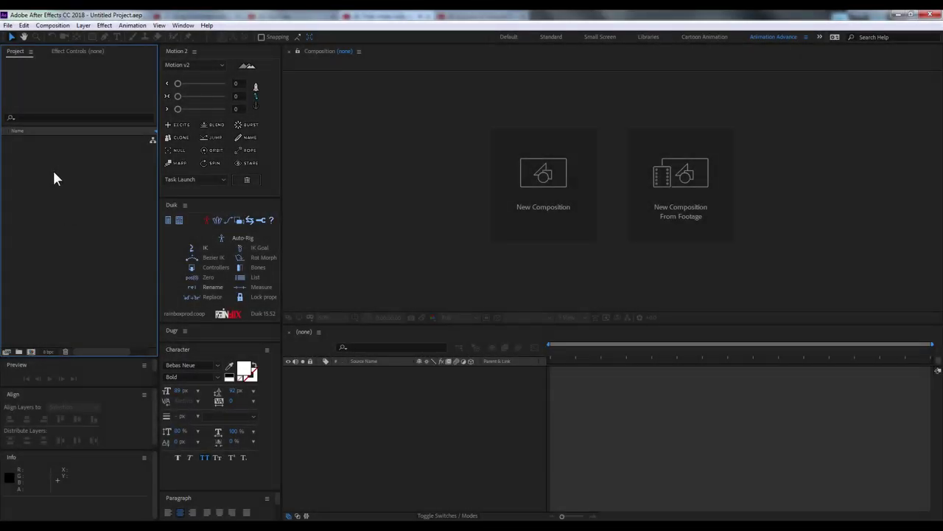
# Start a new composition with width 1920 and a duration of 0:00:06:00
pyautogui.rightClick(53, 153)
pyautogui.click(55, 26)
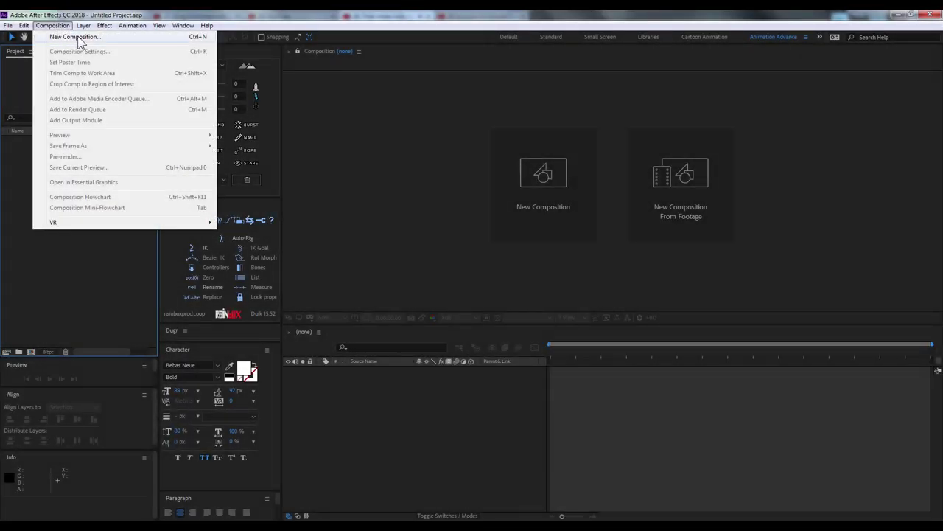
pyautogui.click(70, 36)
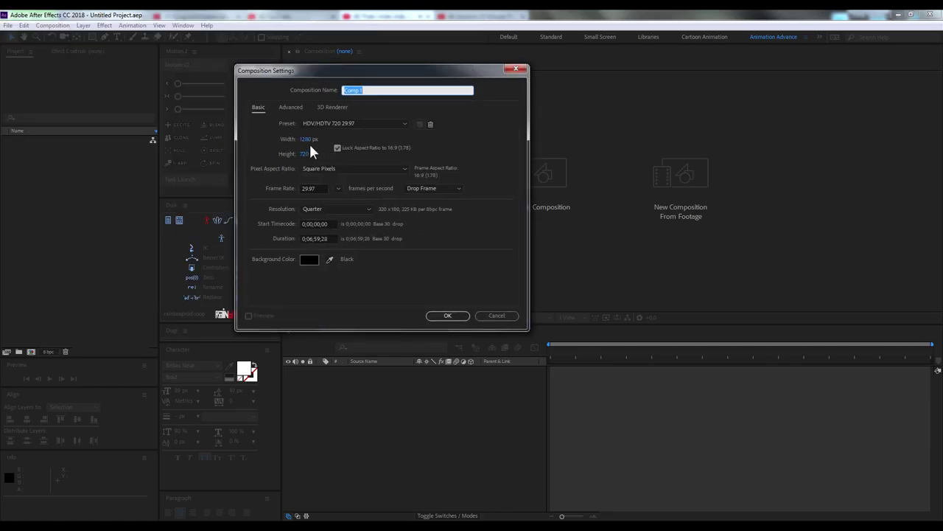
pyautogui.click(307, 140)
pyautogui.write('1920')
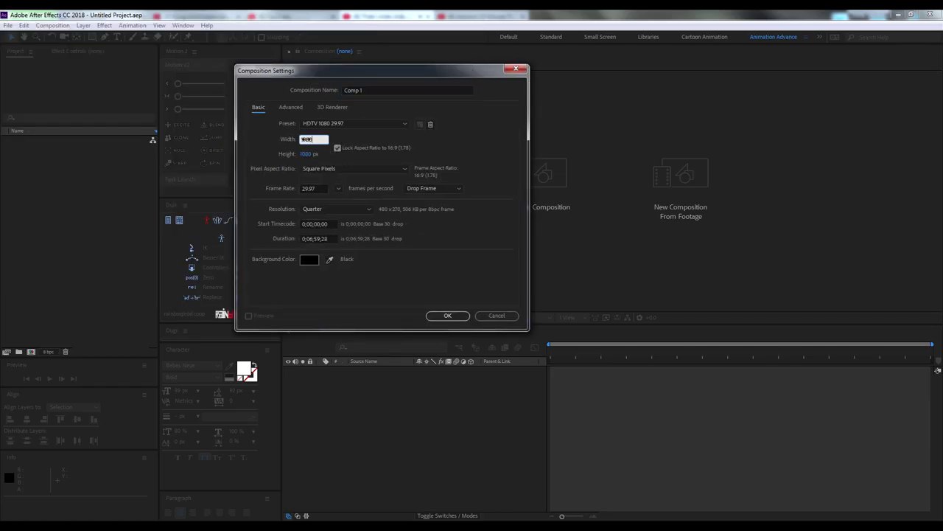
pyautogui.click(307, 239)
pyautogui.write('0;0')
# Name the composition 'Text Animation', set its frame rate to 25 fps and create it
pyautogui.click(366, 90)
pyautogui.write('Text Animation')
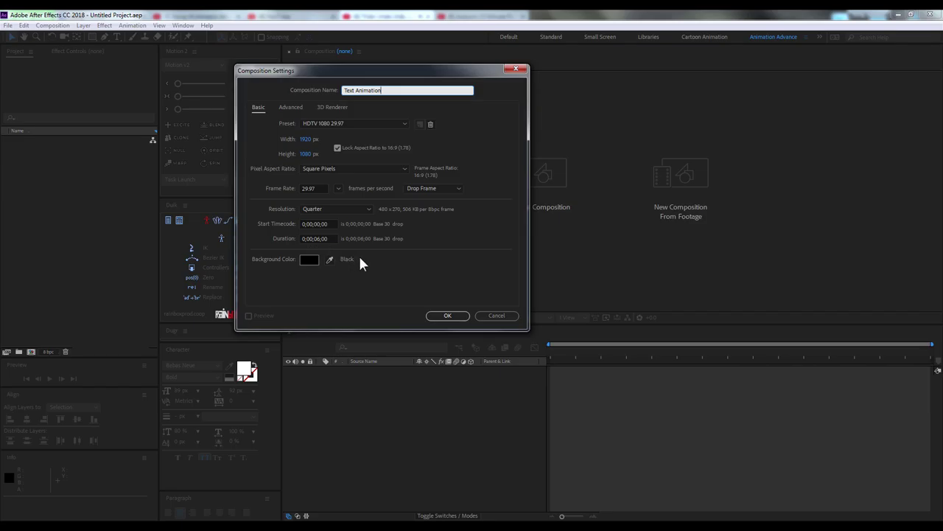
pyautogui.click(339, 189)
pyautogui.click(352, 248)
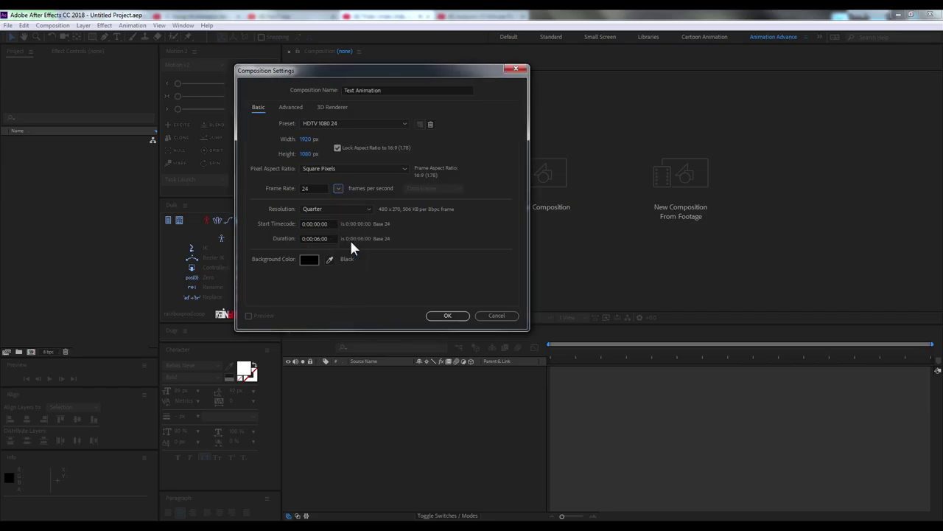
pyautogui.click(339, 189)
pyautogui.click(347, 253)
pyautogui.click(448, 316)
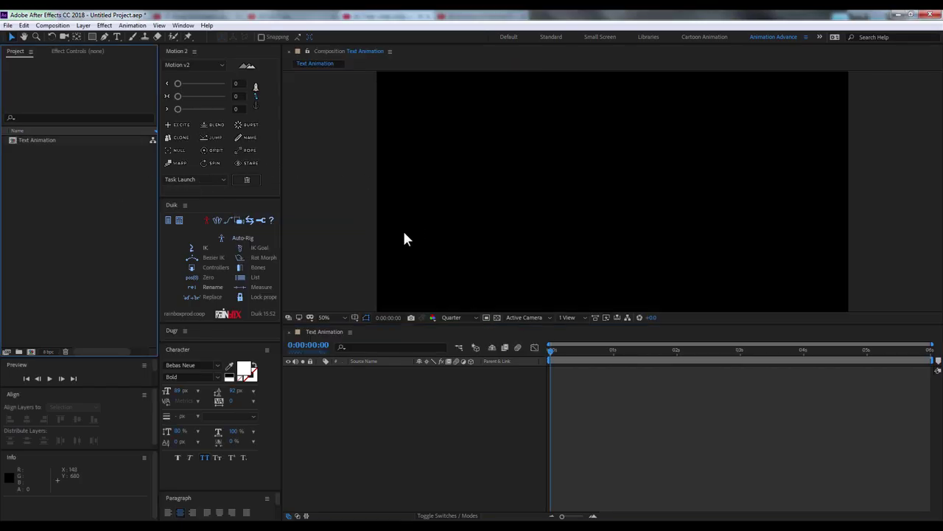
# Fit the frame in the viewer, turn on title/action safe guides, and preview at Half resolution
pyautogui.click(341, 320)
pyautogui.click(332, 340)
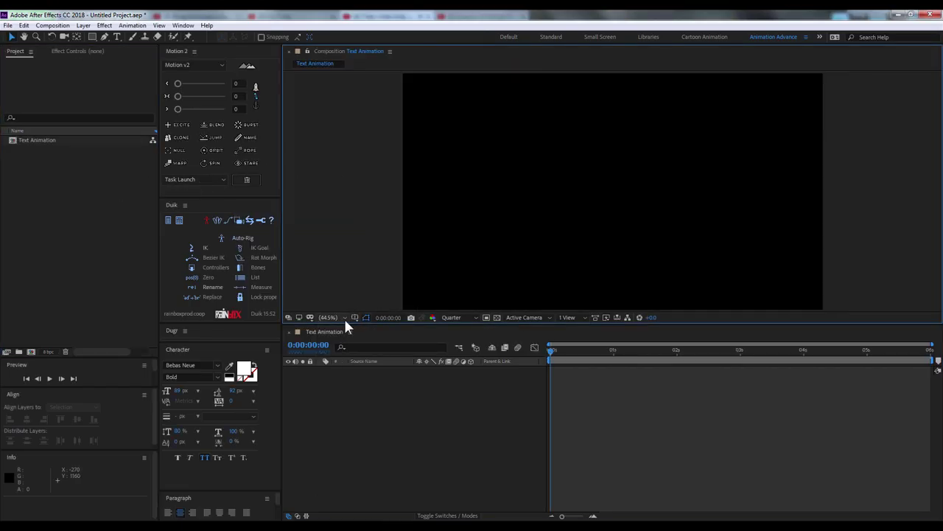
pyautogui.click(351, 317)
pyautogui.click(370, 329)
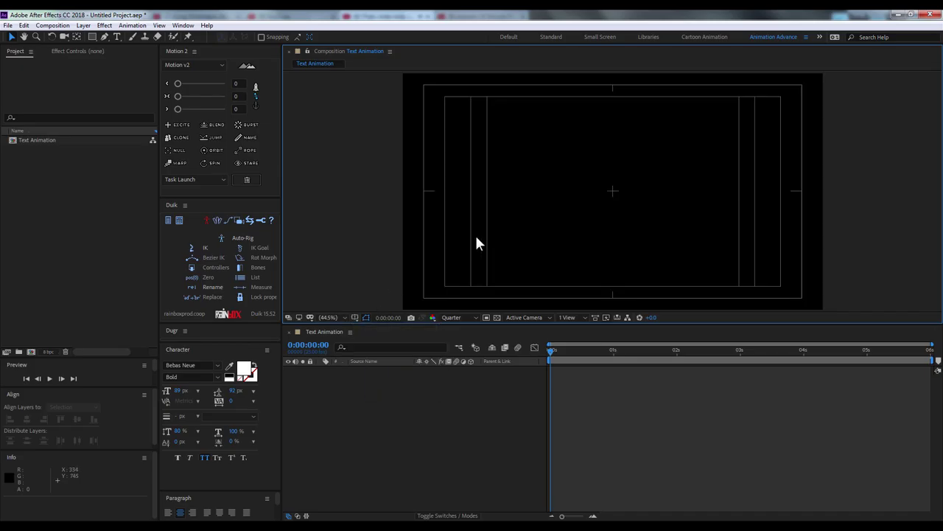
pyautogui.click(451, 318)
pyautogui.click(454, 348)
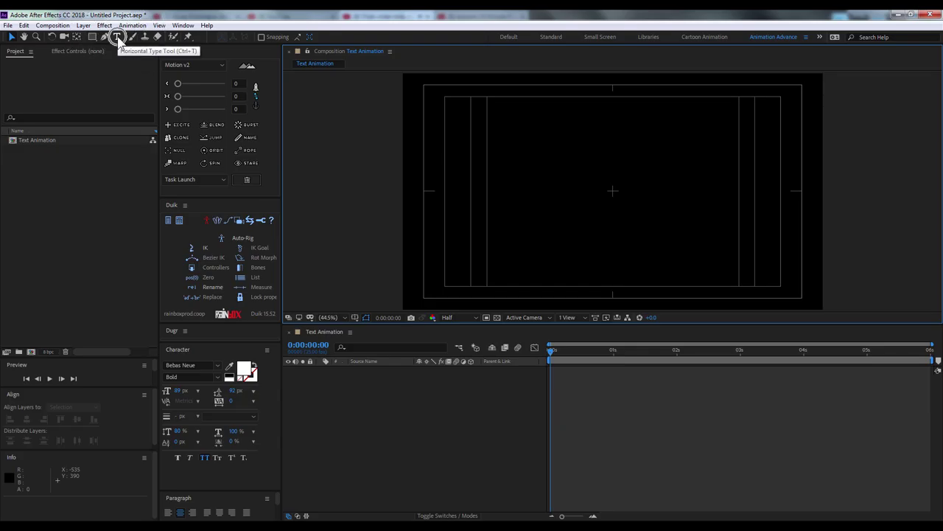
# Create a text layer in the upper-left frame reading 'animation' with All Caps on
pyautogui.click(117, 37)
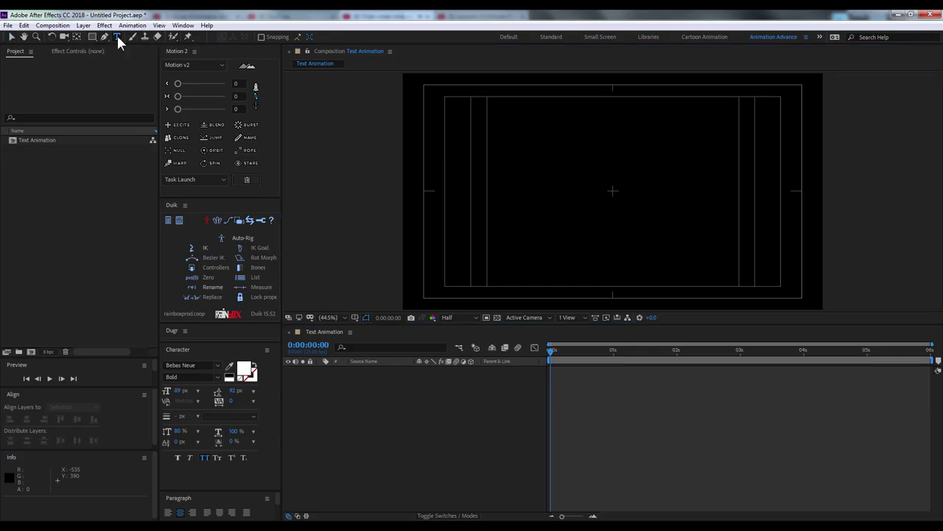
pyautogui.click(541, 133)
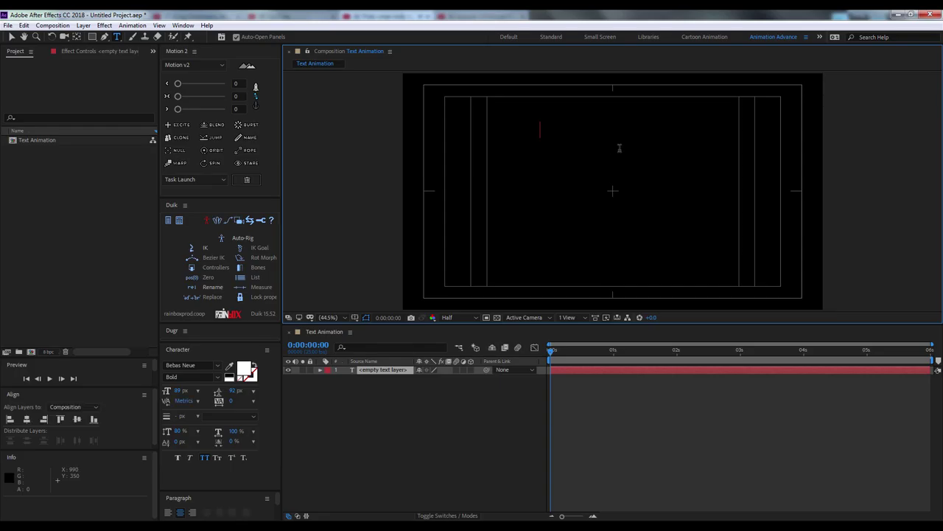
pyautogui.click(182, 25)
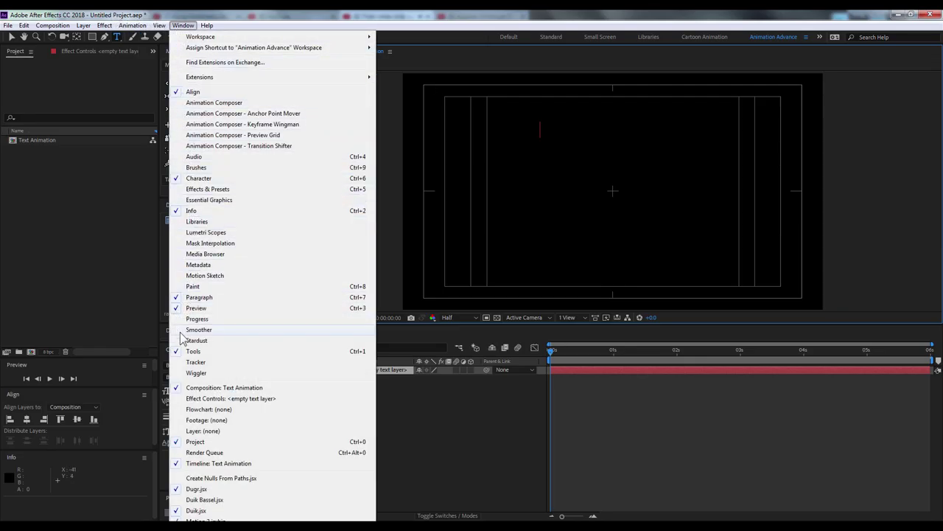
pyautogui.click(179, 180)
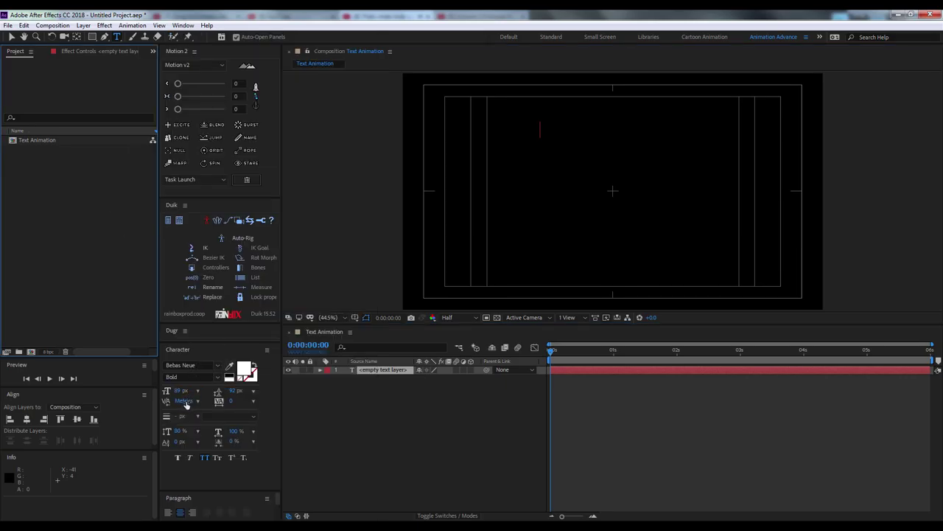
pyautogui.click(204, 458)
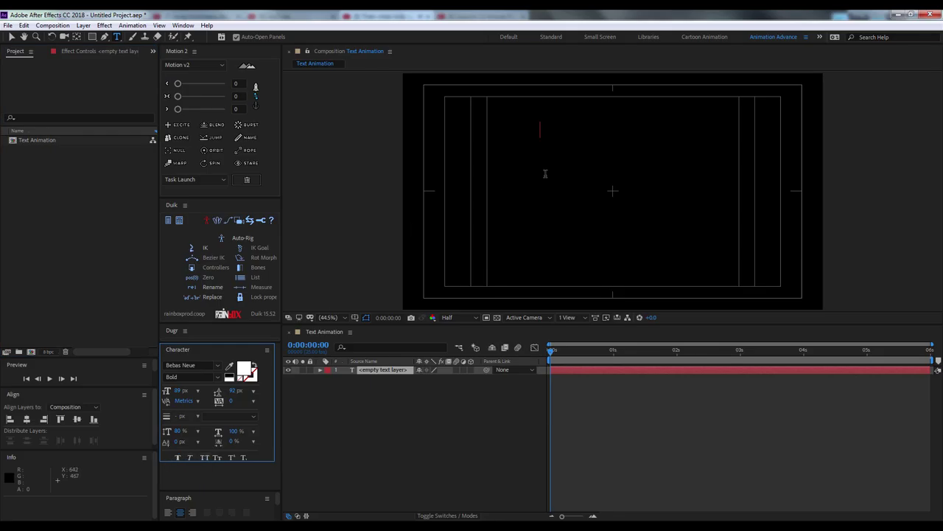
pyautogui.hotkey('ctrl', '0')
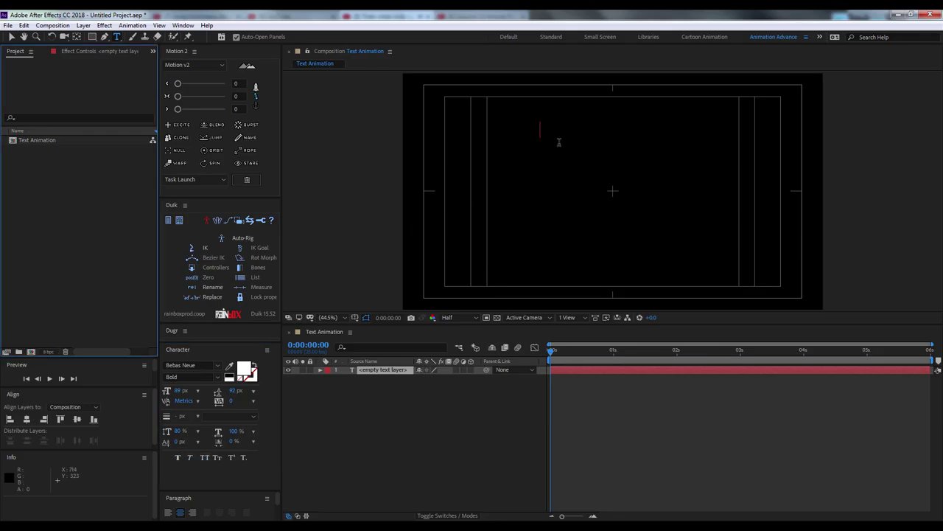
pyautogui.write('an')
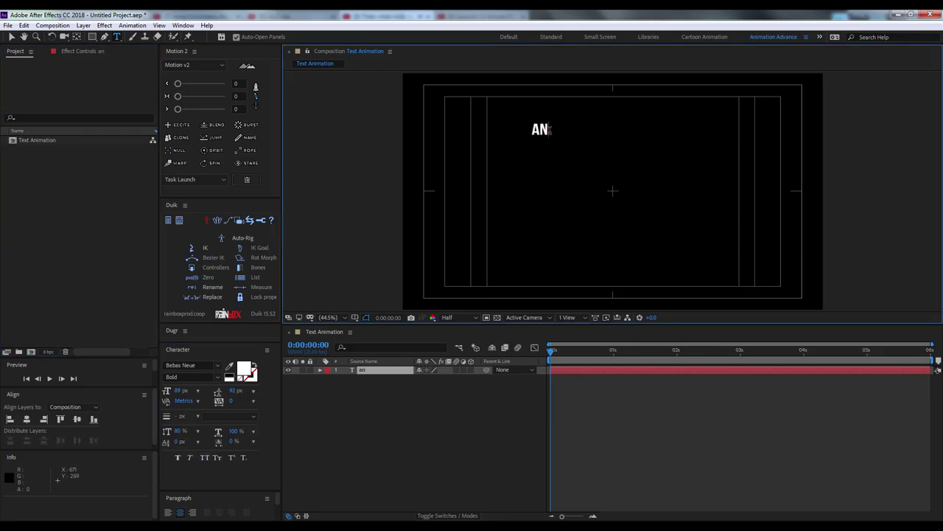
pyautogui.write('imation')
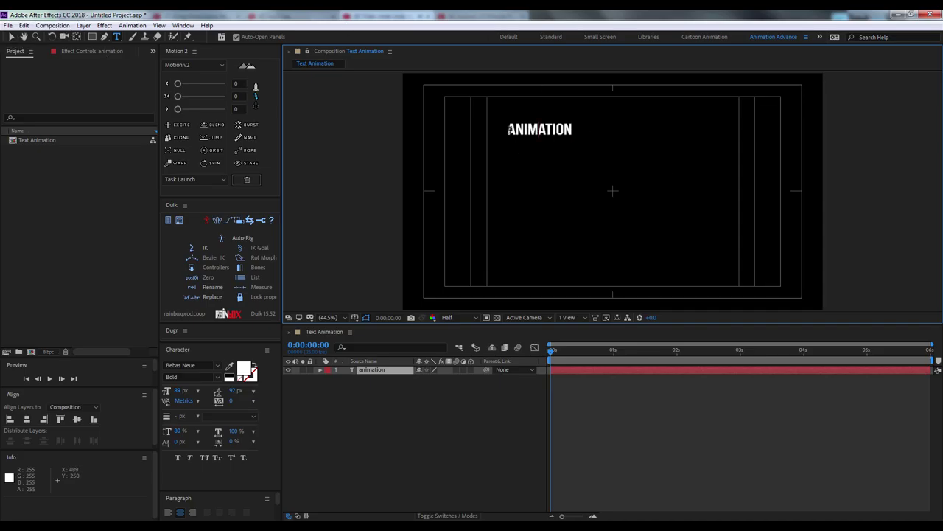
pyautogui.moveTo(508, 129); pyautogui.dragTo(520, 129)
# Make the ANIMATION text all caps at 118 px and finish editing it
pyautogui.doubleClick(574, 129)
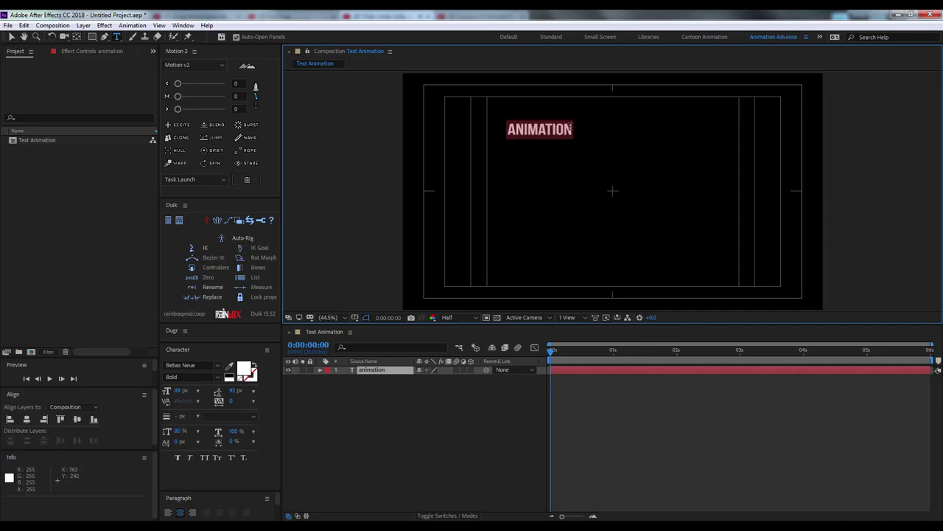
pyautogui.click(207, 457)
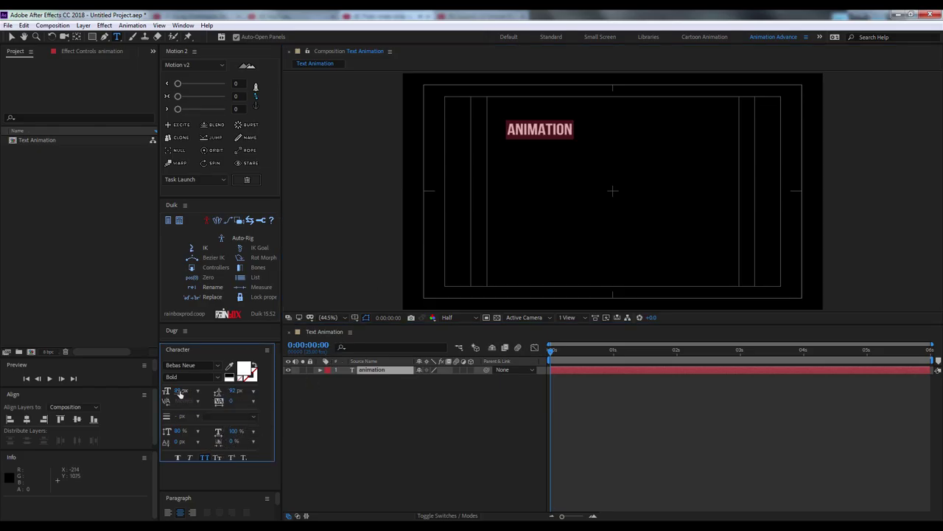
pyautogui.moveTo(178, 391); pyautogui.dragTo(203, 390)
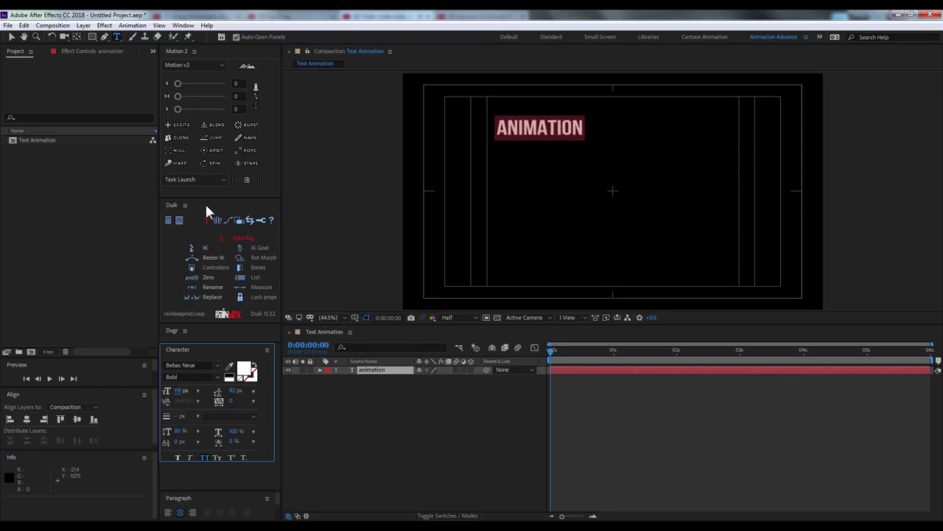
pyautogui.click(182, 25)
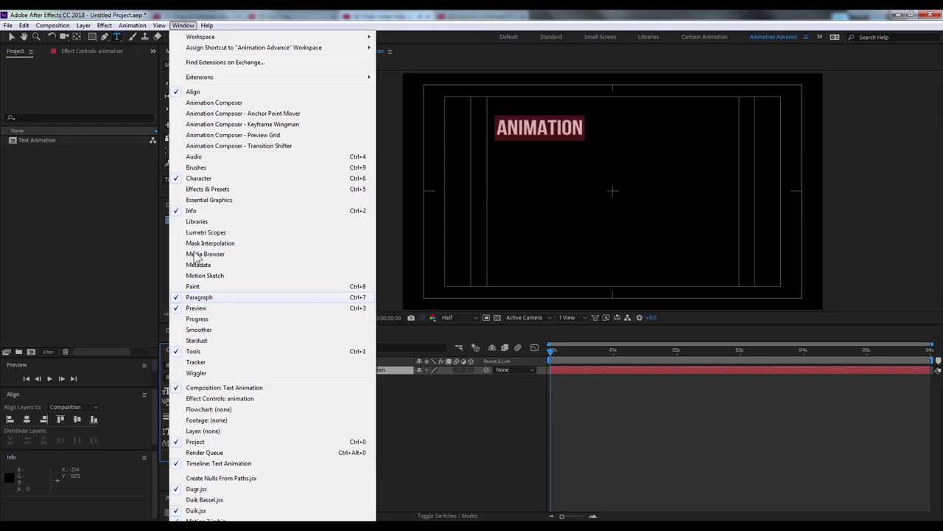
pyautogui.click(179, 301)
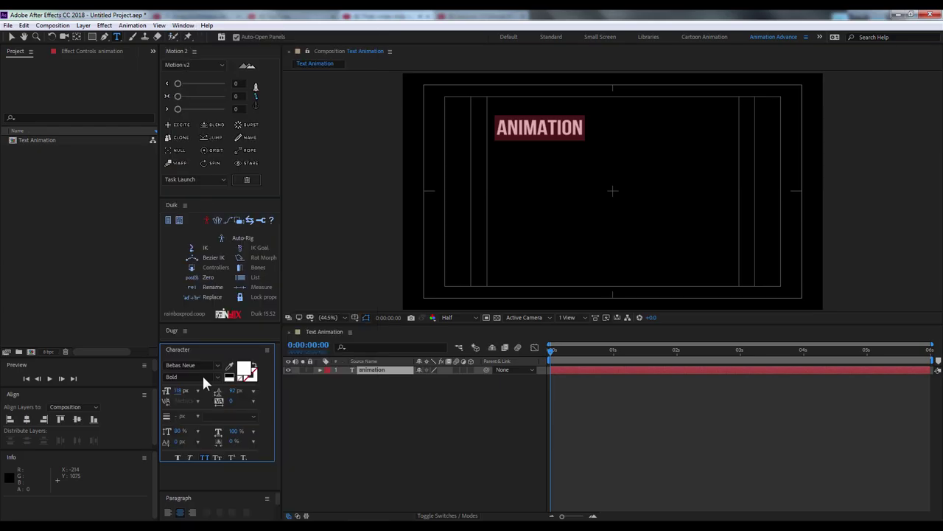
pyautogui.click(172, 514)
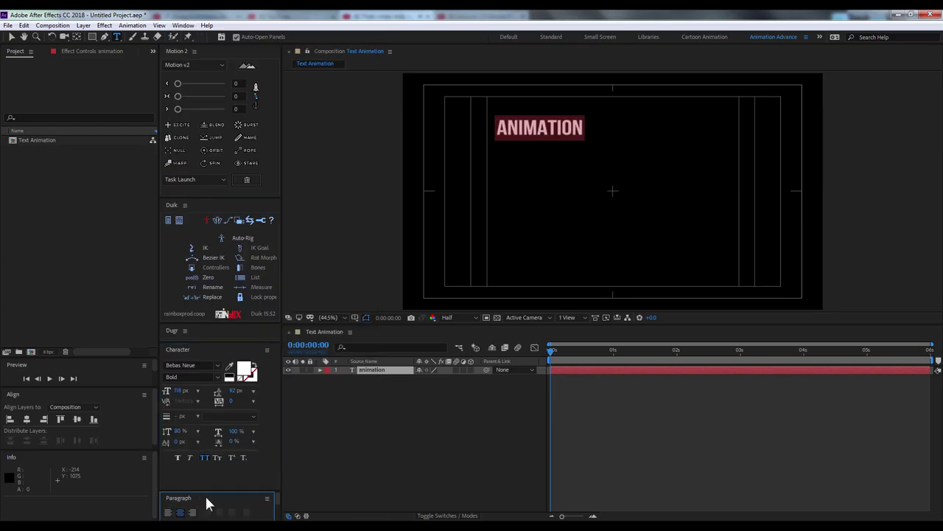
pyautogui.click(12, 36)
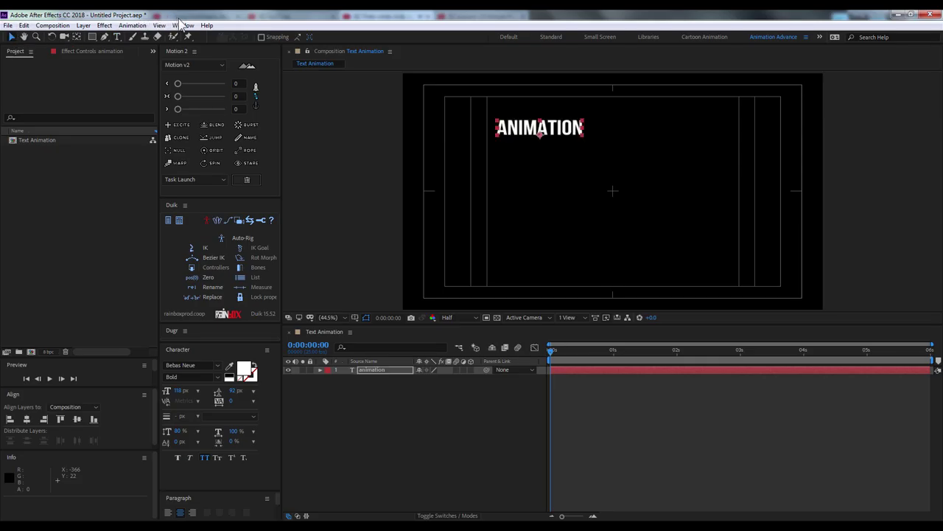
# Centre the ANIMATION title horizontally and vertically, then reposition its anchor point
pyautogui.click(182, 26)
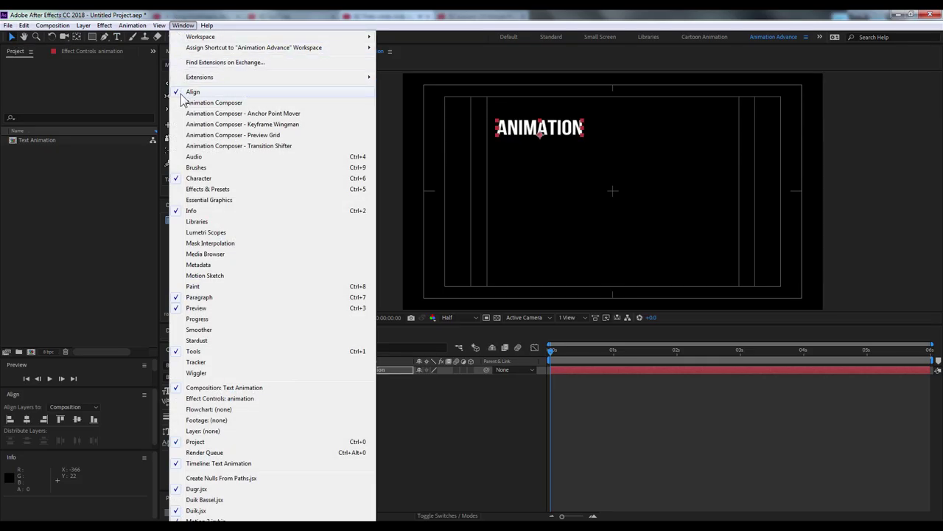
pyautogui.click(183, 27)
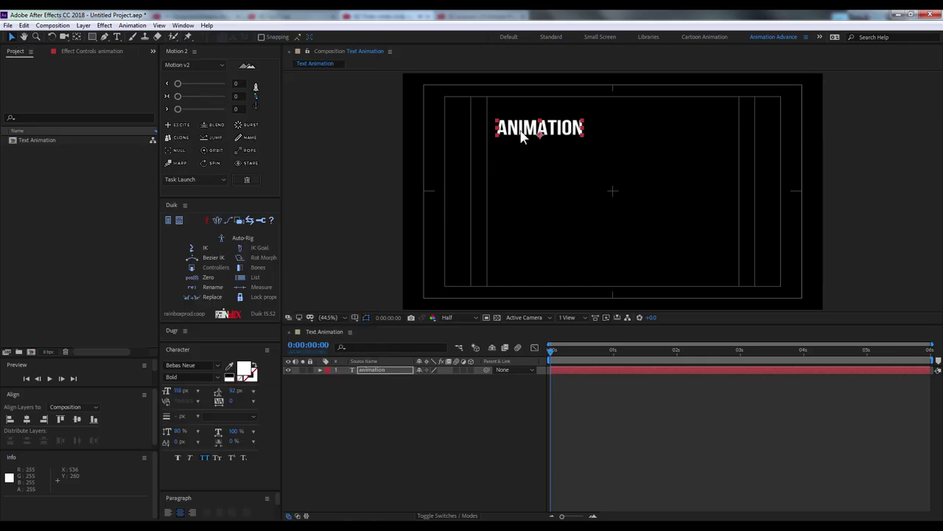
pyautogui.click(28, 421)
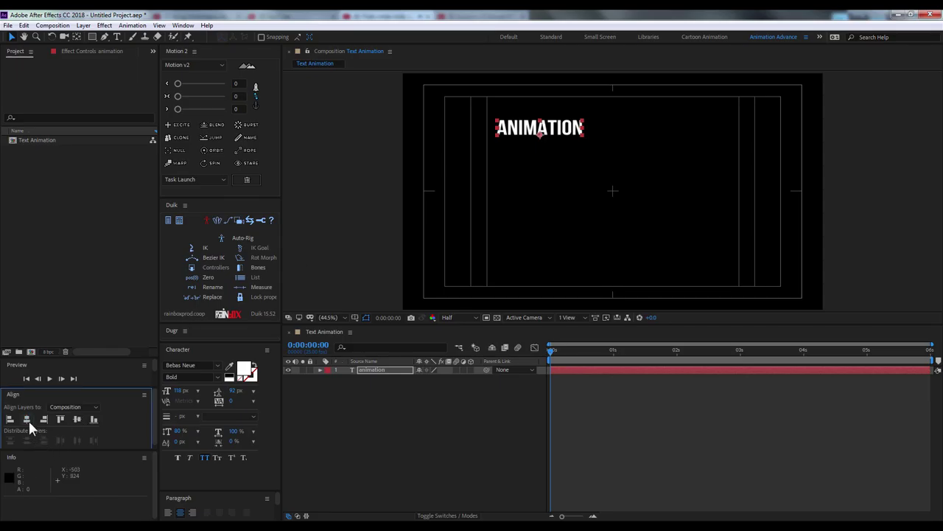
pyautogui.click(77, 420)
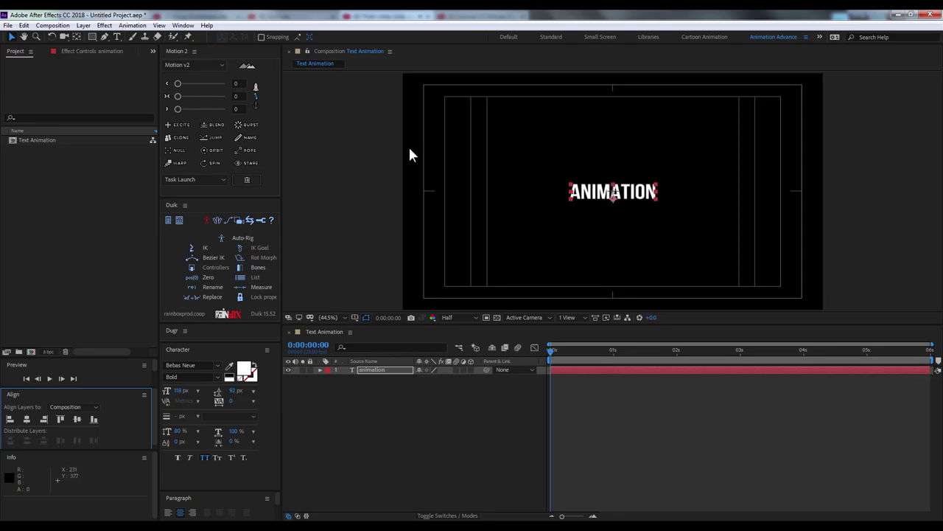
pyautogui.click(77, 36)
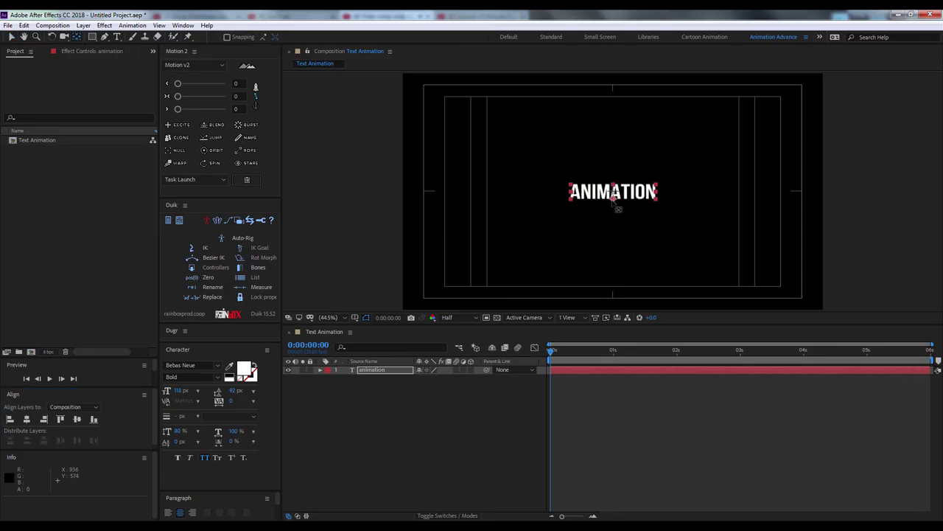
pyautogui.moveTo(617, 205); pyautogui.dragTo(638, 159)
pyautogui.press('v')
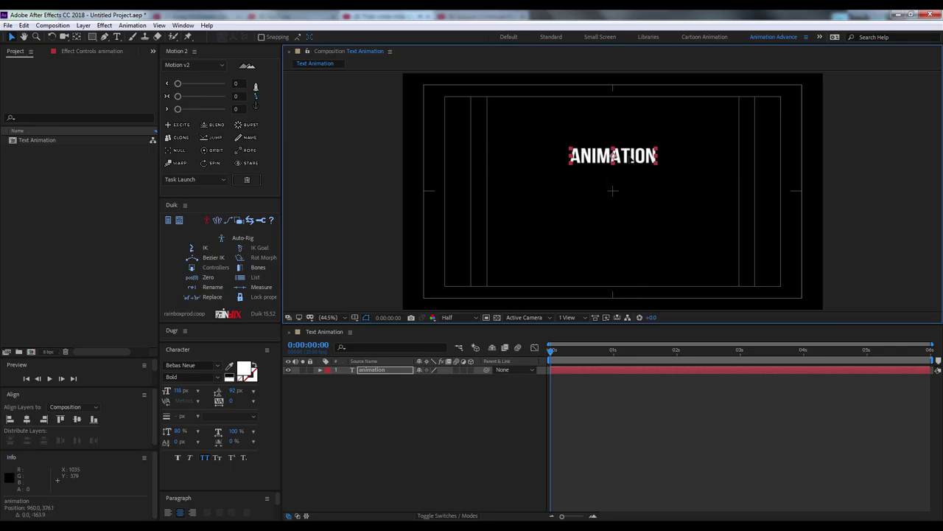
pyautogui.click(25, 25)
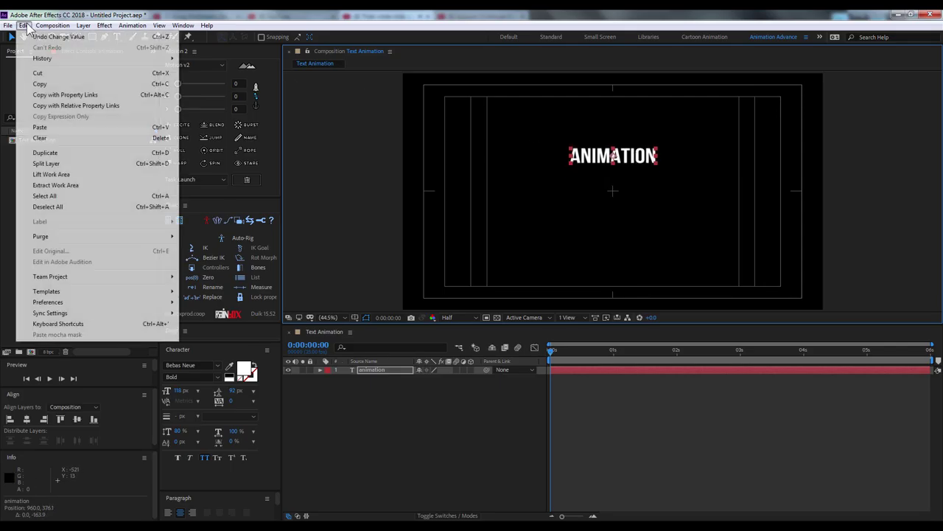
# Duplicate the title layer, move the copy below it, and retype it as 'IN AFter effect'
pyautogui.click(45, 153)
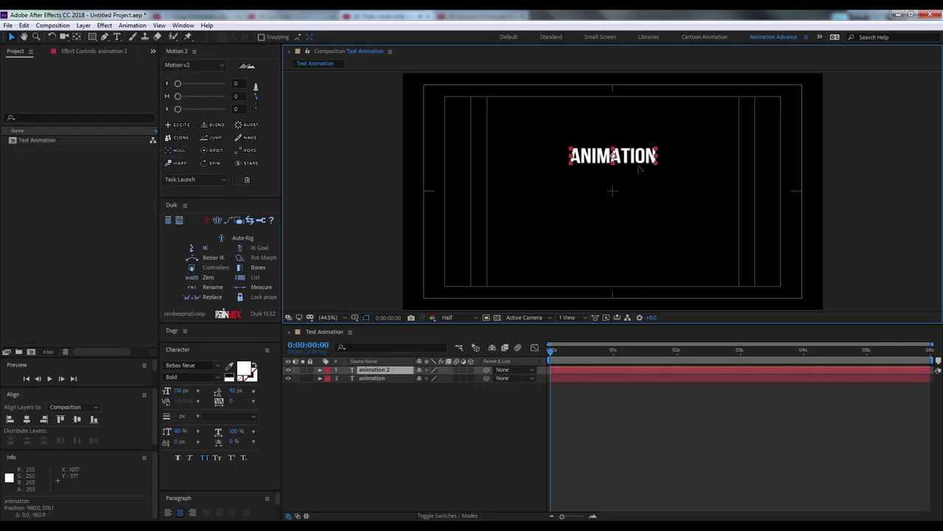
pyautogui.moveTo(635, 159); pyautogui.dragTo(636, 185)
pyautogui.doubleClick(643, 190)
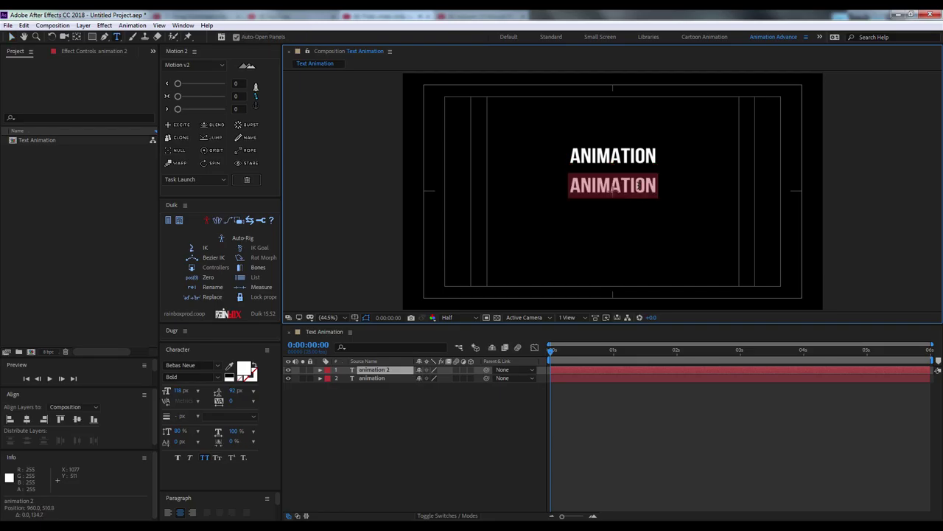
pyautogui.click(11, 37)
pyautogui.click(114, 36)
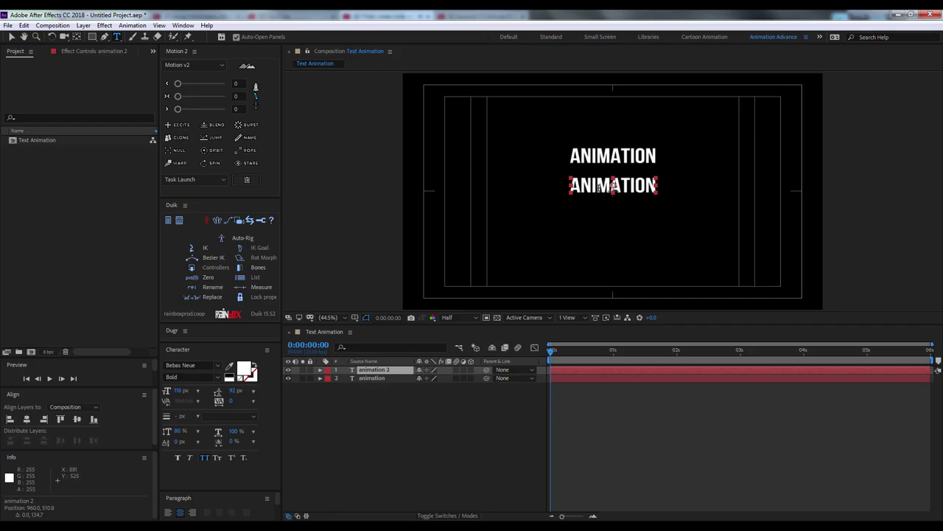
pyautogui.doubleClick(599, 186)
pyautogui.press('BackSpace')
pyautogui.write('IN')
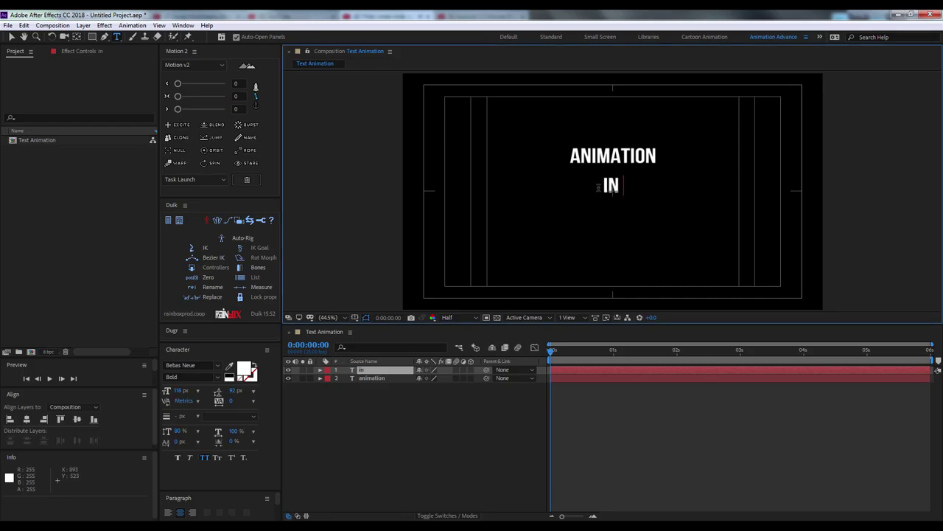
pyautogui.write(' AFter')
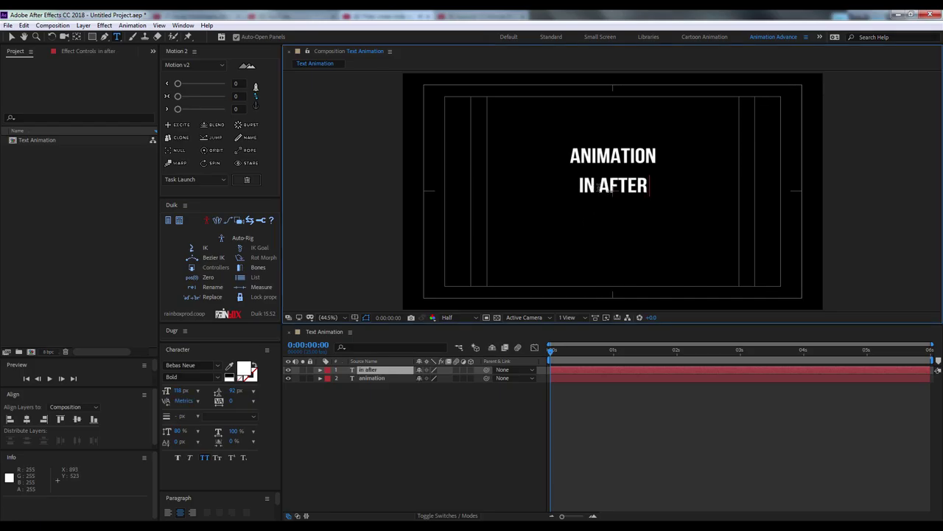
pyautogui.write(' effec')
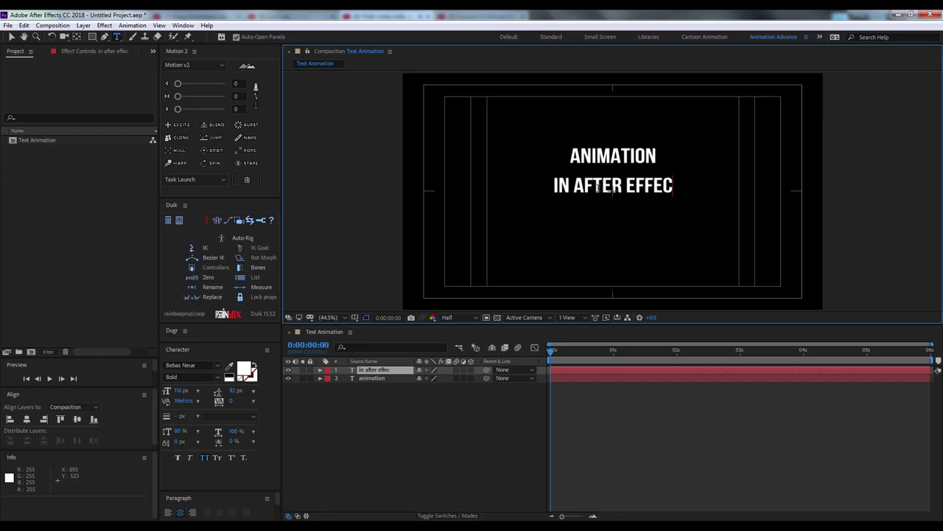
pyautogui.write('t')
# Try Berlin Sans FB Demi and Gigi fonts on the new line, ending on UTM Avo
pyautogui.hotkey('ctrl', 'a')
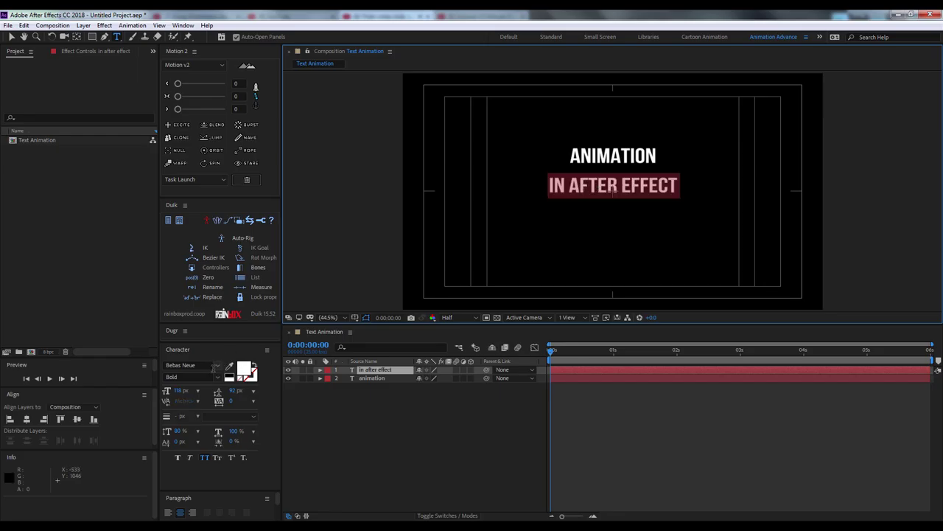
pyautogui.click(216, 365)
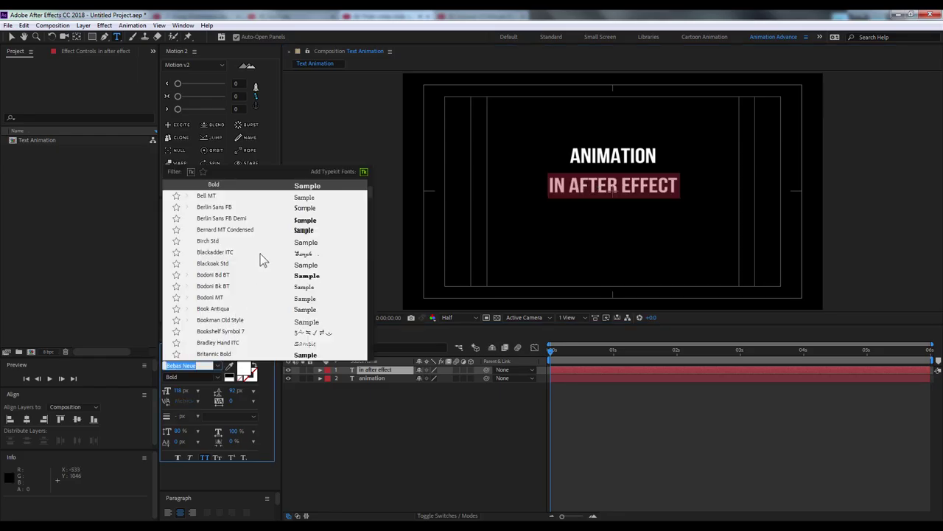
pyautogui.click(264, 221)
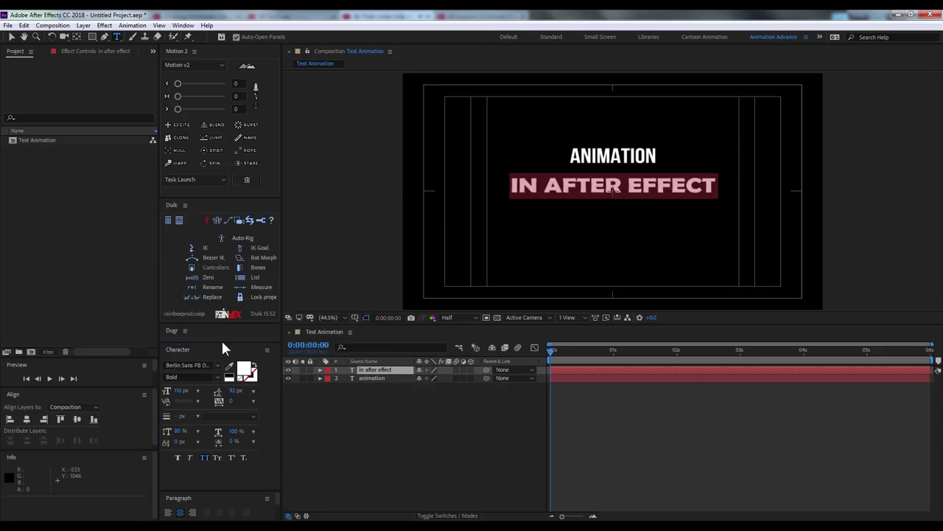
pyautogui.click(218, 366)
pyautogui.scroll(-3, 300, 313)
pyautogui.scroll(-3, 301, 313)
pyautogui.scroll(-3, 301, 313)
pyautogui.scroll(-3, 302, 314)
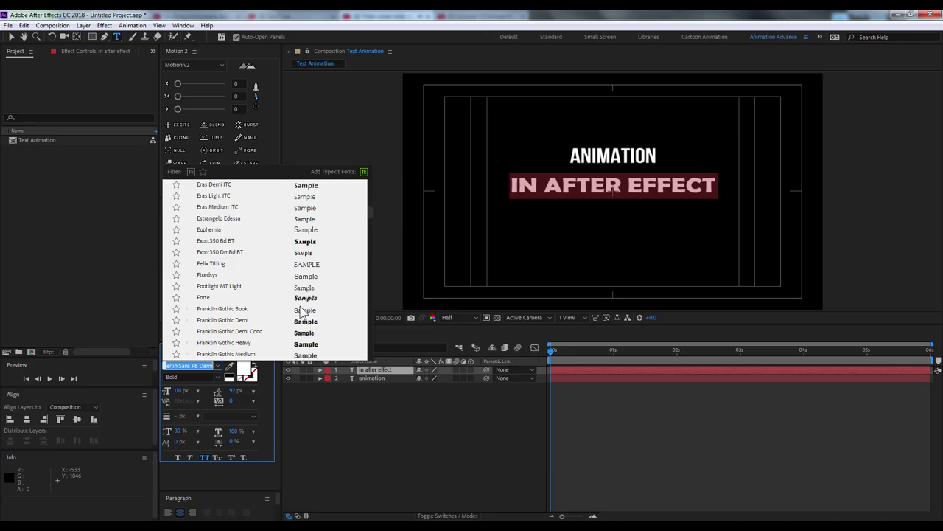
pyautogui.scroll(-5, 302, 313)
pyautogui.scroll(-5, 302, 314)
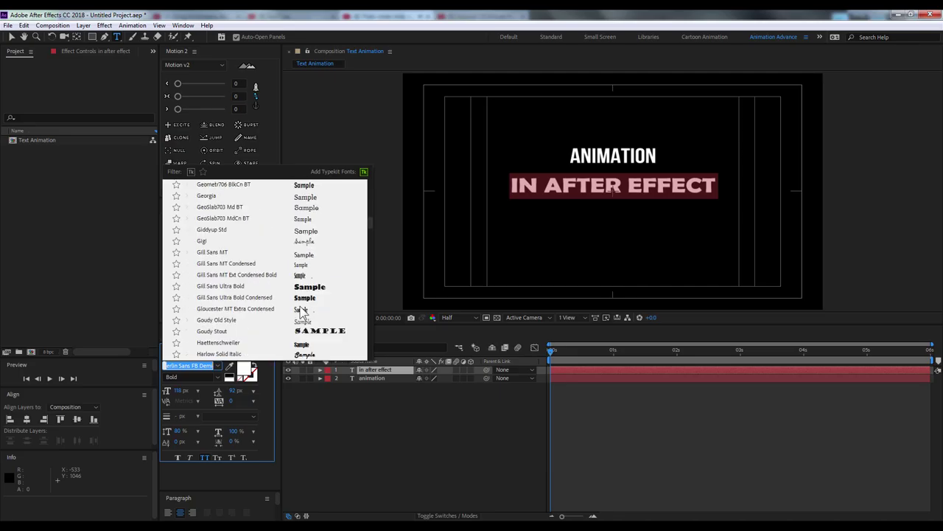
pyautogui.click(299, 241)
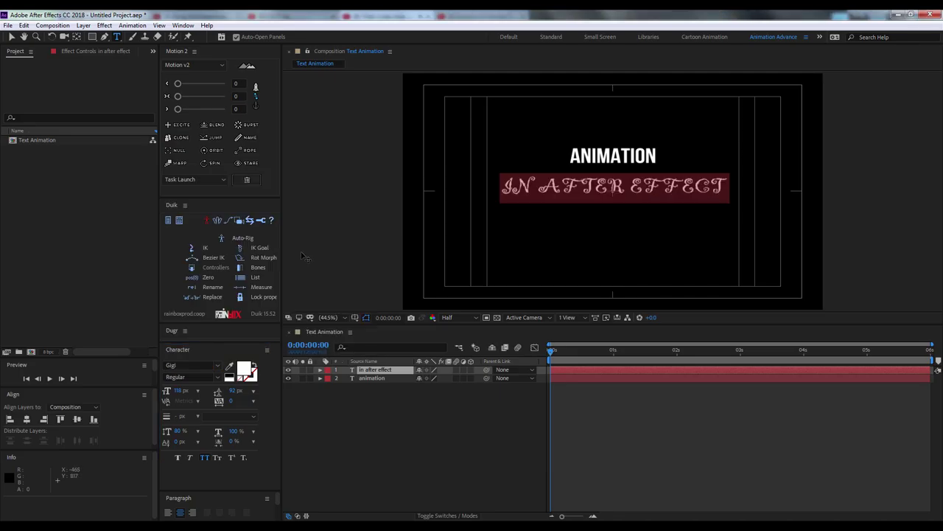
pyautogui.click(218, 366)
pyautogui.scroll(-5, 270, 311)
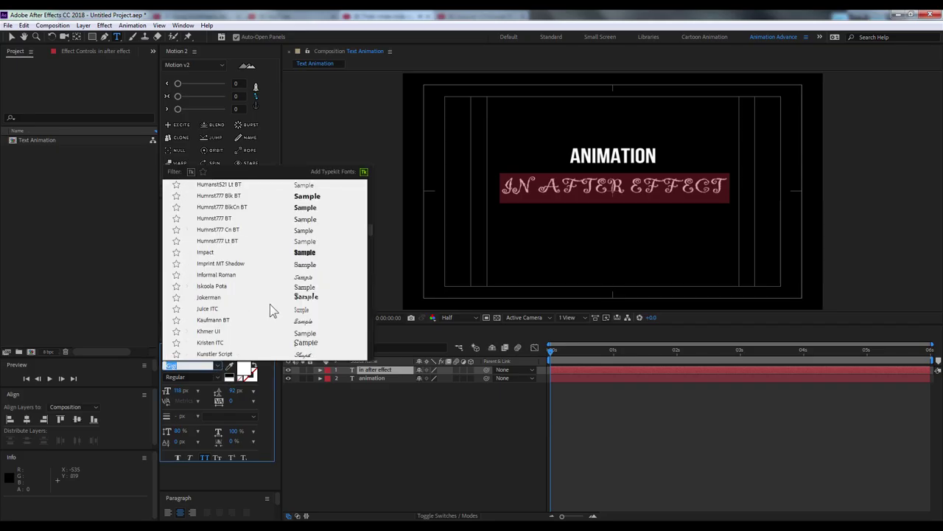
pyautogui.scroll(-3, 270, 309)
pyautogui.moveTo(368, 251); pyautogui.dragTo(371, 292)
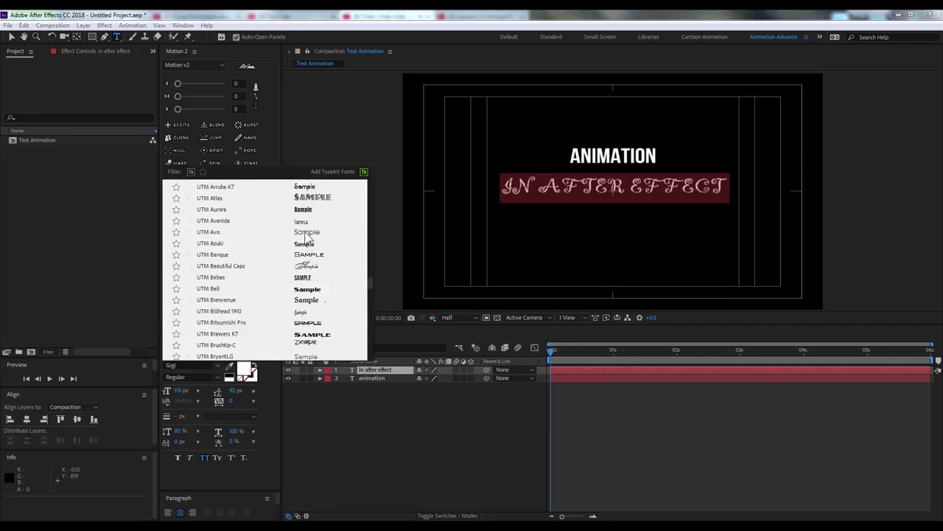
pyautogui.click(308, 234)
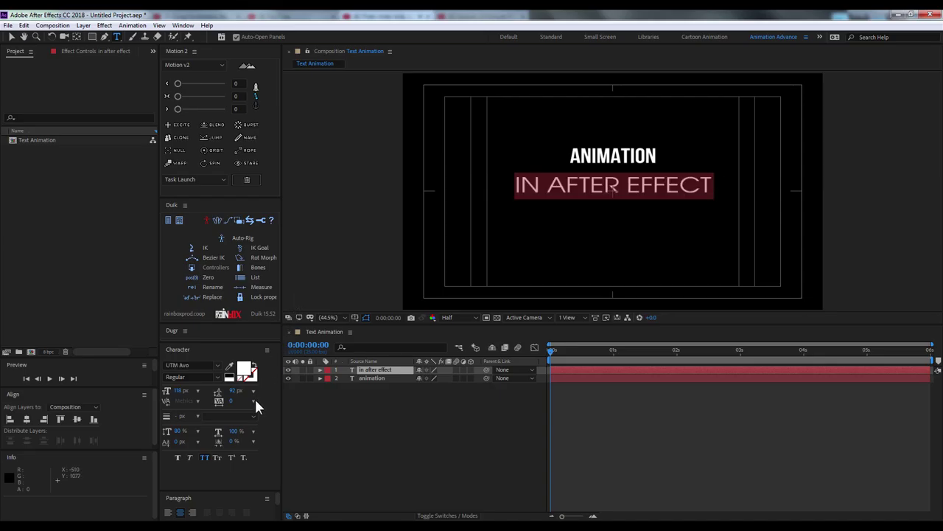
# Turn off All Caps and capitalise the a and e so the line reads 'in After Effect'
pyautogui.click(204, 457)
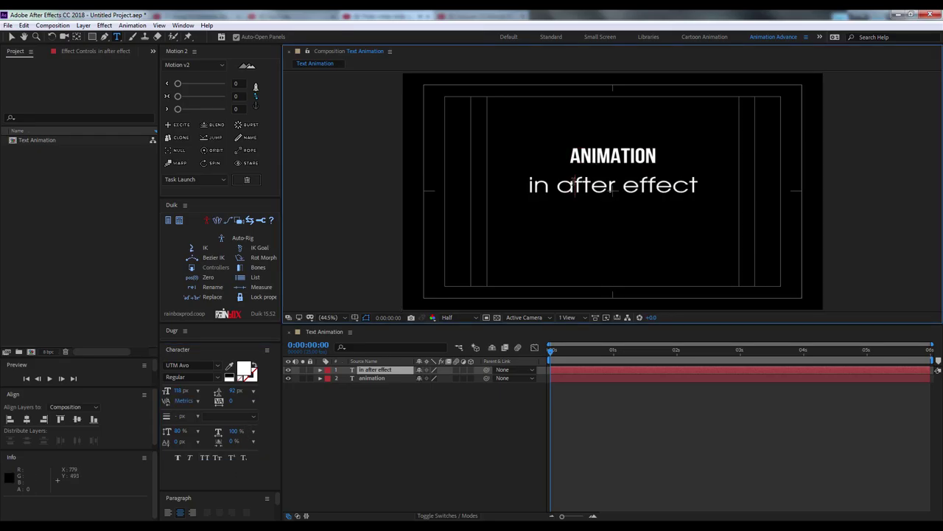
pyautogui.moveTo(575, 189); pyautogui.dragTo(557, 190)
pyautogui.write('A')
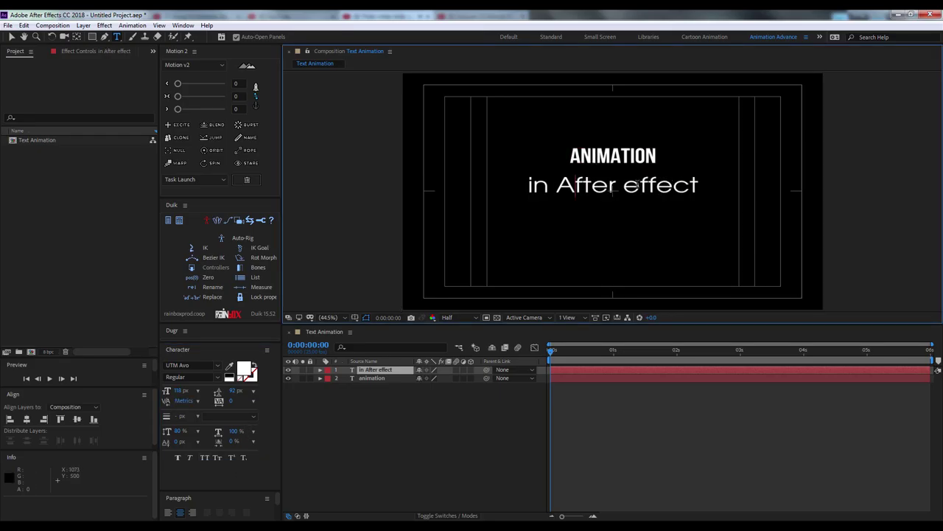
pyautogui.moveTo(642, 186); pyautogui.dragTo(618, 185)
pyautogui.tripleClick(635, 186)
pyautogui.click(641, 188)
pyautogui.moveTo(637, 187); pyautogui.dragTo(624, 186)
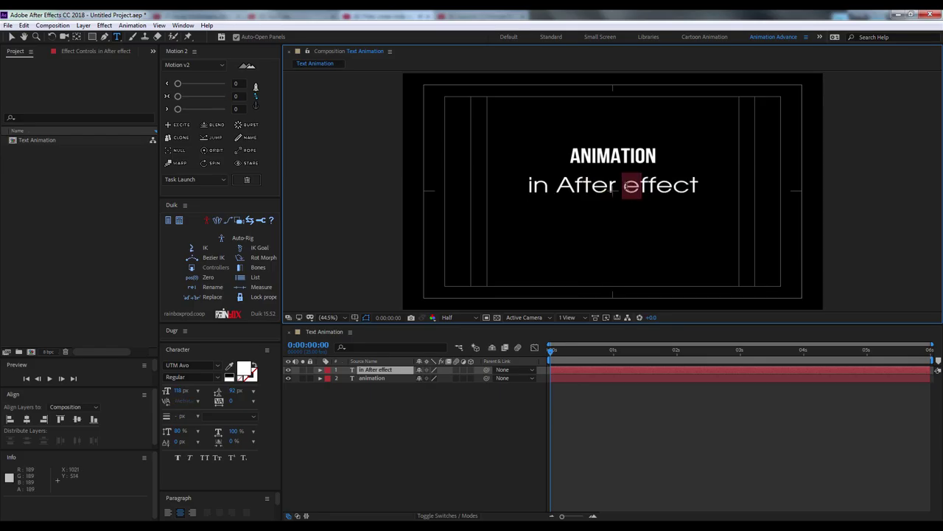
pyautogui.write('E')
pyautogui.click(11, 36)
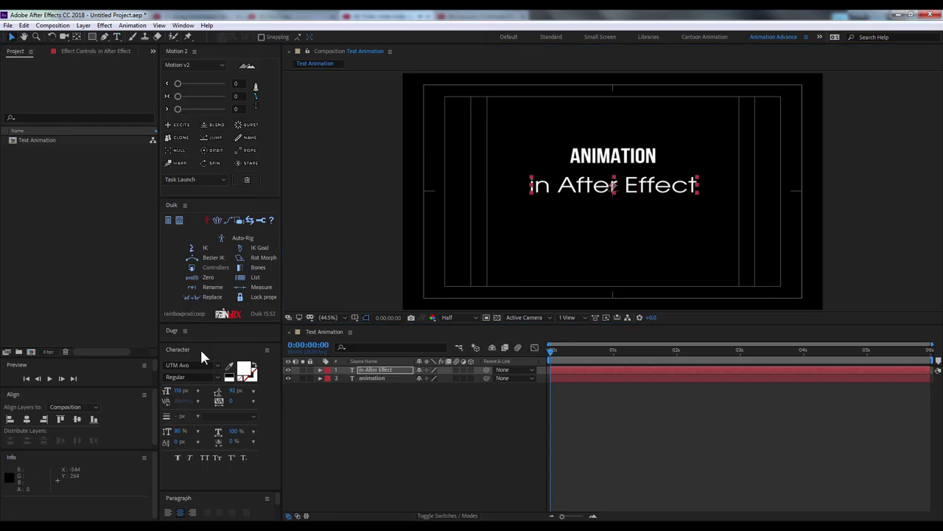
# Shrink the second line to 77 px, nudge both lines up, then select only 'in After Effect'
pyautogui.moveTo(180, 390); pyautogui.dragTo(453, 318)
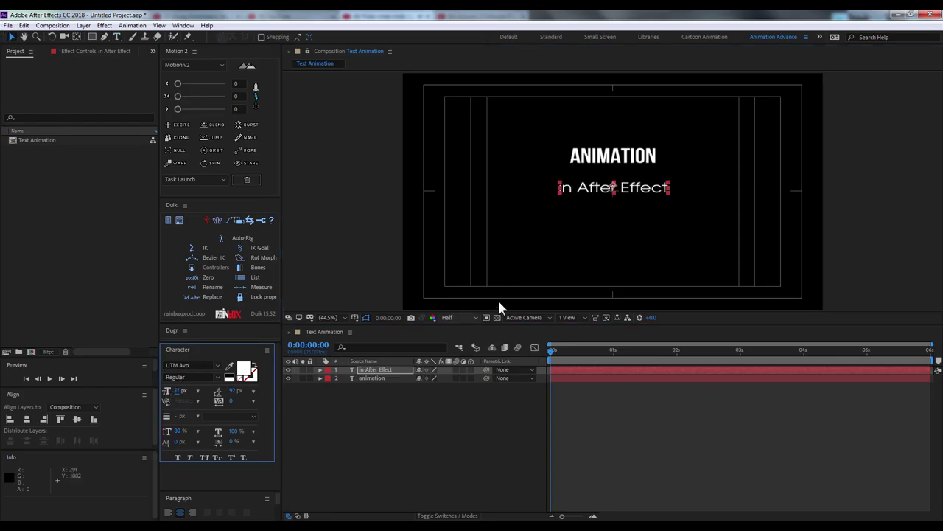
pyautogui.moveTo(623, 190); pyautogui.dragTo(630, 171)
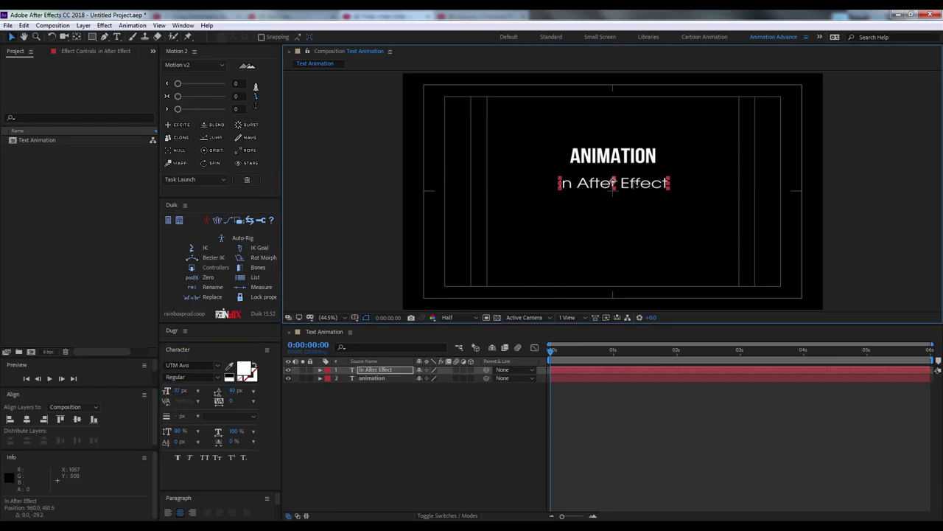
pyautogui.click(635, 157)
pyautogui.keyDown('shift'); pyautogui.click(640, 179); pyautogui.keyUp('shift')
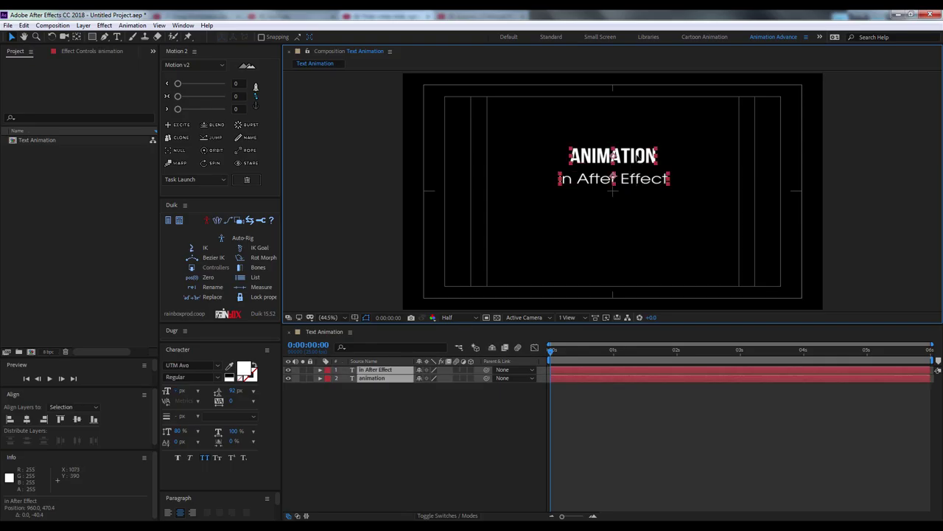
pyautogui.moveTo(639, 178); pyautogui.dragTo(635, 172)
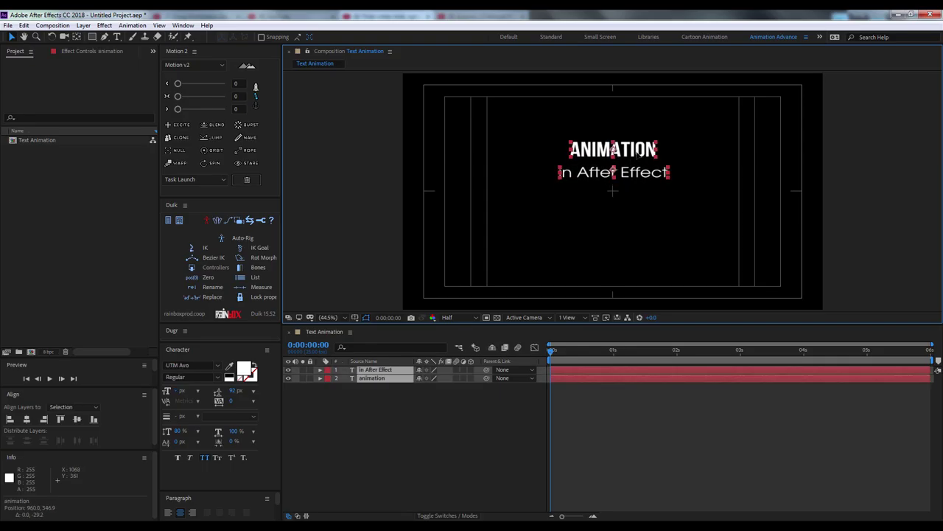
pyautogui.click(389, 384)
pyautogui.click(390, 370)
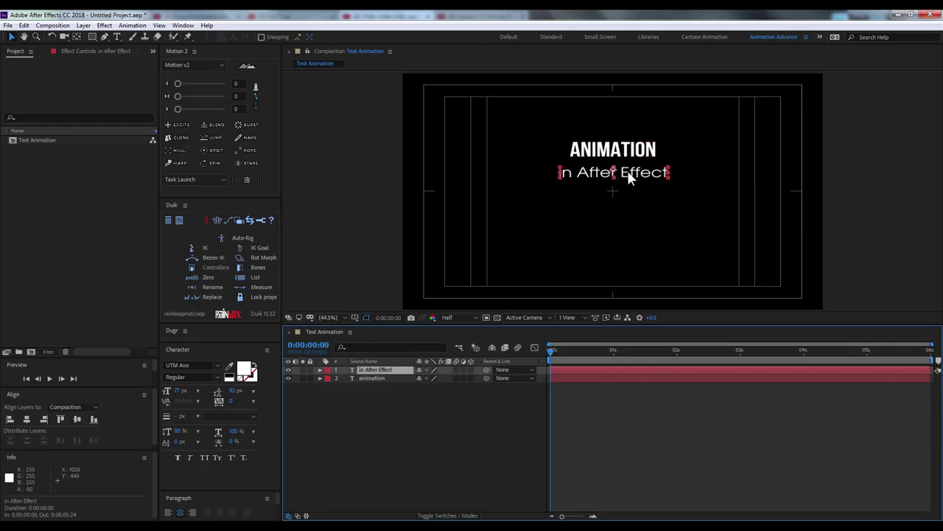
pyautogui.click(24, 25)
# Duplicate the second line, move it below, and retype it as 'product video by' plus the author's name
pyautogui.click(53, 155)
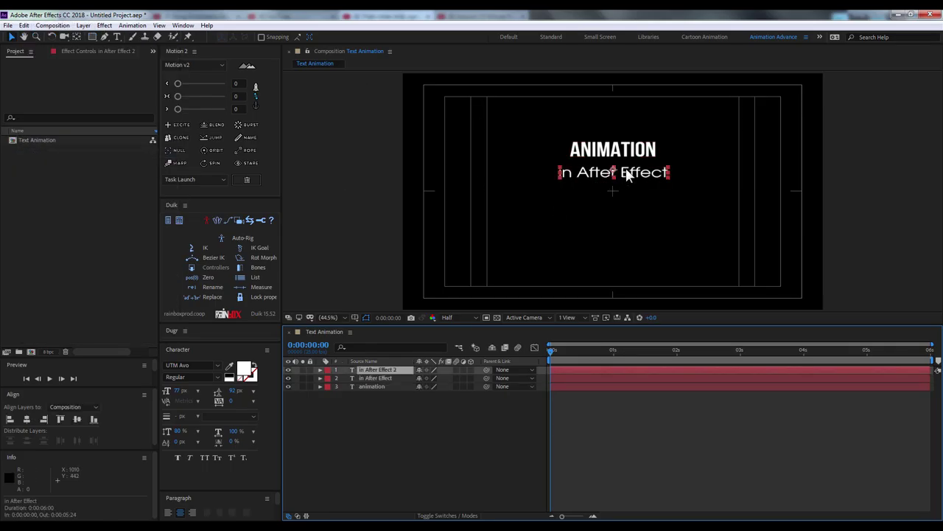
pyautogui.moveTo(629, 173); pyautogui.dragTo(624, 191)
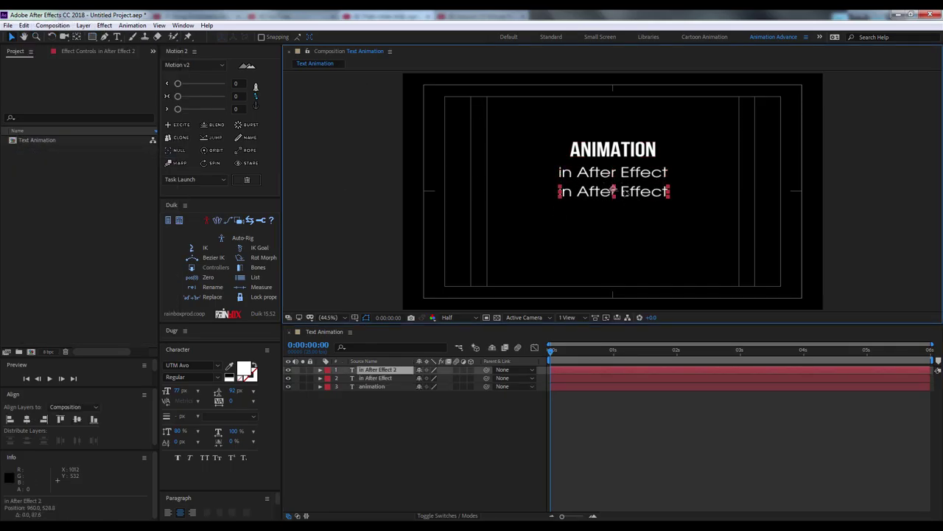
pyautogui.doubleClick(630, 191)
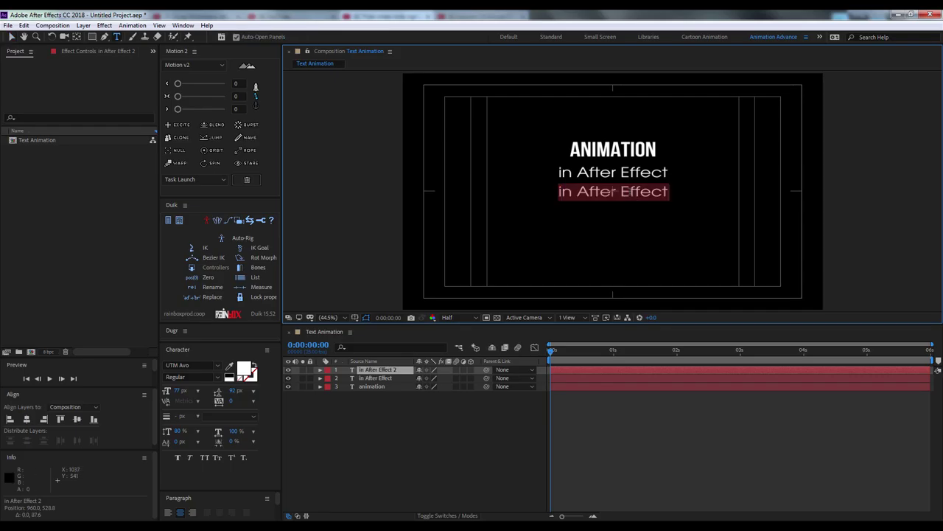
pyautogui.write('editer')
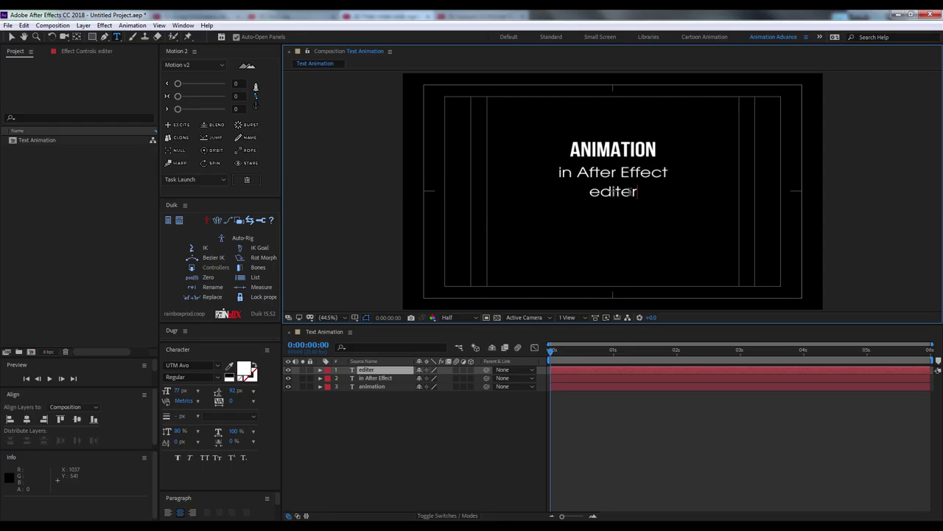
pyautogui.press('BackSpace')
pyautogui.press('BackSpace')
pyautogui.write('by')
pyautogui.press('BackSpace')
pyautogui.press('BackSpace')
pyautogui.press('BackSpace')
pyautogui.press('BackSpace')
pyautogui.press('BackSpace')
pyautogui.press('BackSpace')
pyautogui.press('BackSpace')
pyautogui.write('p')
pyautogui.write('roduct')
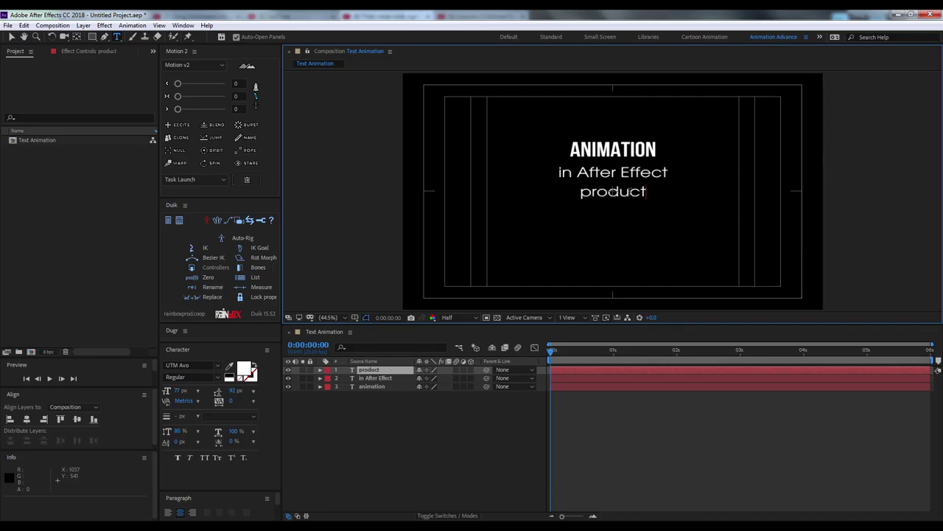
pyautogui.write(' video')
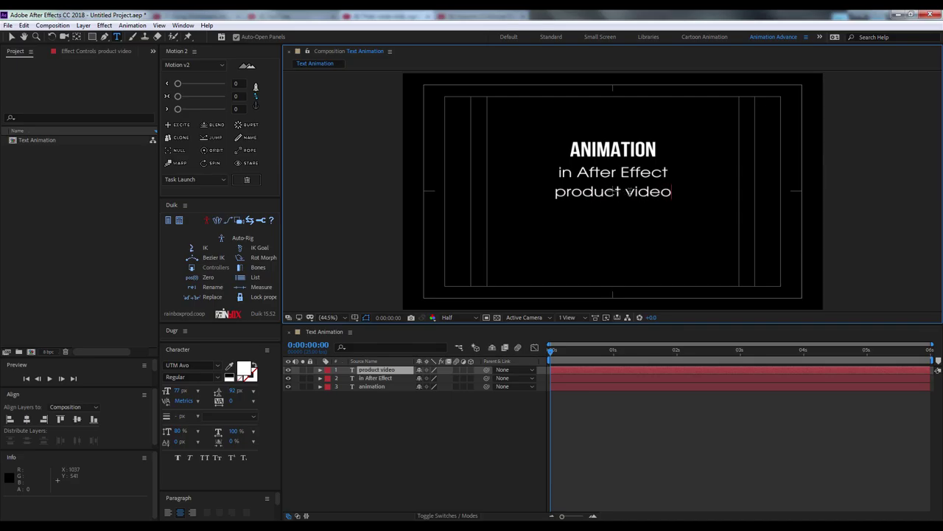
pyautogui.write(' by HungNguyen')
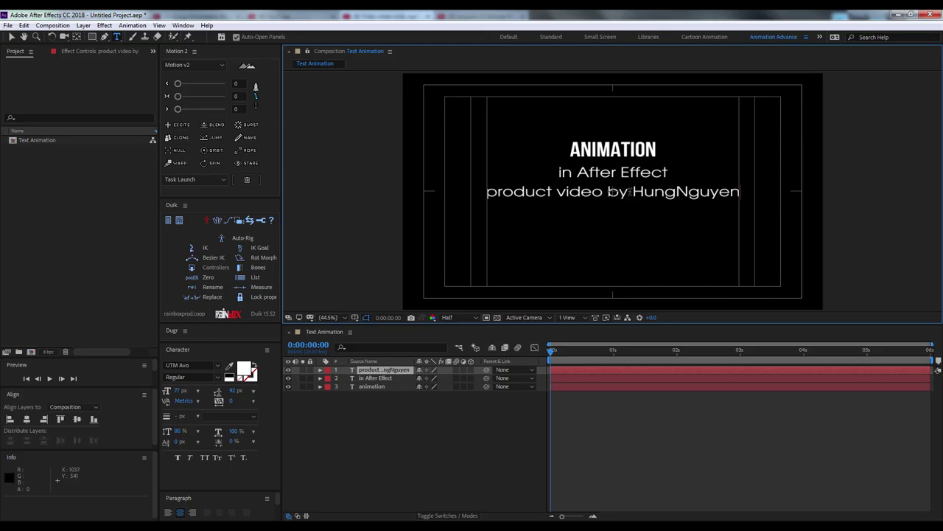
pyautogui.hotkey('ctrl', 'a')
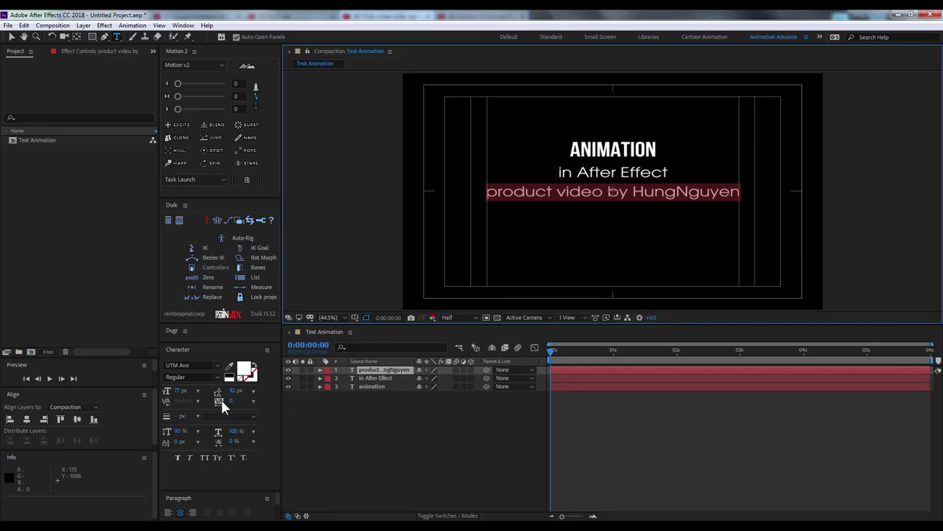
# Set the credit line to 50 px with tracking 20, then select the text layers together
pyautogui.moveTo(174, 394); pyautogui.dragTo(159, 391)
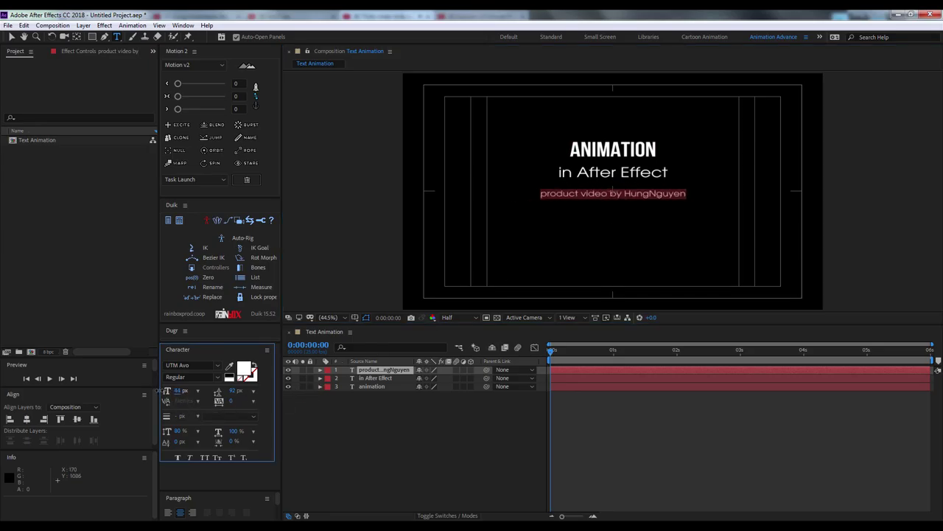
pyautogui.moveTo(225, 402); pyautogui.dragTo(258, 403)
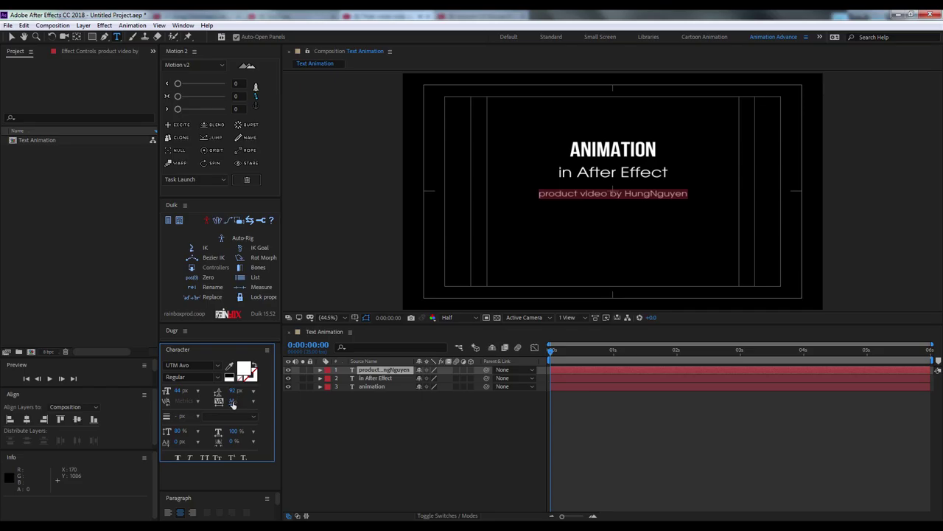
pyautogui.press('Return')
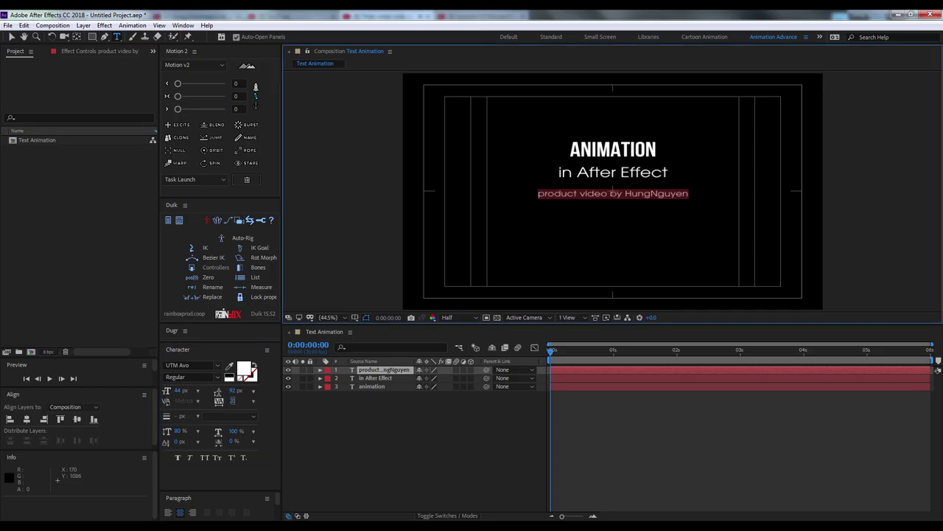
pyautogui.click(184, 391)
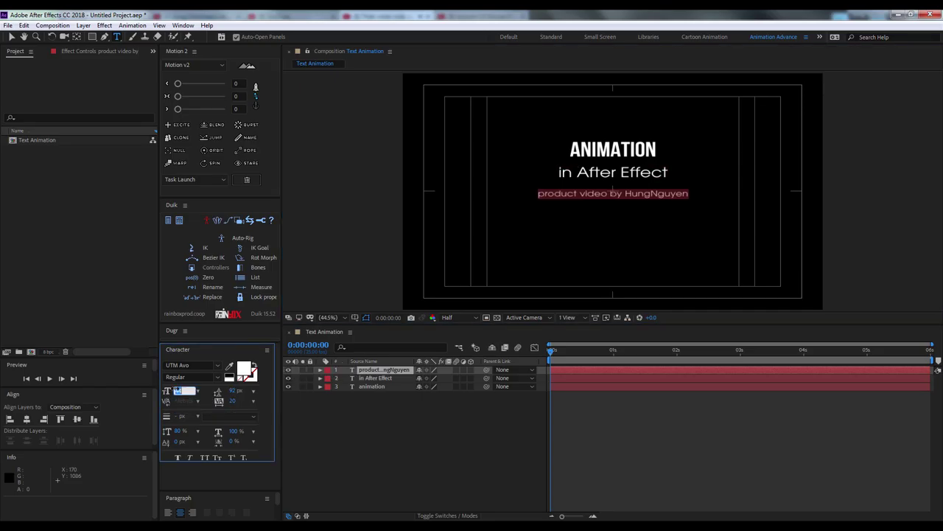
pyautogui.write('50')
pyautogui.press('Return')
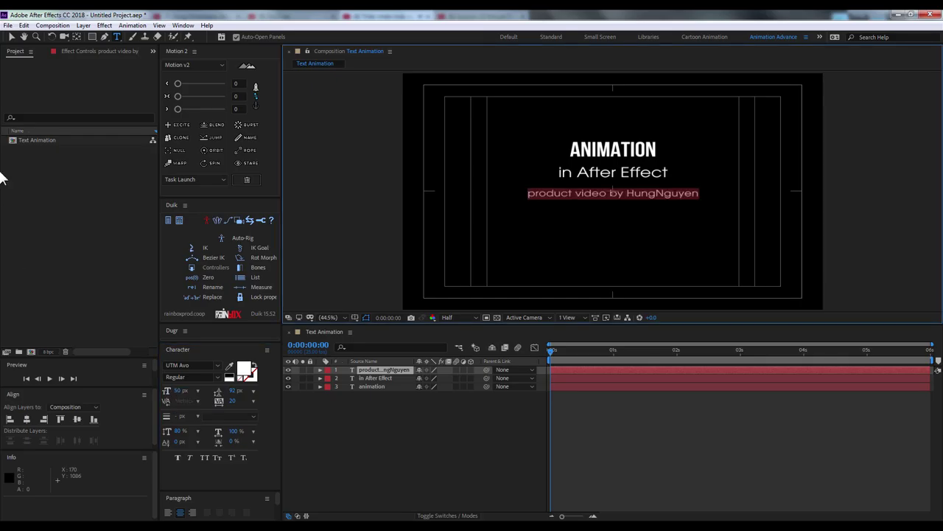
pyautogui.click(11, 36)
pyautogui.moveTo(361, 416); pyautogui.dragTo(376, 368)
# Move the three title lines lower and enlarge 'in After Effect' to 84 px
pyautogui.moveTo(641, 152); pyautogui.dragTo(641, 170)
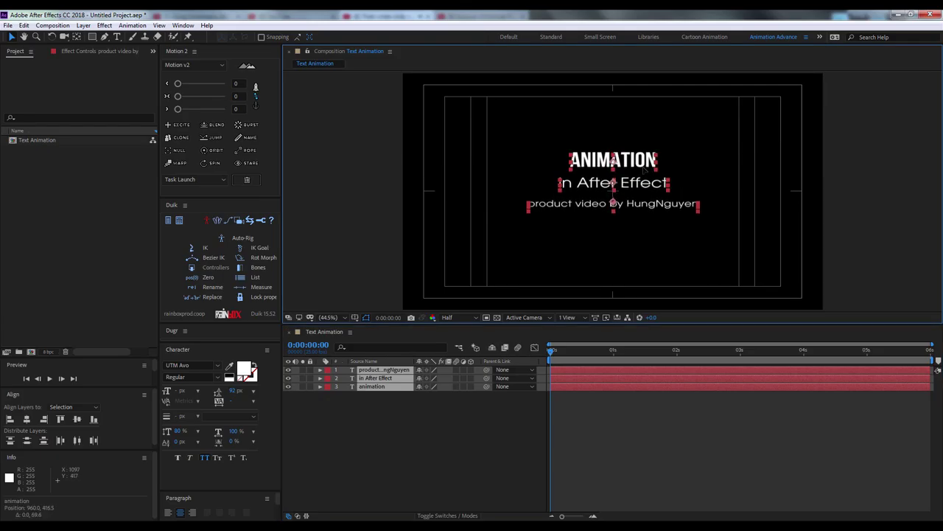
pyautogui.click(417, 451)
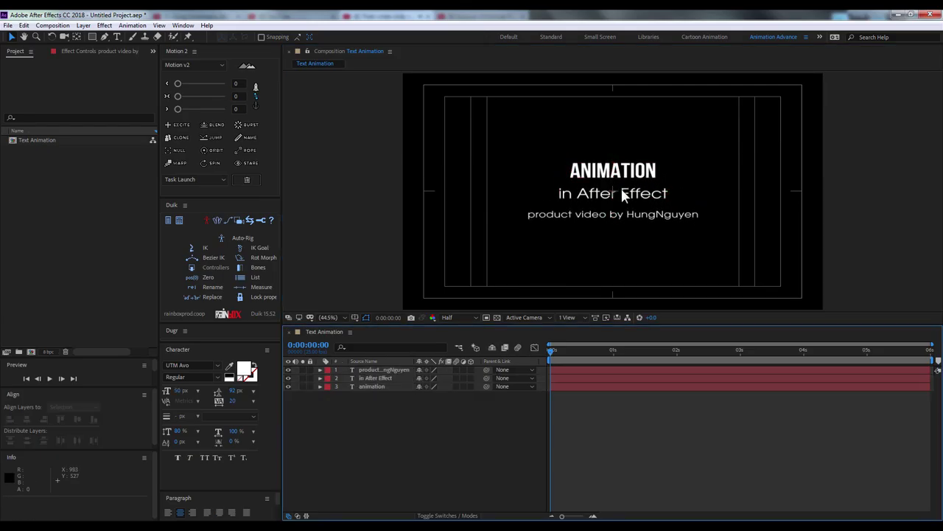
pyautogui.click(619, 193)
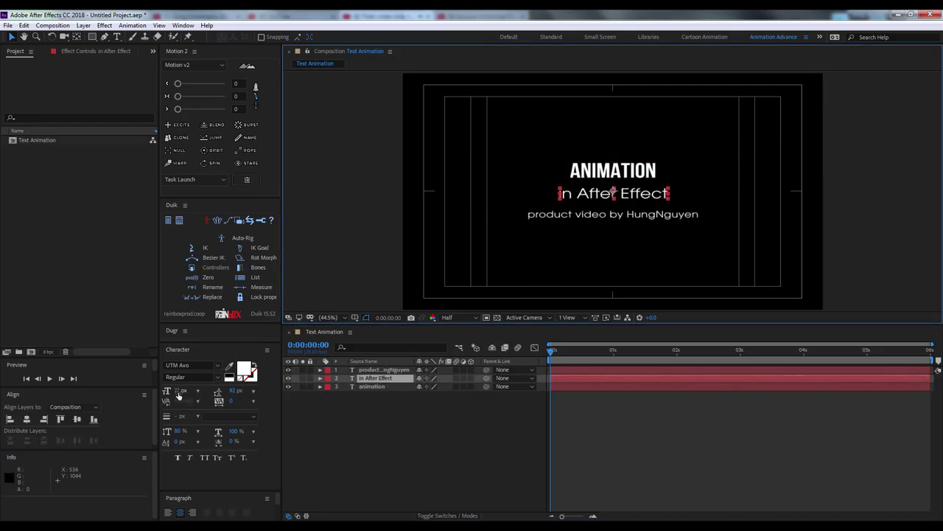
pyautogui.moveTo(178, 391); pyautogui.dragTo(184, 391)
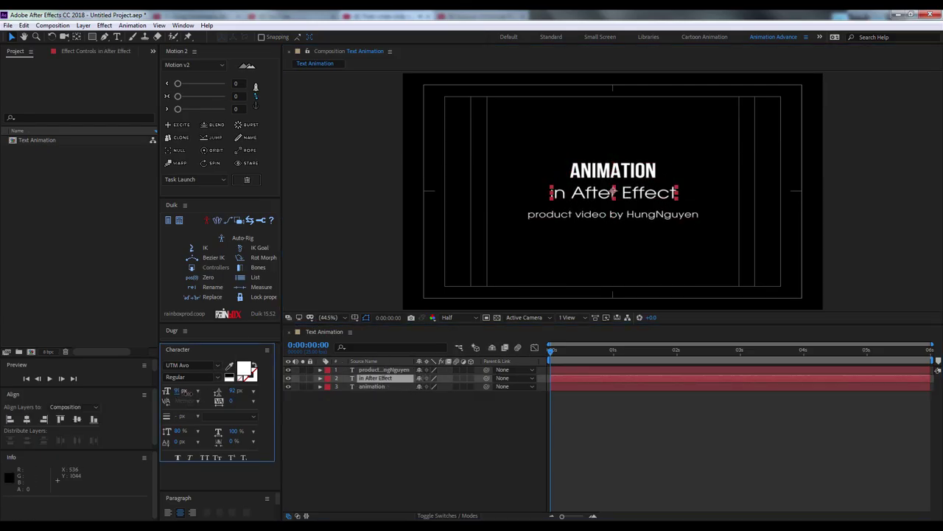
# Enlarge the ANIMATION line to 150 px and clear the layer selection
pyautogui.click(584, 171)
pyautogui.moveTo(178, 391); pyautogui.dragTo(191, 392)
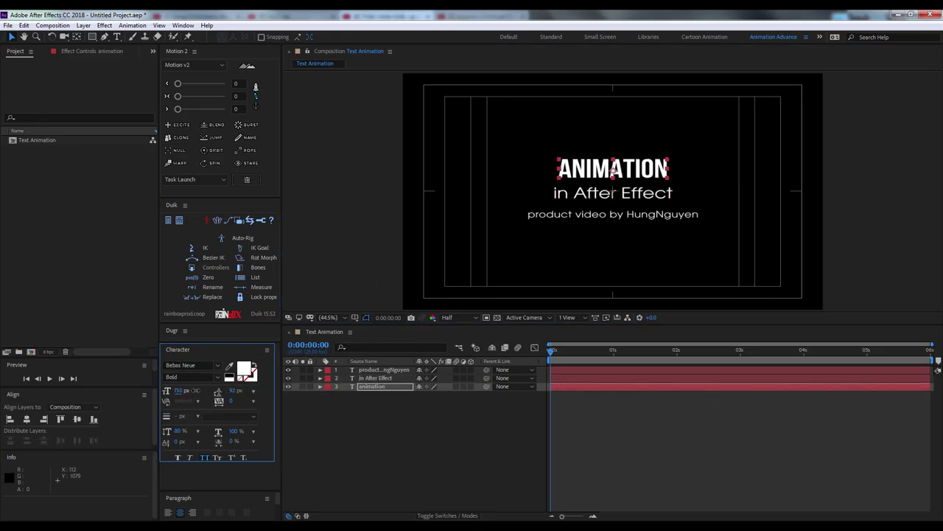
pyautogui.click(426, 413)
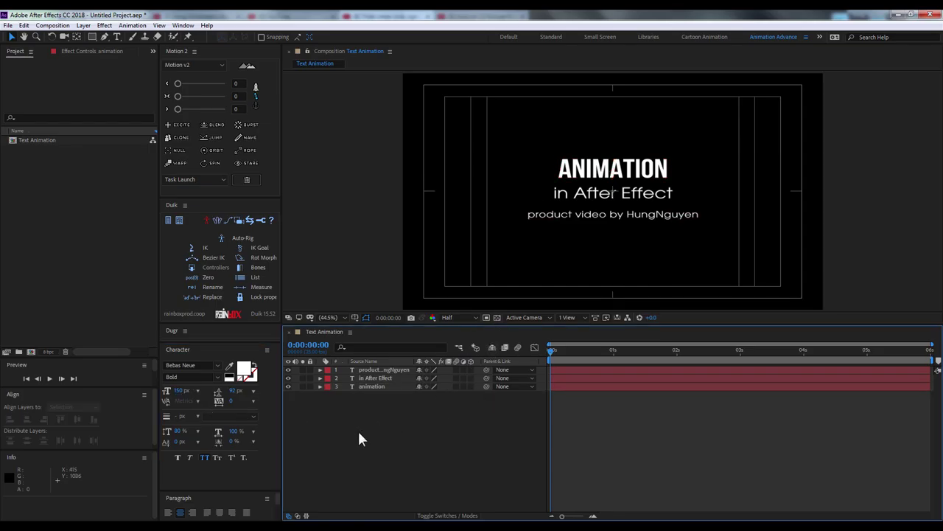
pyautogui.click(84, 25)
# Add a full-frame 1920×1080 solid layer named BG above the title text
pyautogui.moveTo(100, 36)
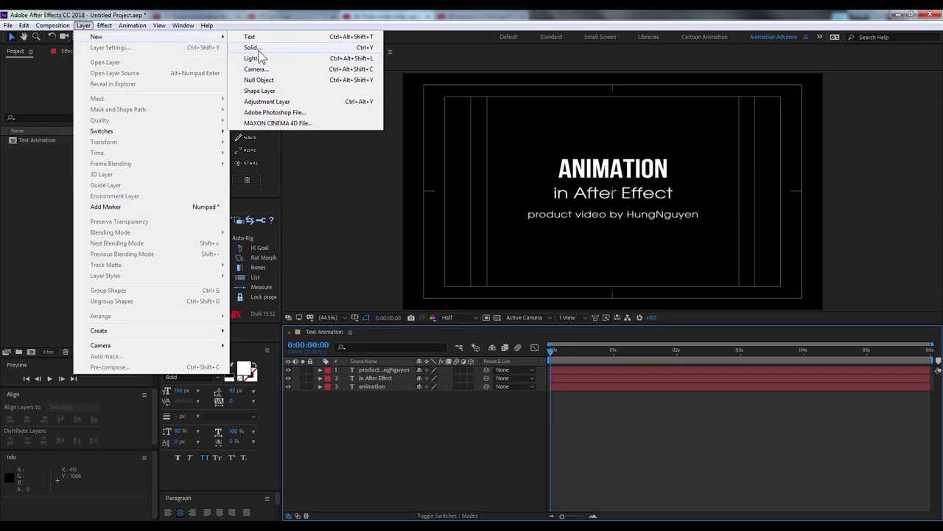
pyautogui.click(253, 47)
pyautogui.write('BG')
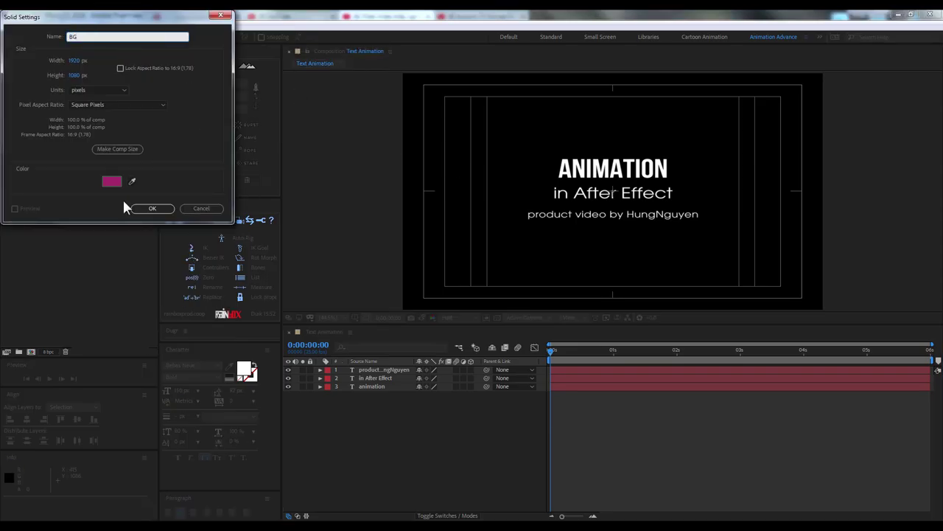
pyautogui.click(152, 208)
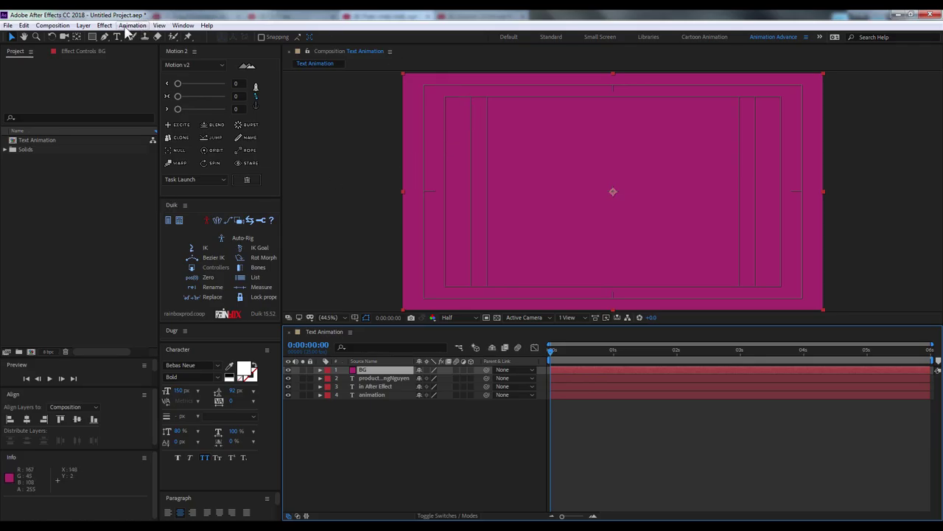
pyautogui.click(104, 25)
pyautogui.moveTo(167, 173)
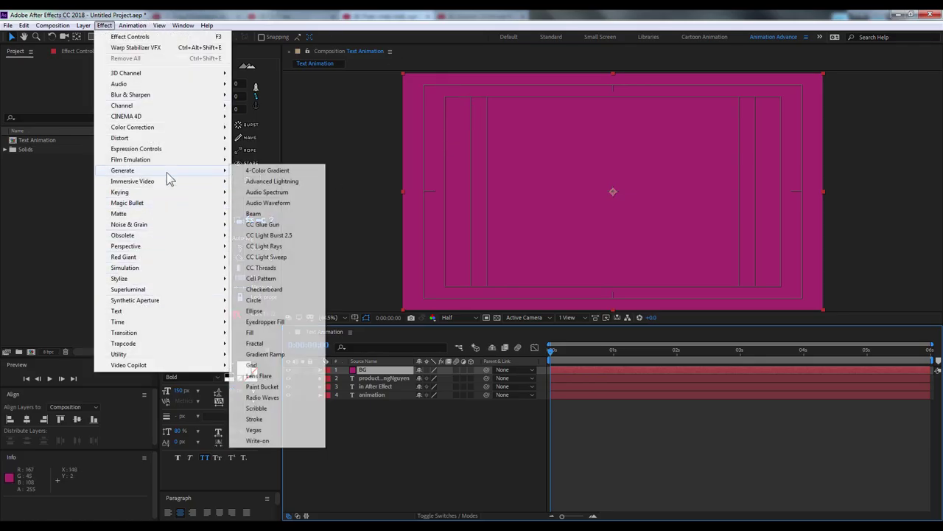
# Apply a Gradient Ramp to BG with a lavender start colour and dark blue end colour
pyautogui.click(267, 355)
pyautogui.click(95, 94)
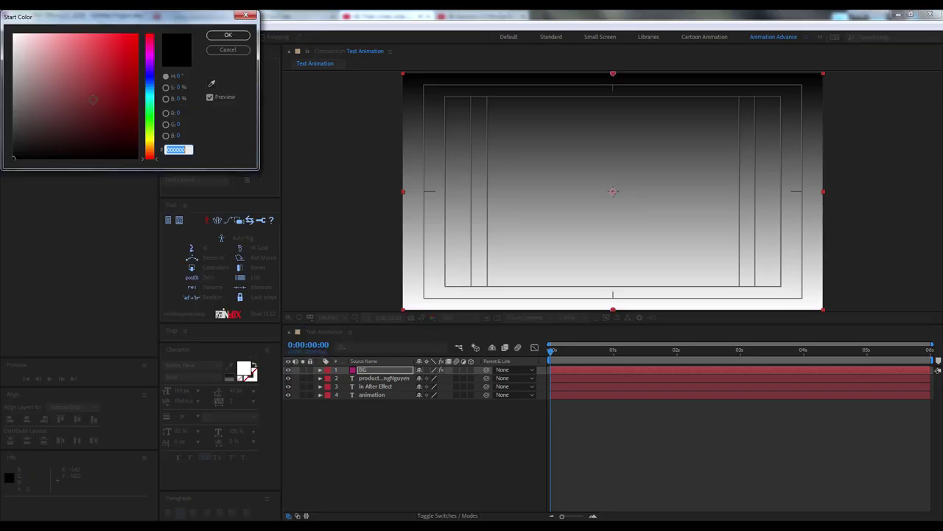
pyautogui.moveTo(26, 40); pyautogui.dragTo(111, 42)
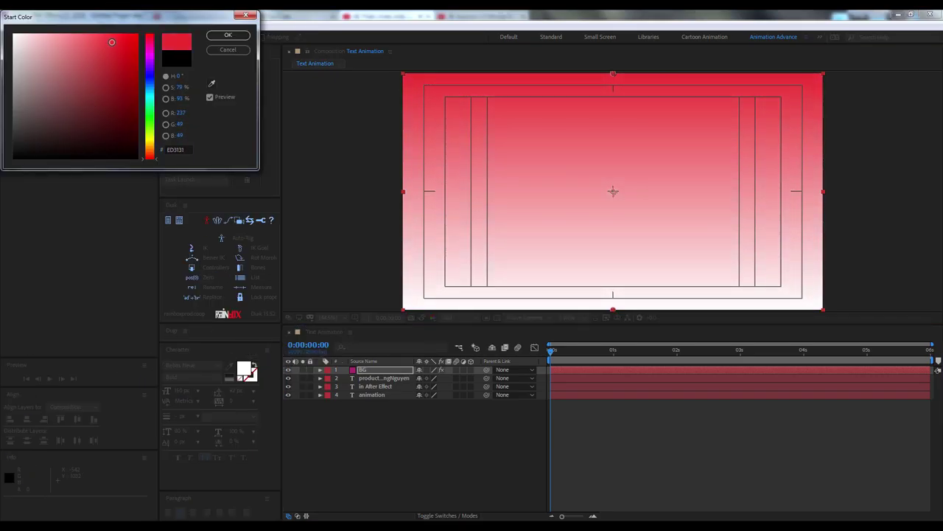
pyautogui.click(150, 76)
pyautogui.moveTo(111, 42); pyautogui.dragTo(75, 39)
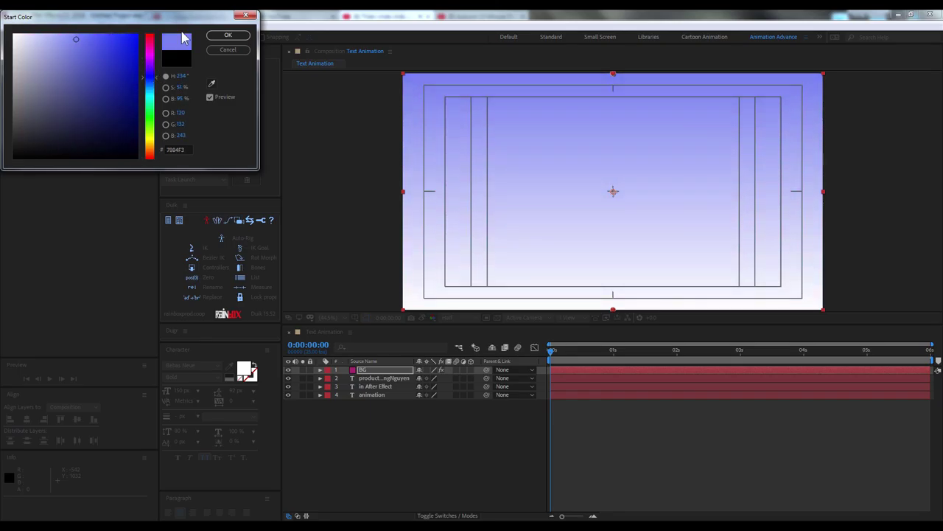
pyautogui.click(228, 35)
pyautogui.click(90, 111)
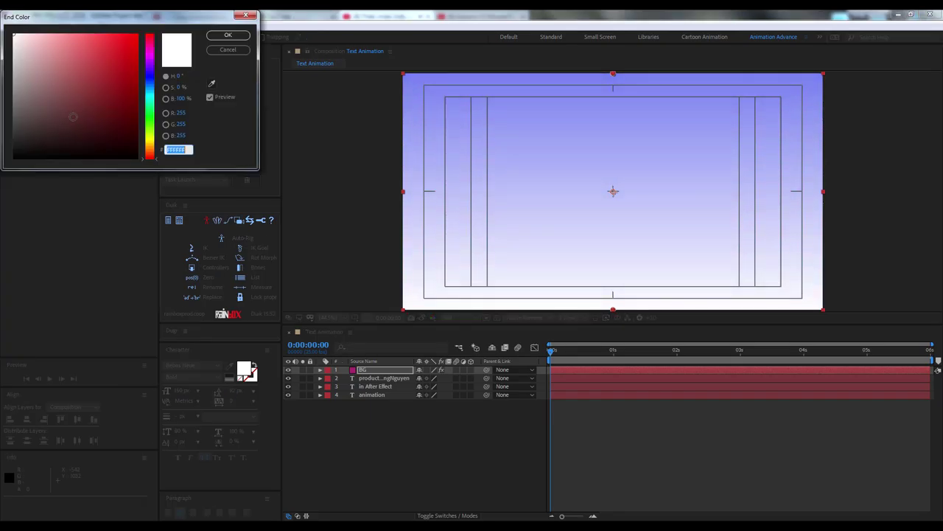
pyautogui.moveTo(73, 117); pyautogui.dragTo(117, 86)
pyautogui.click(150, 77)
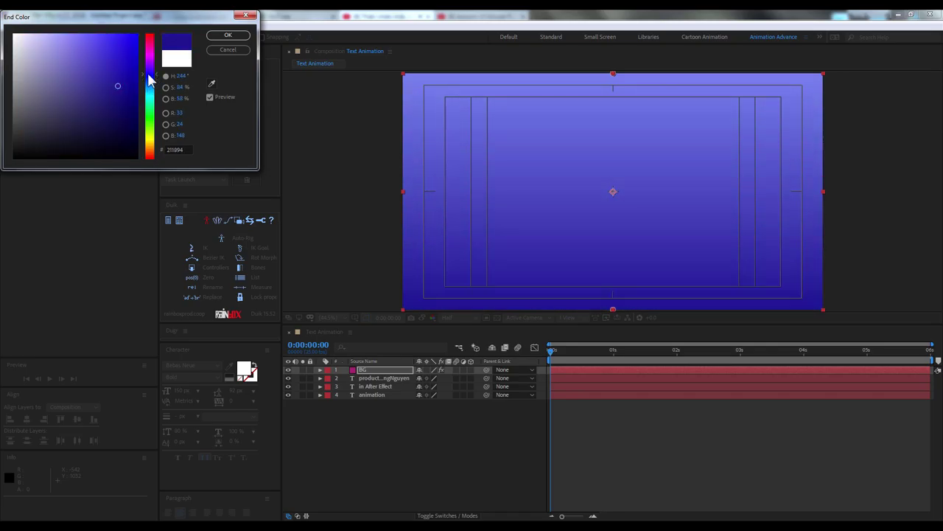
pyautogui.press('Return')
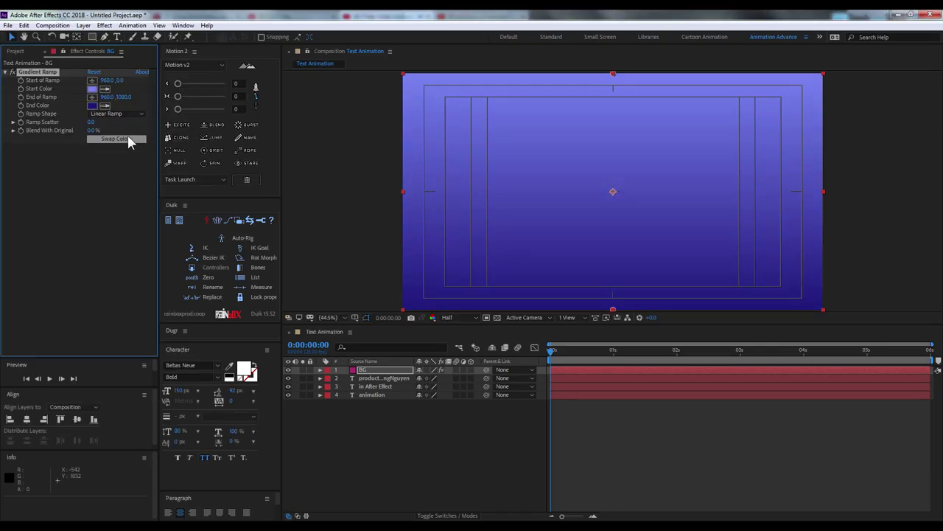
# Make the ramp radial, move its start point down to 240 and end point below the frame
pyautogui.click(114, 116)
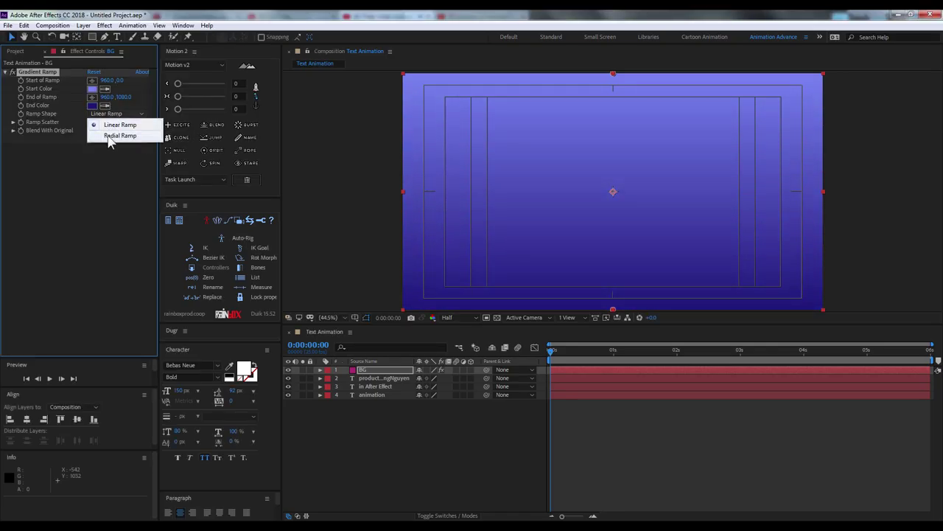
pyautogui.click(109, 137)
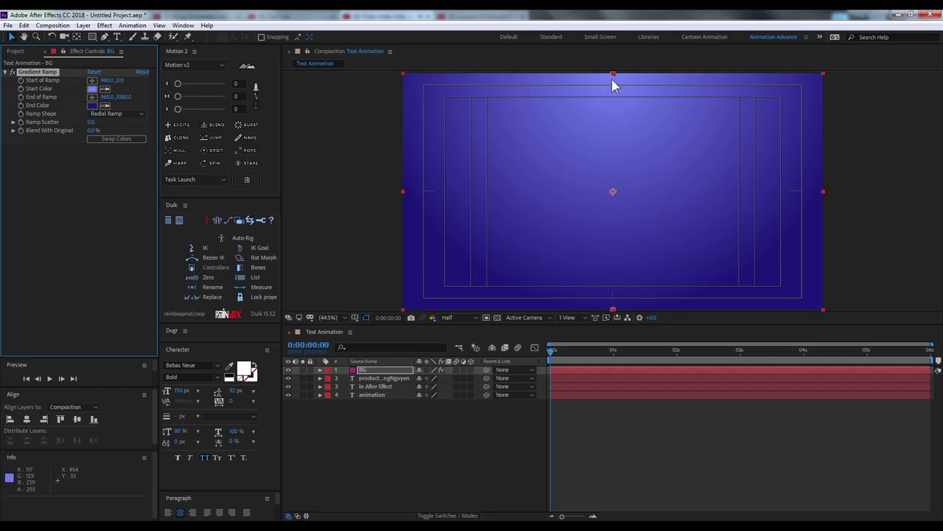
pyautogui.moveTo(612, 74)
pyautogui.mouseDown()
pyautogui.moveTo(614, 126)
pyautogui.moveTo(627, 107)
pyautogui.moveTo(627, 56)
pyautogui.mouseUp()
pyautogui.moveTo(612, 227); pyautogui.dragTo(616, 289)
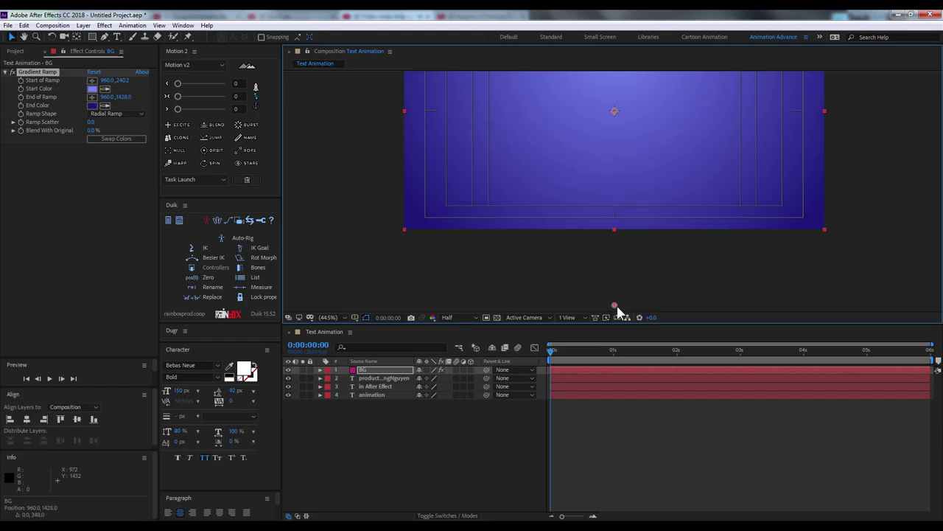
pyautogui.scroll(-2, 618, 248)
pyautogui.scroll(2, 624, 183)
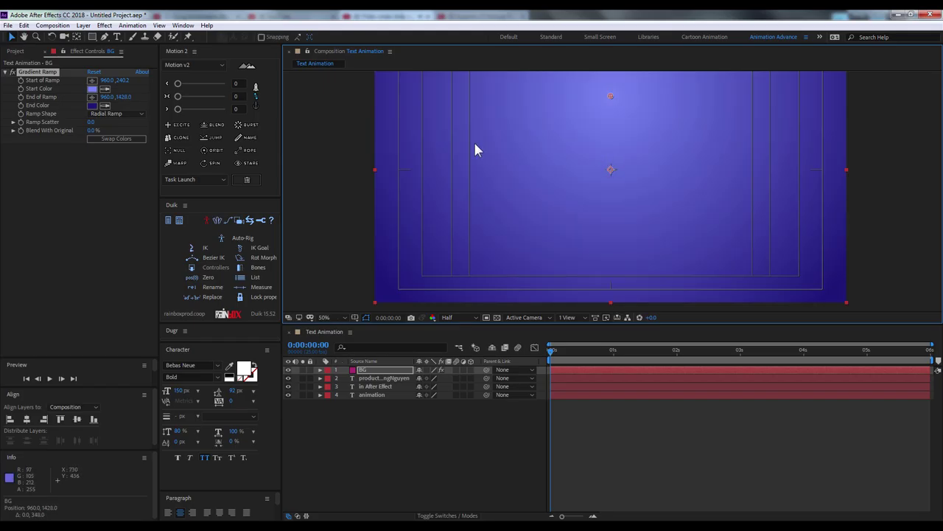
# Lighten the gradient's lavender start colour and dark blue end colour
pyautogui.click(93, 89)
pyautogui.click(49, 39)
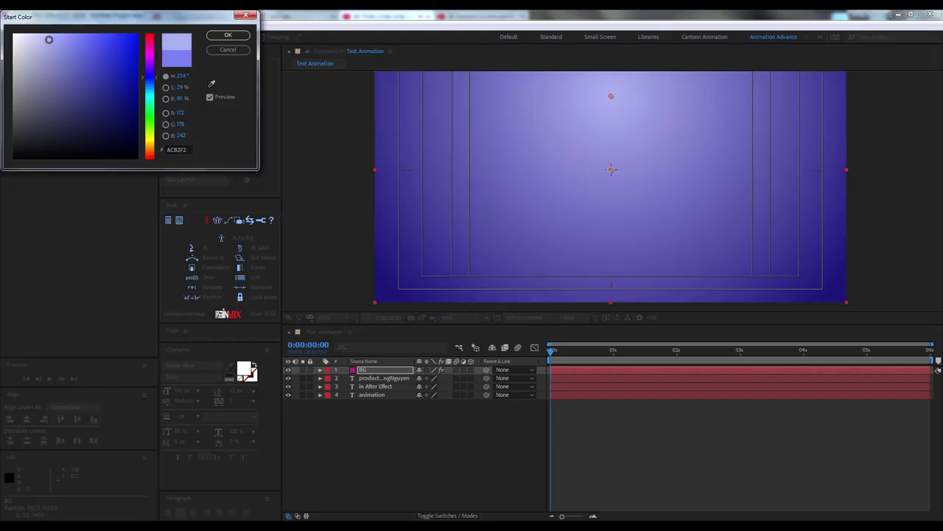
pyautogui.click(229, 38)
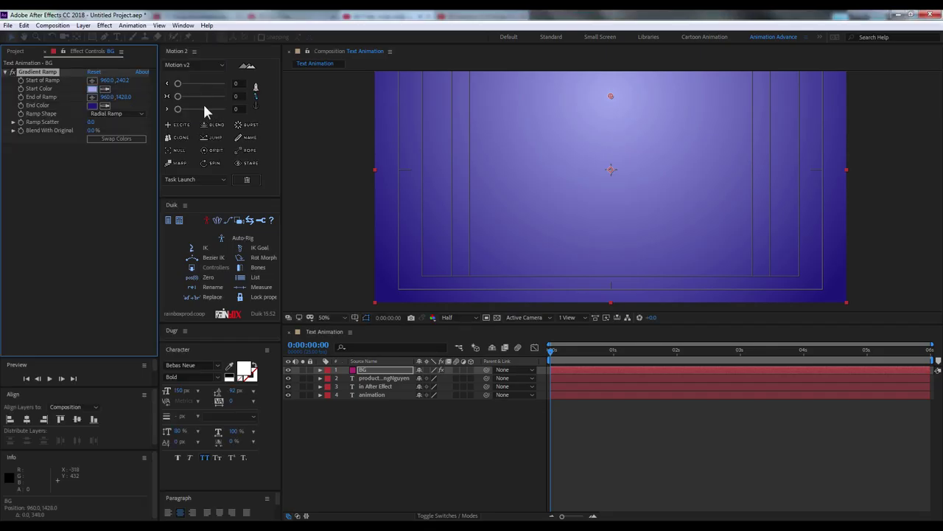
pyautogui.click(99, 103)
pyautogui.moveTo(113, 99); pyautogui.dragTo(85, 102)
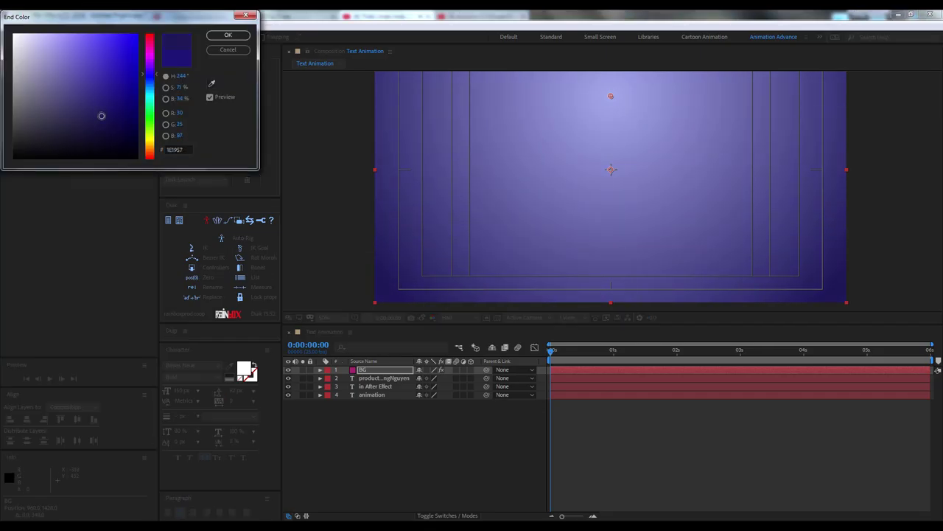
pyautogui.click(227, 36)
# Move the BG layer beneath the text layers and hide the Title/Action Safe guides
pyautogui.scroll(-2, 578, 200)
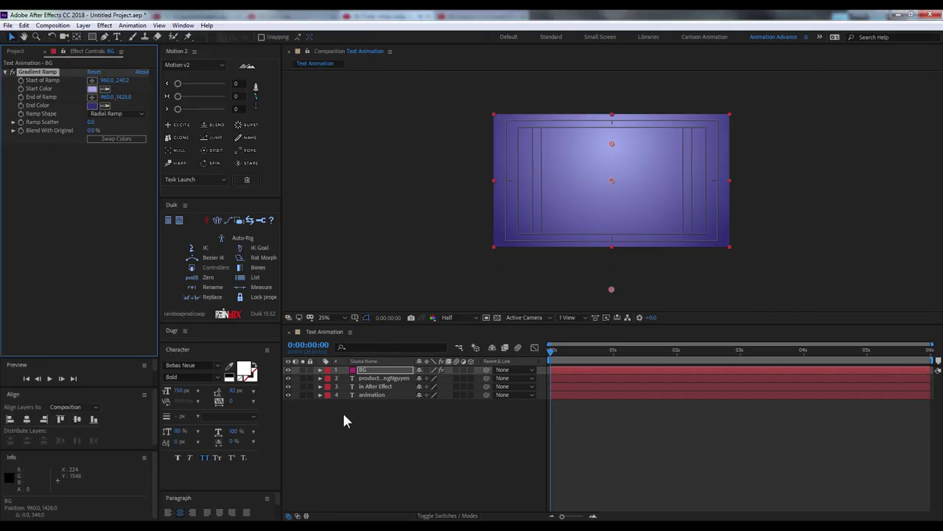
pyautogui.moveTo(352, 370); pyautogui.dragTo(362, 406)
pyautogui.click(360, 404)
pyautogui.scroll(2, 642, 212)
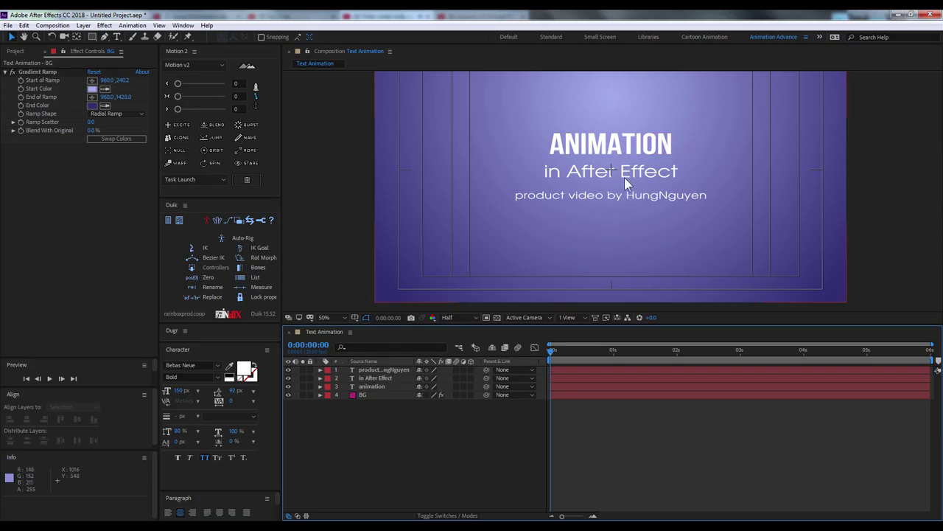
pyautogui.click(354, 318)
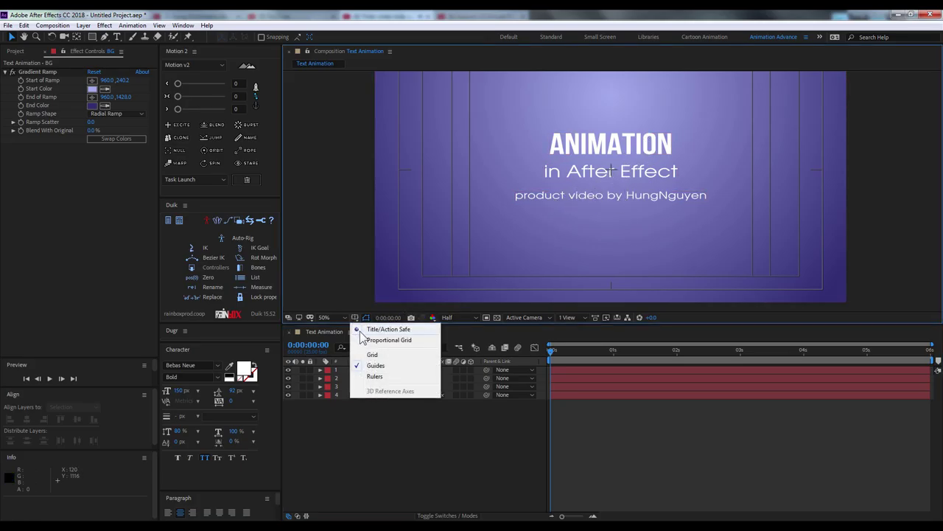
pyautogui.click(368, 330)
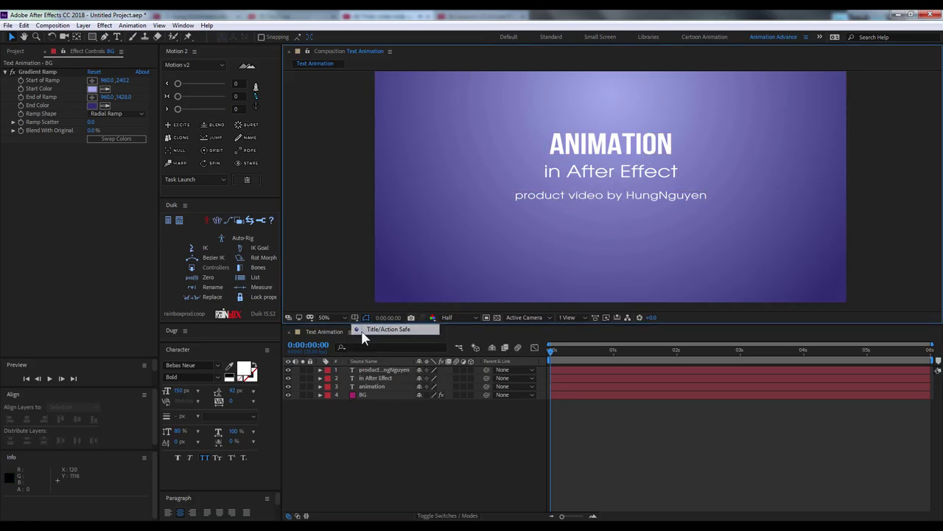
pyautogui.click(18, 51)
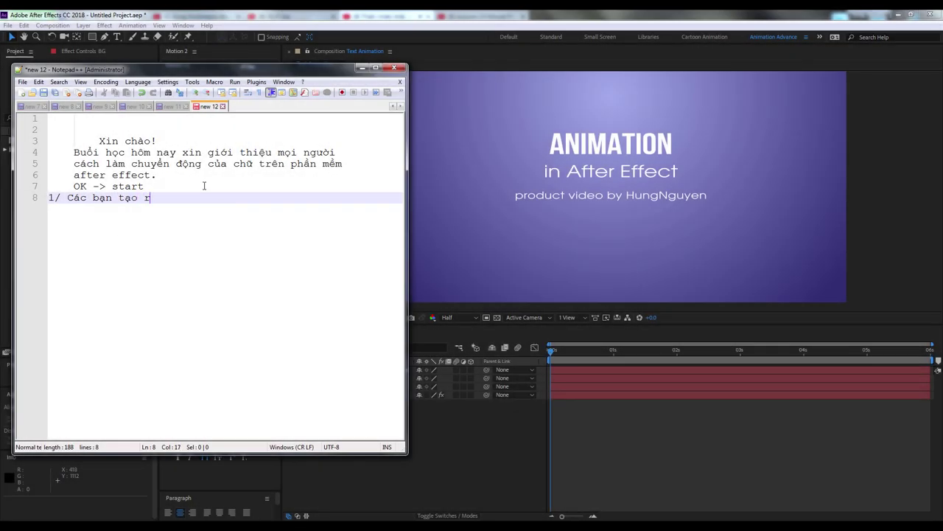
# Finish the note's step 1 about text layers and begin step 2 on opening Animation Presets
pyautogui.write('a các layer text nhưng đã làm')
pyautogui.press('Return')
pyautogui.write('Animation Pr')
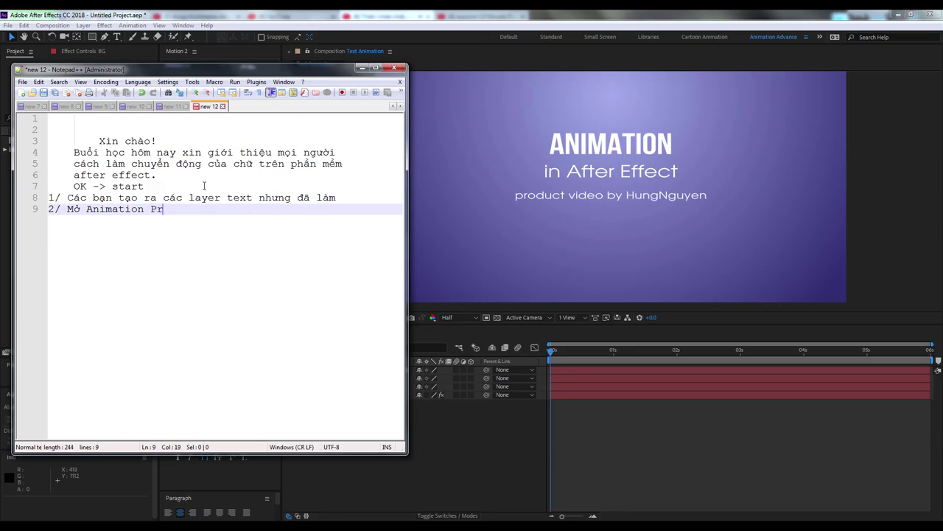
pyautogui.write('et')
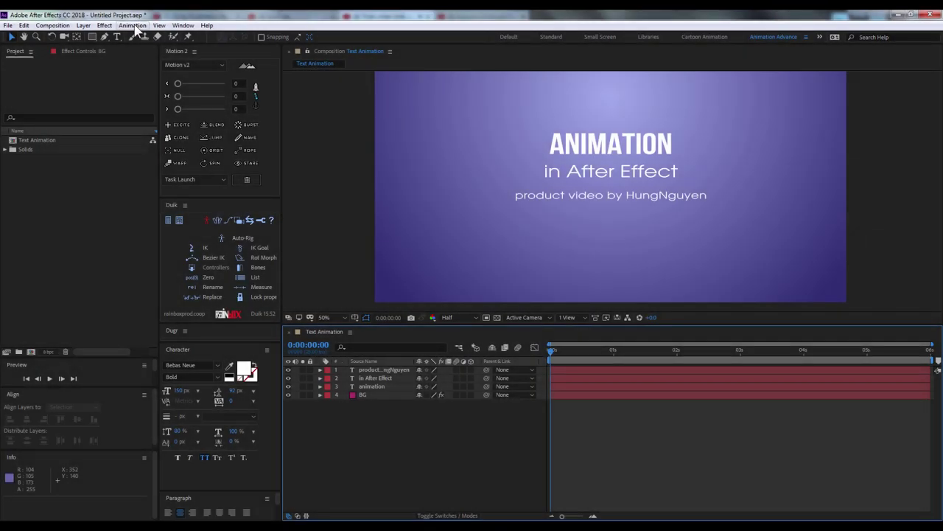
# Browse the animation presets in Adobe Bridge, moving and enlarging the Presets window and content pane
pyautogui.click(133, 27)
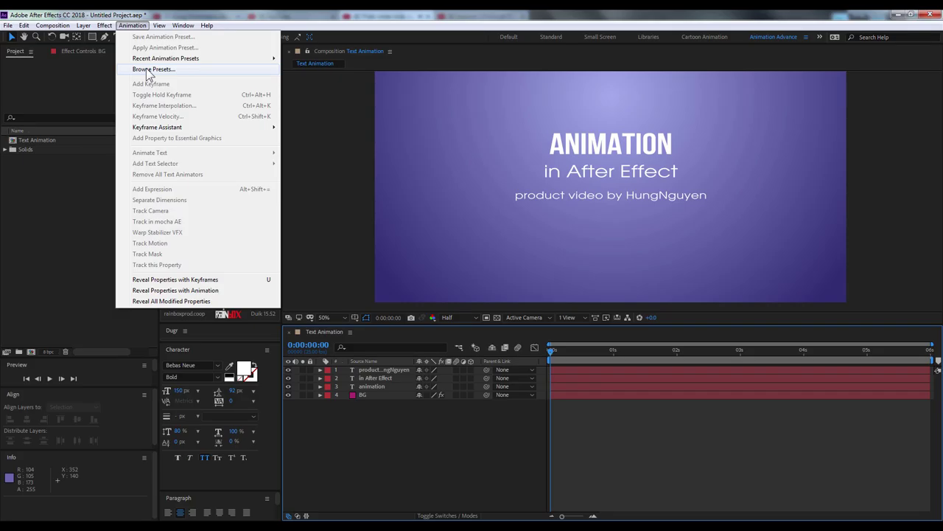
pyautogui.click(147, 70)
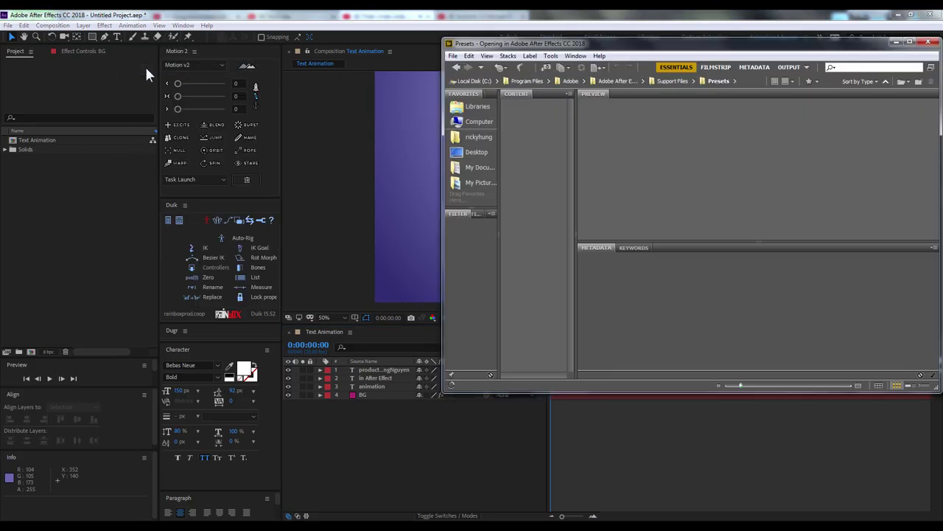
pyautogui.moveTo(620, 48); pyautogui.dragTo(370, 52)
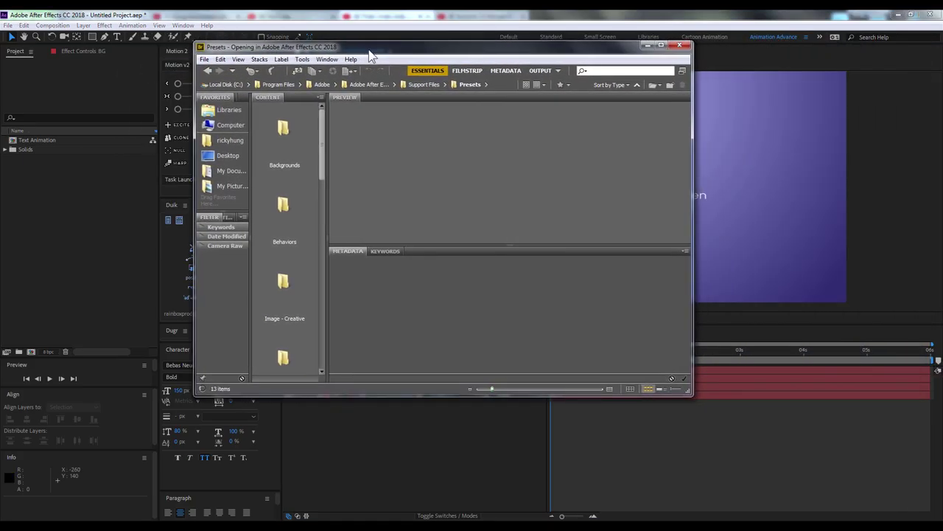
pyautogui.moveTo(326, 189); pyautogui.dragTo(463, 189)
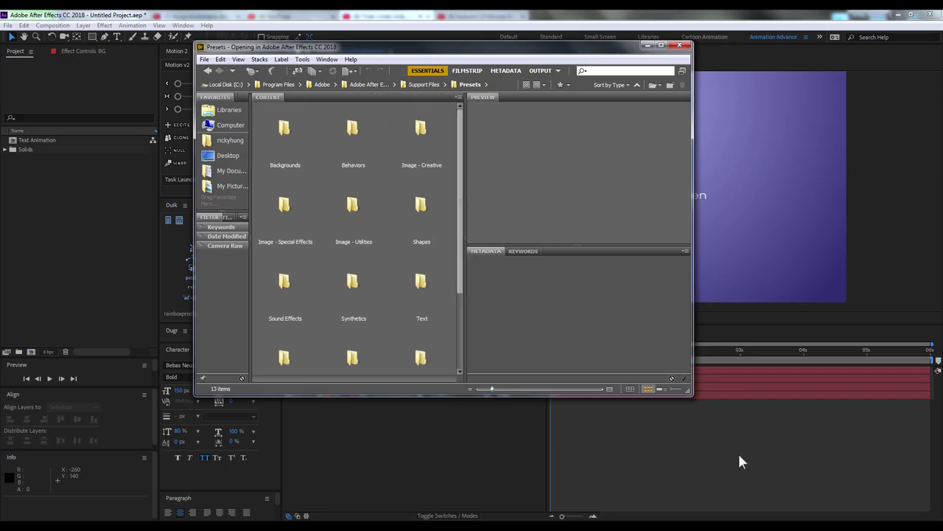
pyautogui.moveTo(693, 395); pyautogui.dragTo(851, 502)
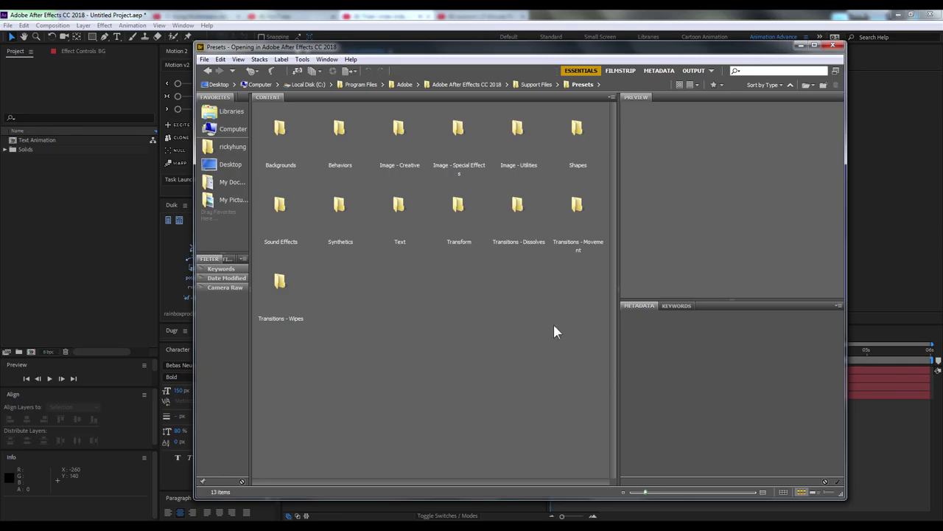
# Select the Behaviors folder, then the Text preset folder
pyautogui.click(289, 147)
pyautogui.click(337, 149)
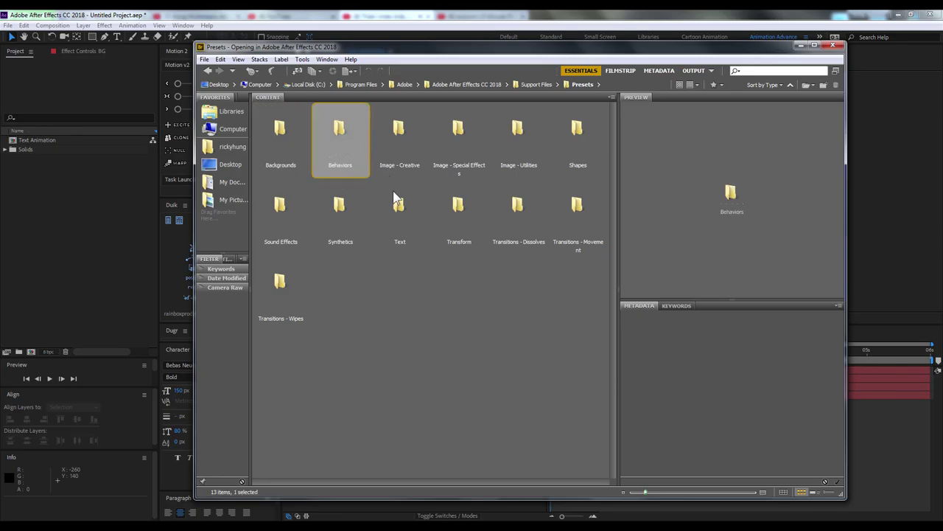
pyautogui.click(404, 218)
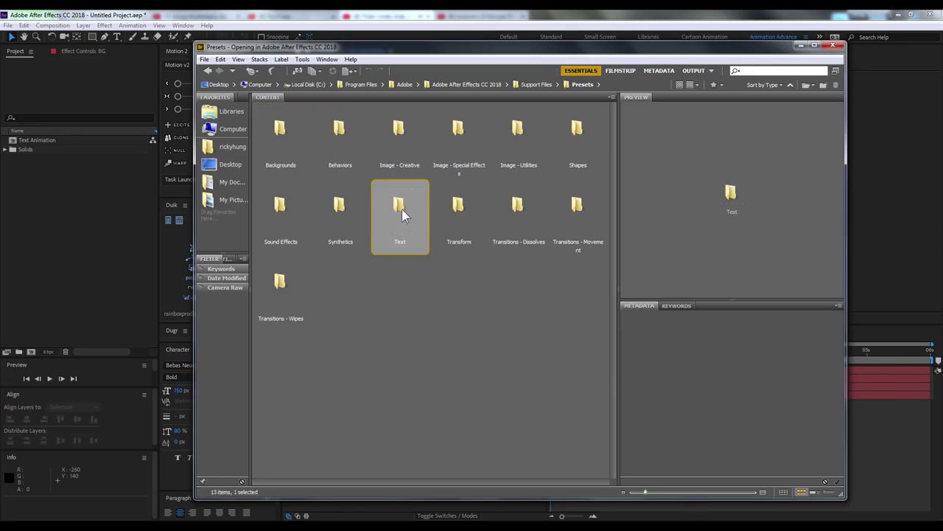
# Open Text › Animate In in Bridge and preview the Characters Shuffle In preset
pyautogui.doubleClick(402, 210)
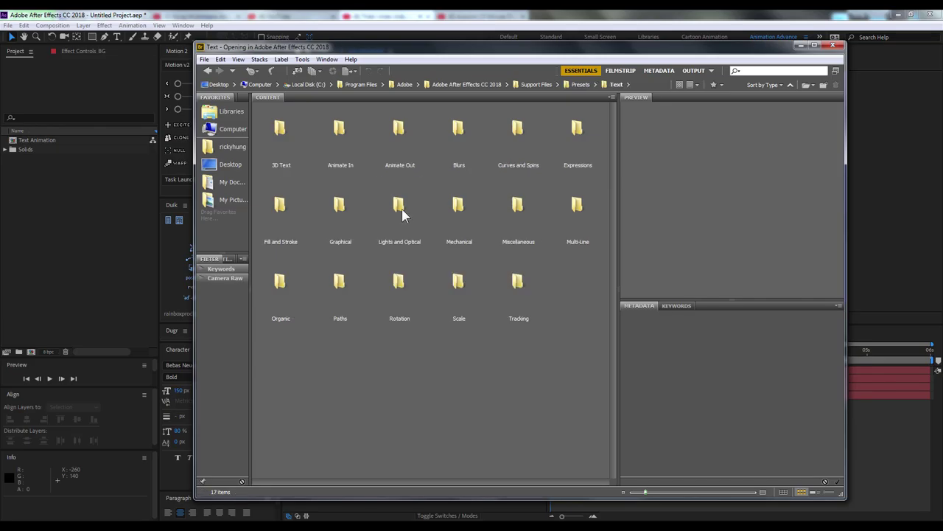
pyautogui.click(341, 162)
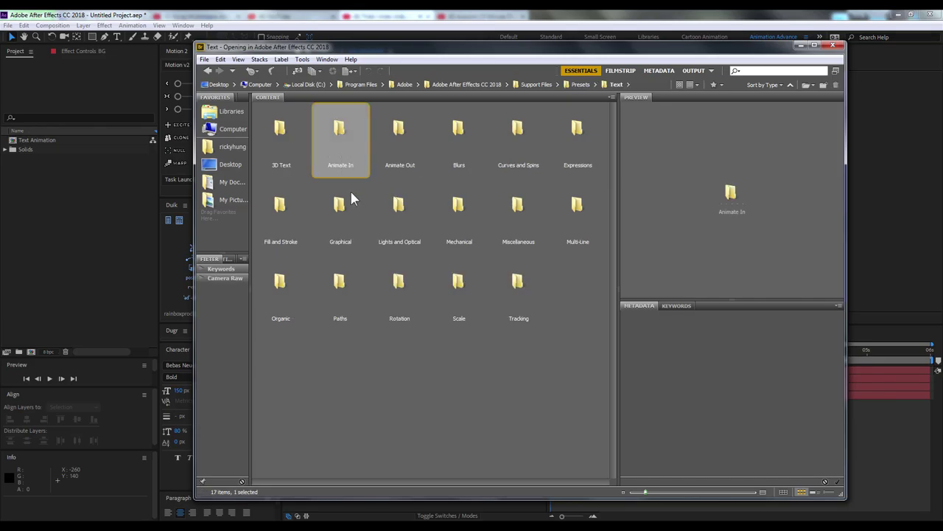
pyautogui.click(379, 148)
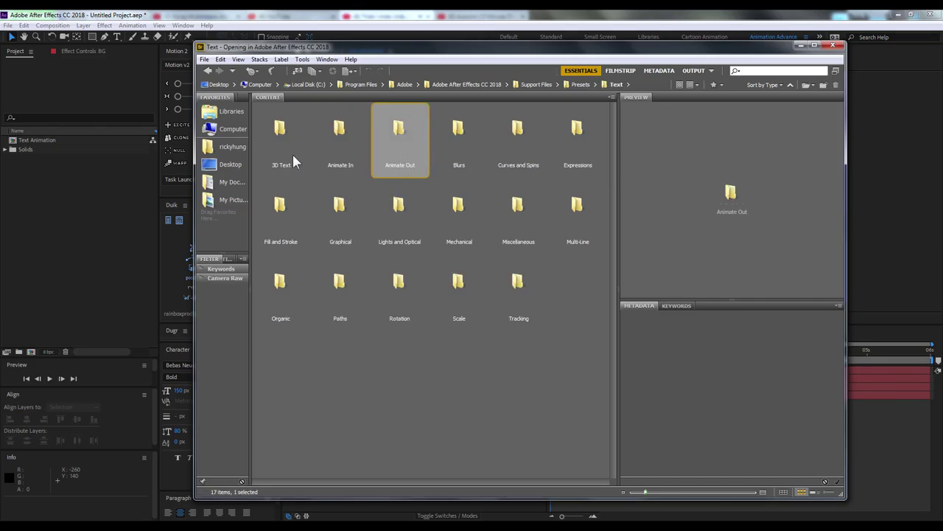
pyautogui.click(337, 145)
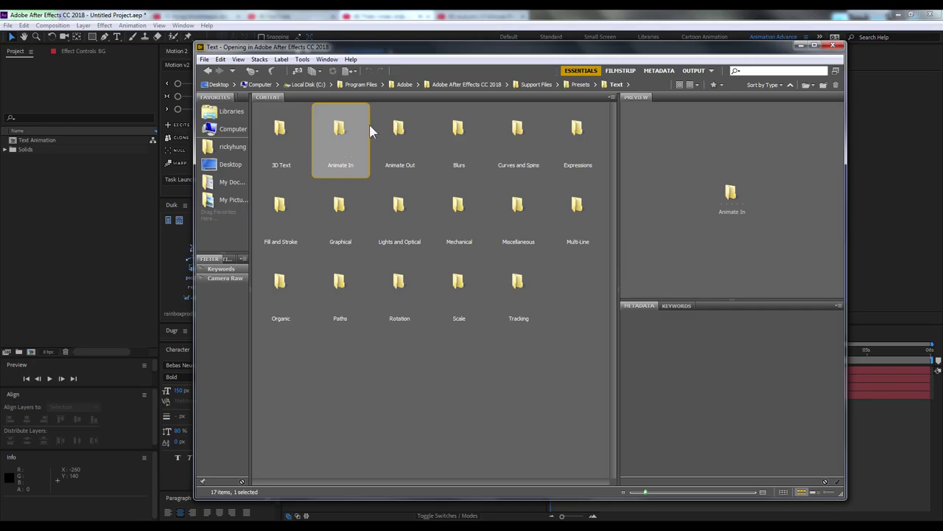
pyautogui.doubleClick(346, 129)
pyautogui.click(347, 128)
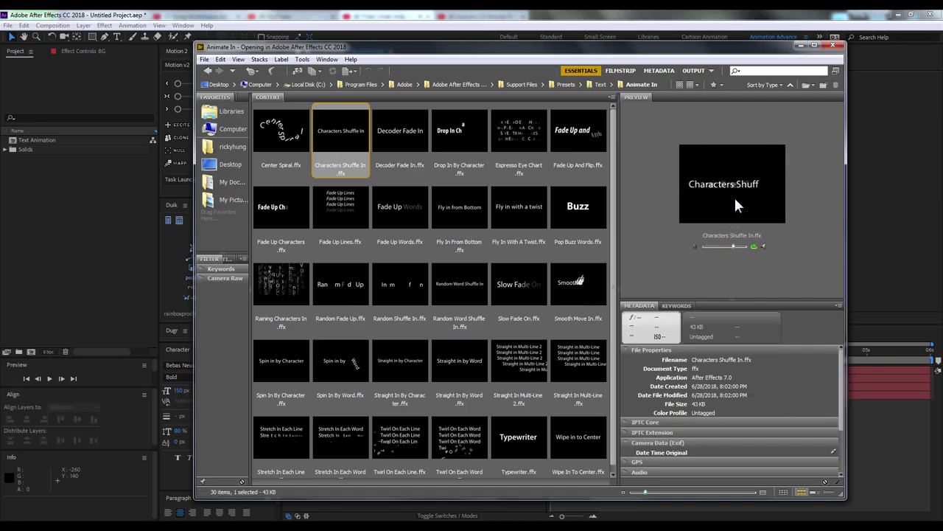
# Preview the Random Shuffle In, Random Word Shuffle In, Smooth Move In, Fade Up And Flip and Espresso Eye Chart presets
pyautogui.click(396, 289)
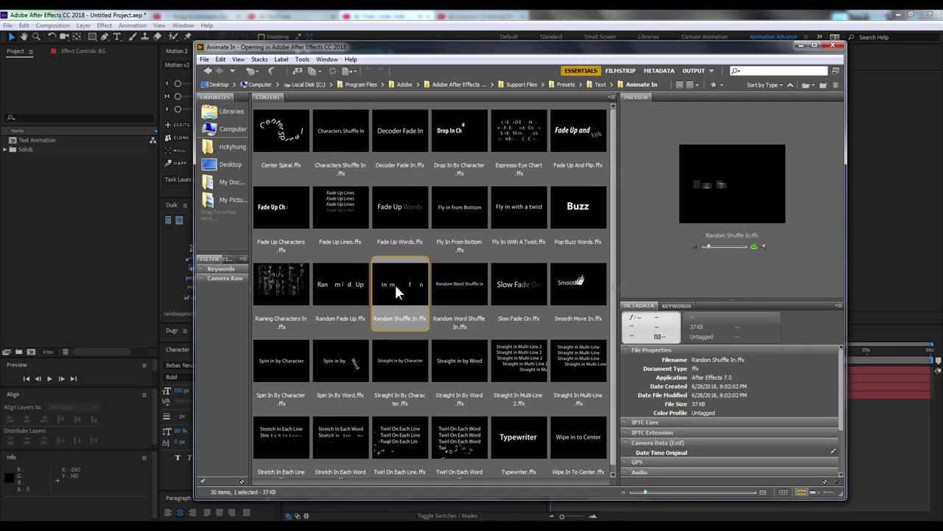
pyautogui.click(470, 284)
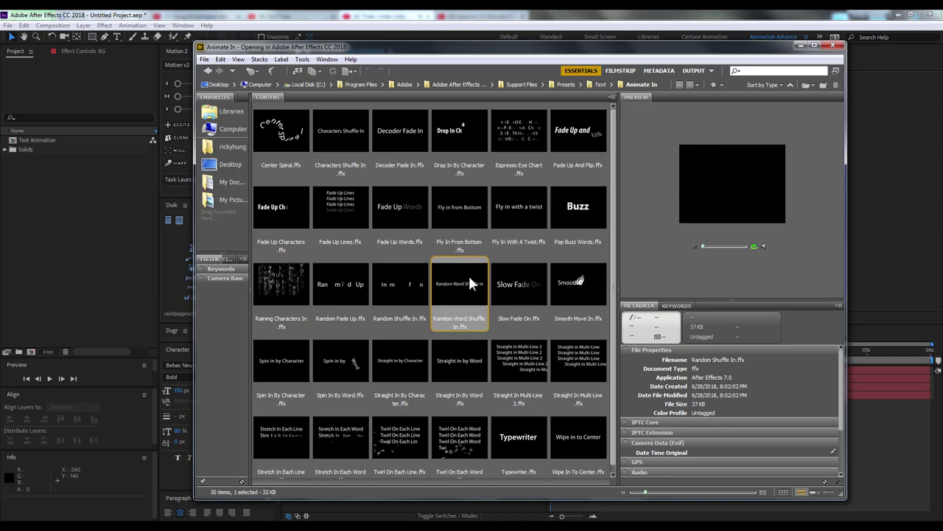
pyautogui.click(396, 349)
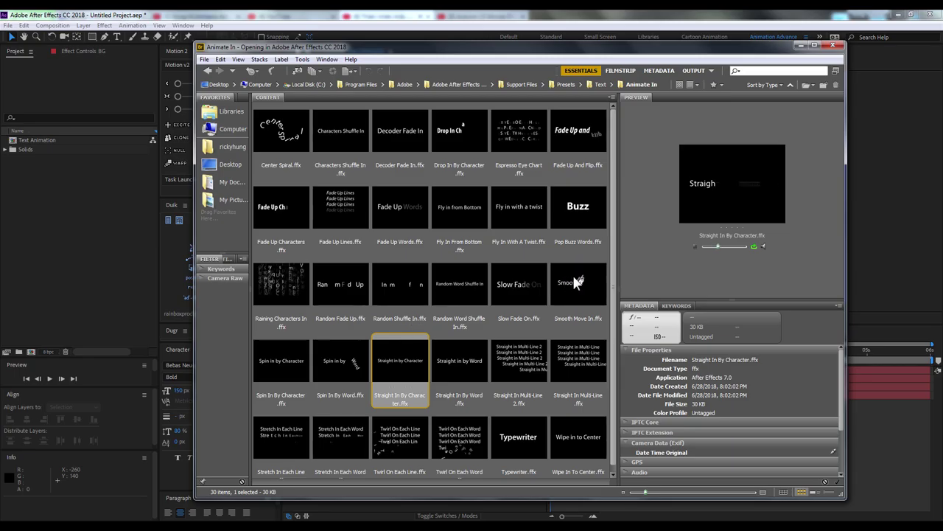
pyautogui.click(576, 282)
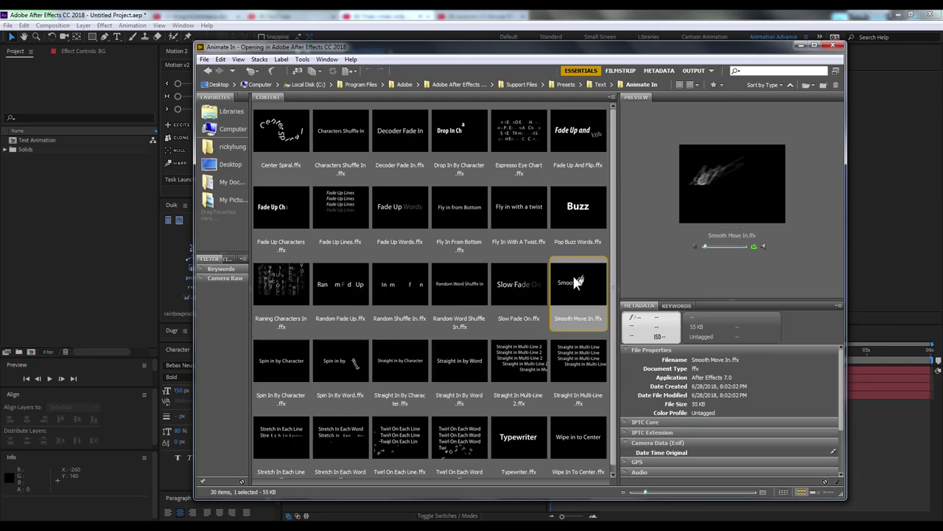
pyautogui.click(573, 151)
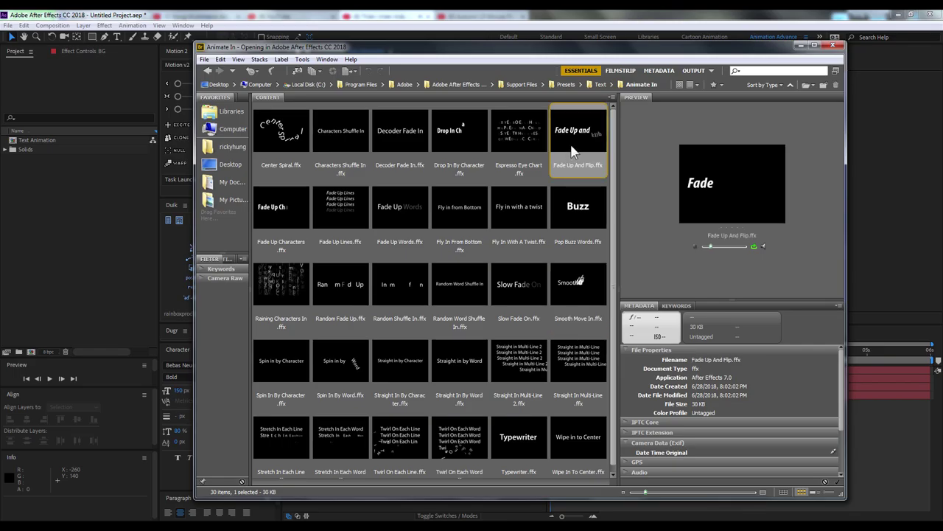
pyautogui.click(527, 144)
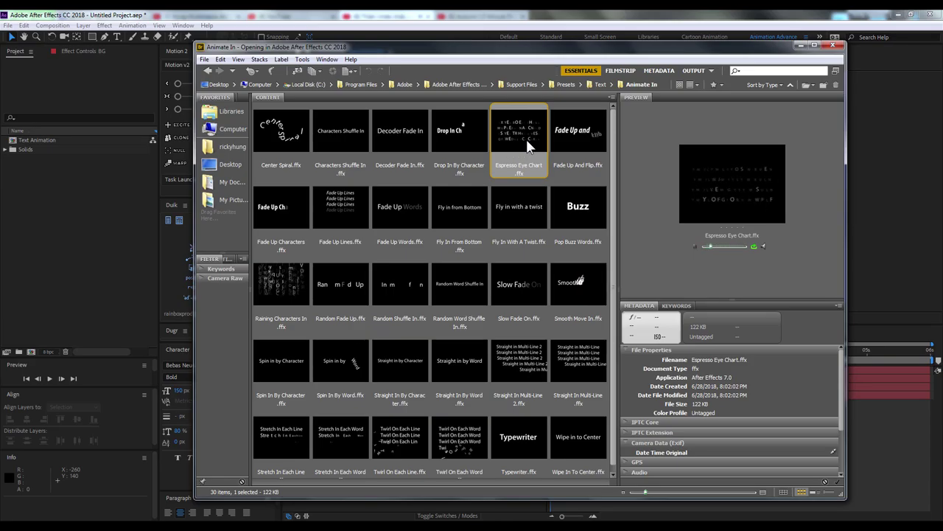
# Preview and choose Raining Characters In, returning to After Effects
pyautogui.click(287, 295)
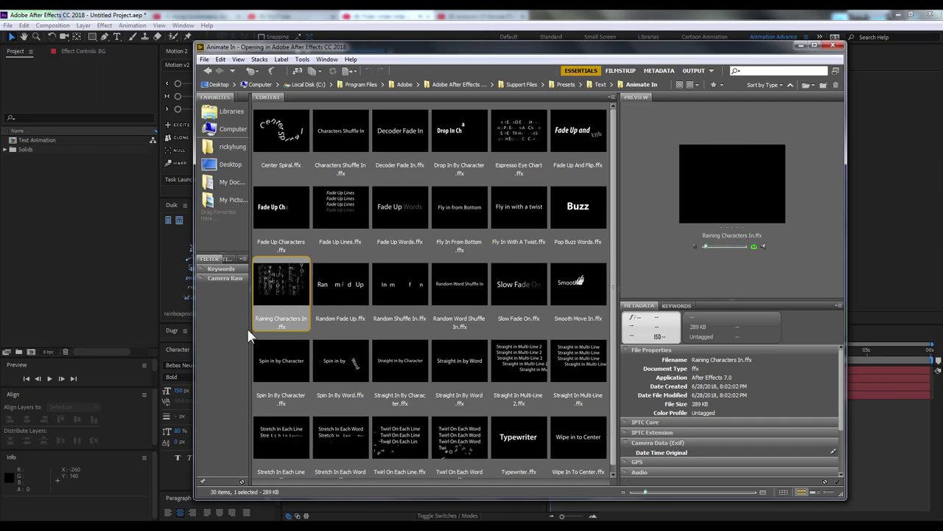
pyautogui.doubleClick(301, 324)
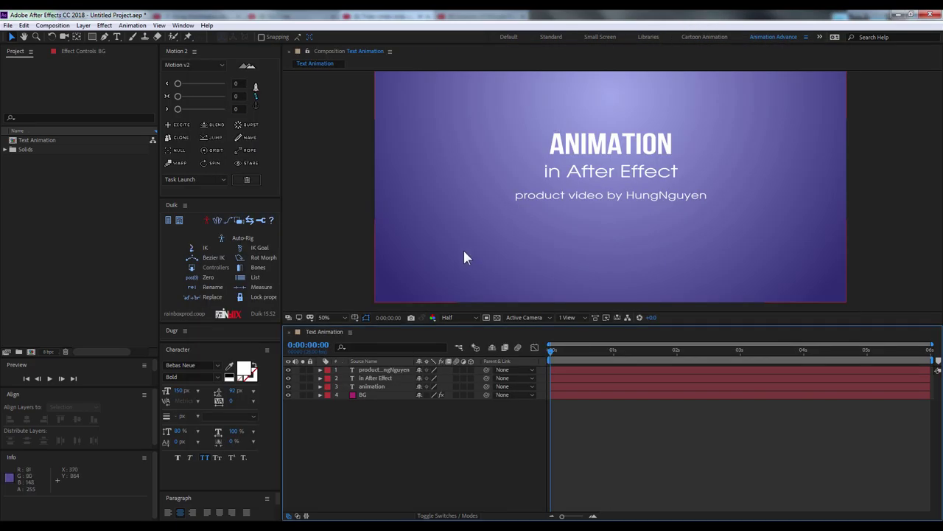
pyautogui.click(183, 26)
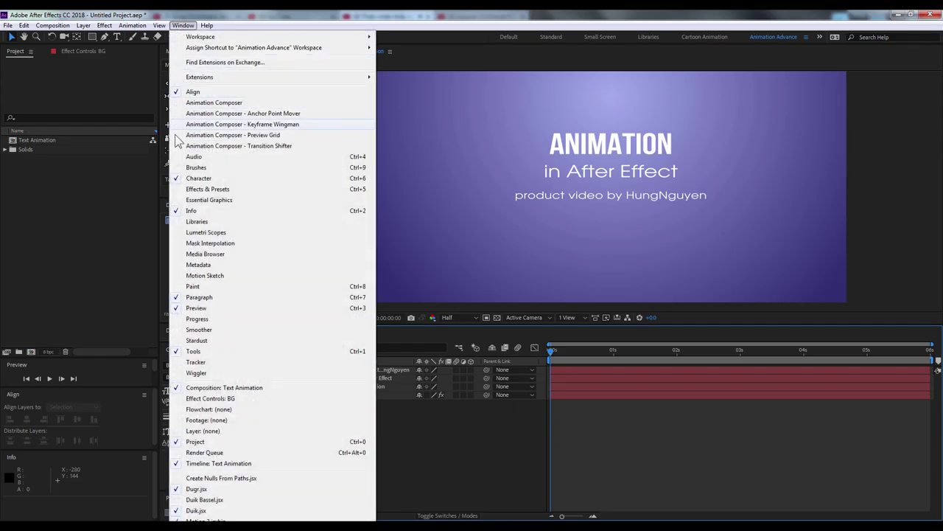
# Open Effects & Presets beside the comp, select ANIMATION, and expand Animation Presets › Text › Animate In
pyautogui.click(177, 190)
pyautogui.moveTo(744, 144); pyautogui.dragTo(224, 85)
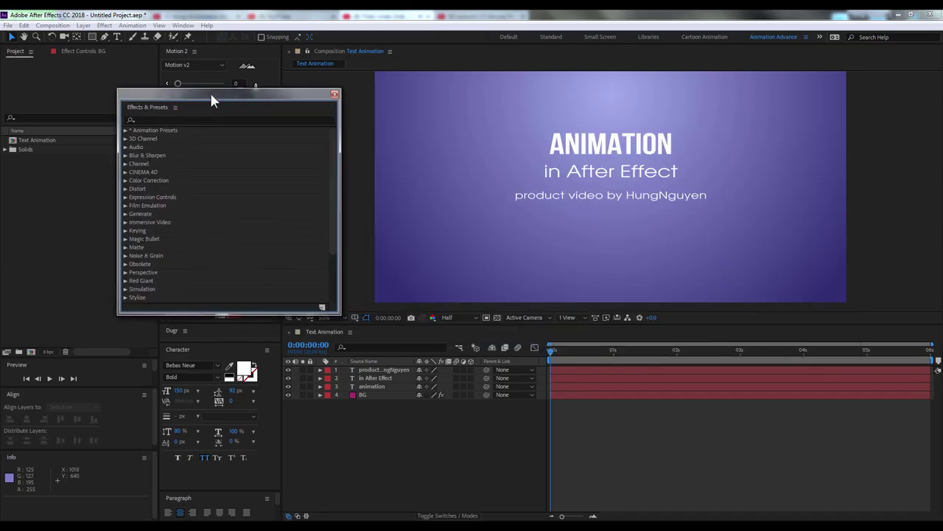
pyautogui.click(606, 153)
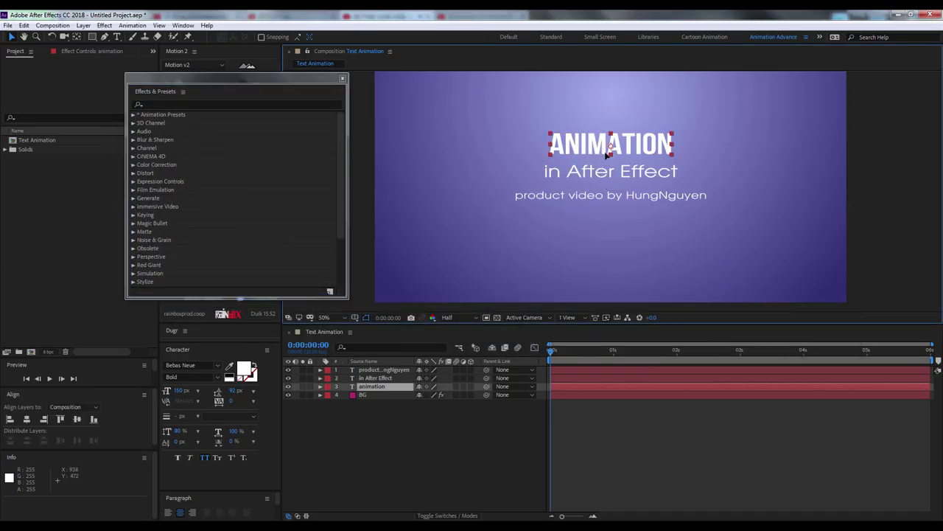
pyautogui.click(134, 114)
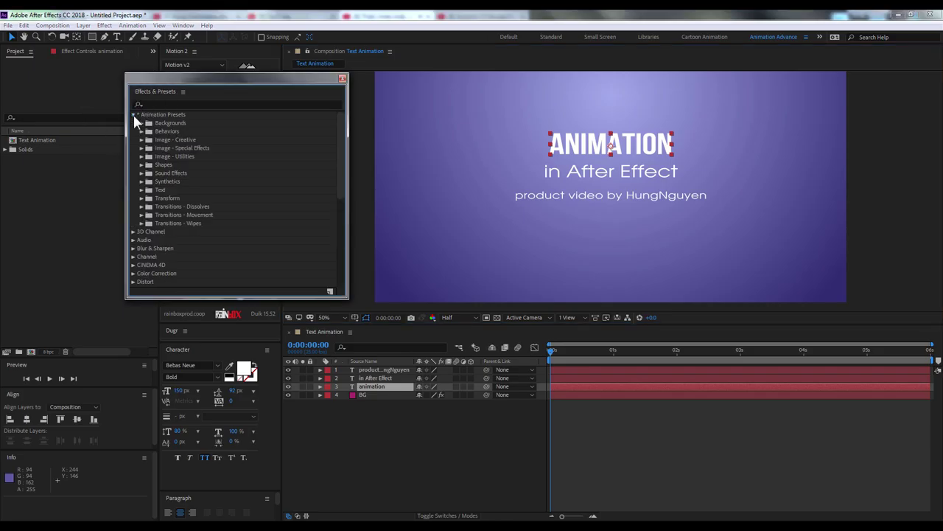
pyautogui.click(141, 189)
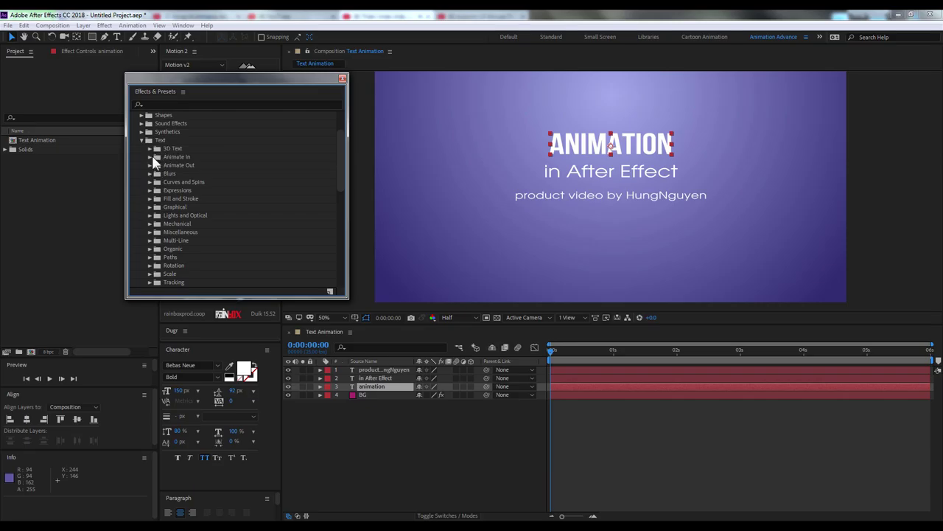
pyautogui.click(150, 156)
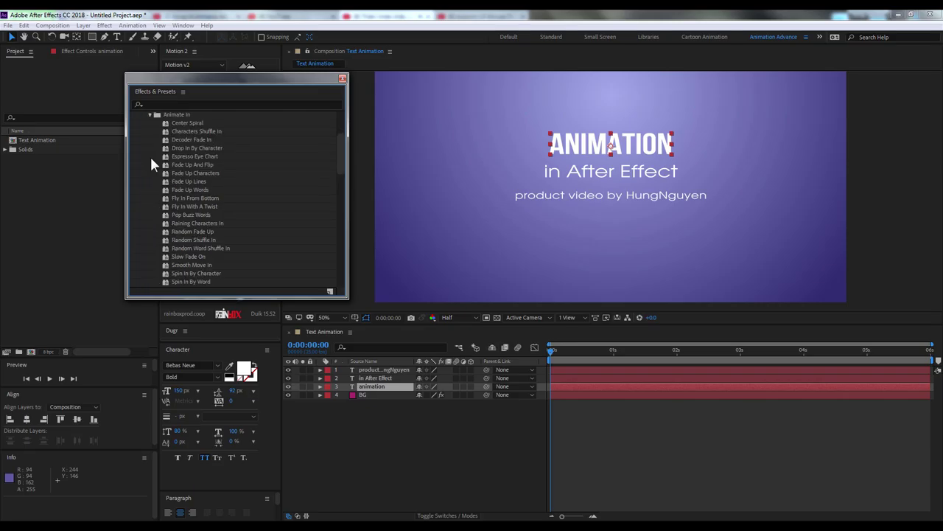
pyautogui.click(205, 223)
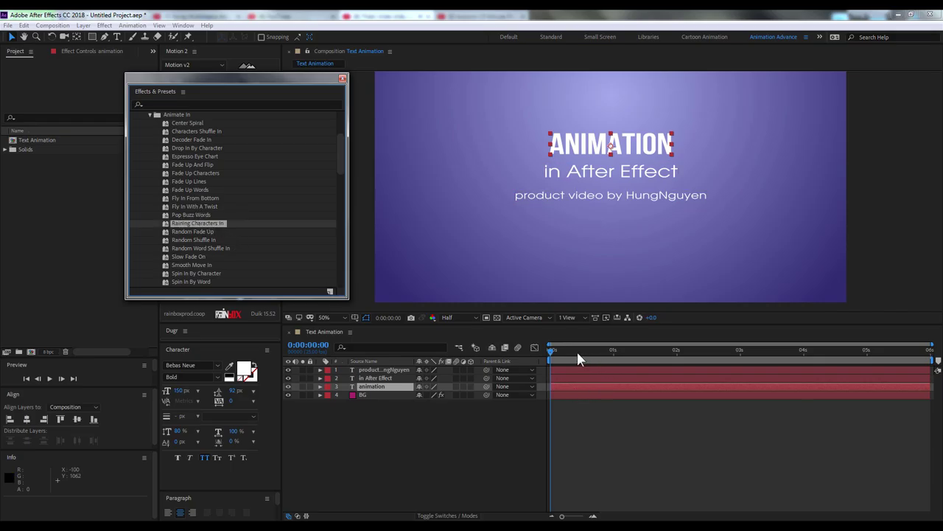
# Apply the Raining Characters In preset to the ANIMATION layer and select that layer
pyautogui.moveTo(578, 353); pyautogui.dragTo(552, 355)
pyautogui.moveTo(182, 222)
pyautogui.mouseDown()
pyautogui.moveTo(320, 171)
pyautogui.moveTo(591, 146)
pyautogui.mouseUp()
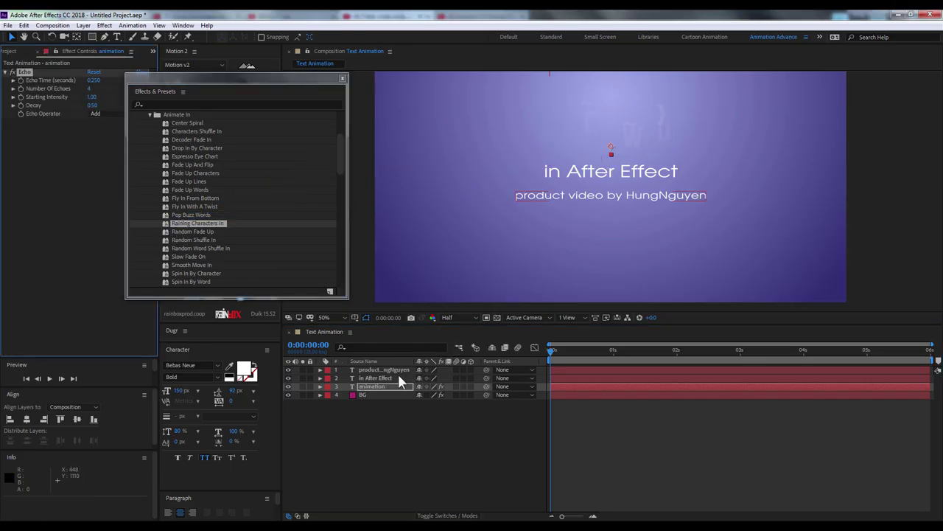
pyautogui.click(366, 387)
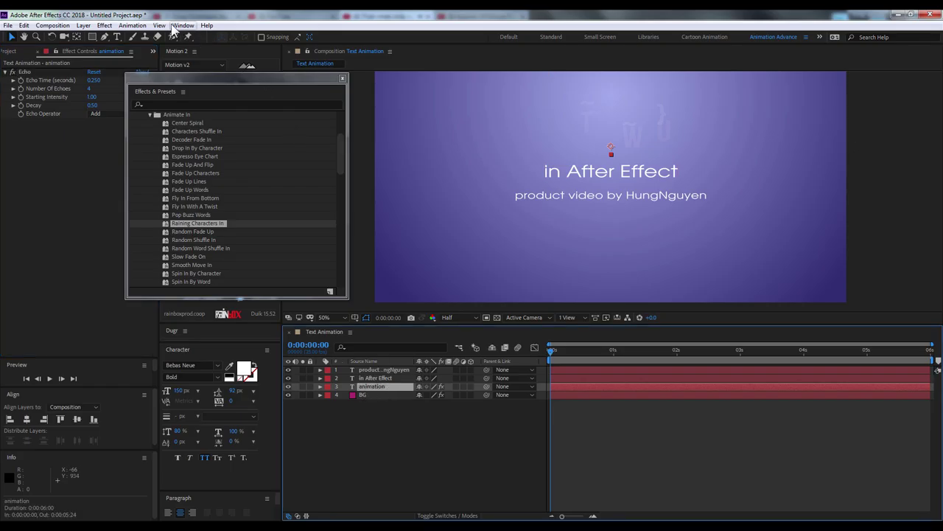
pyautogui.click(132, 25)
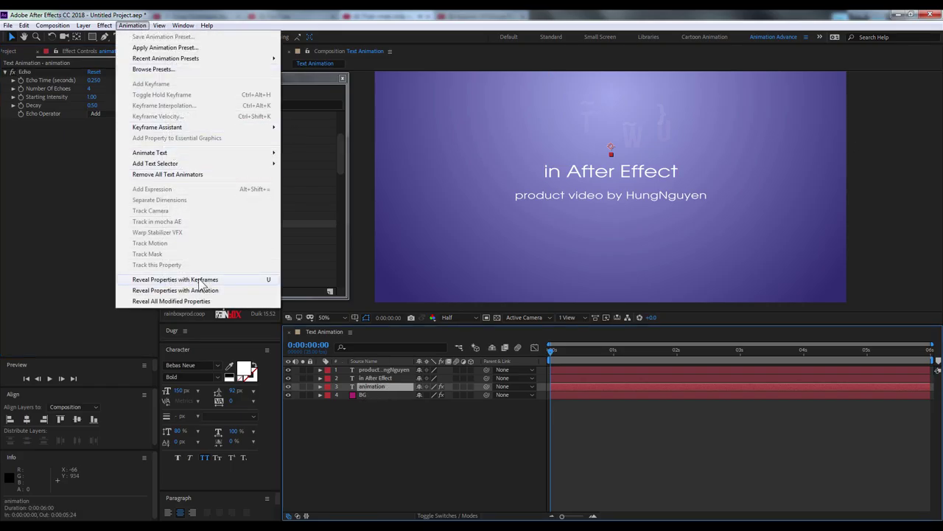
# Reveal the ANIMATION line's Offset keyframes, move the second one to 1 second, and preview
pyautogui.click(203, 280)
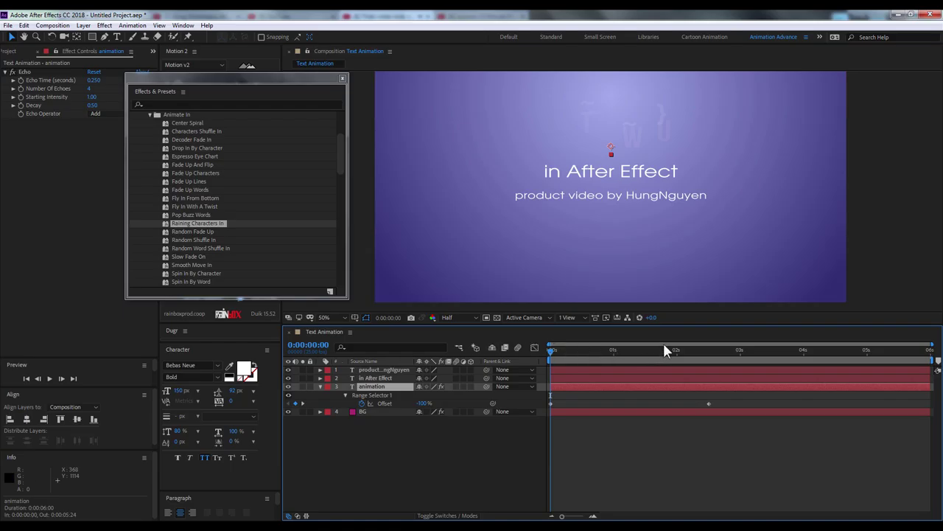
pyautogui.moveTo(710, 404); pyautogui.dragTo(620, 403)
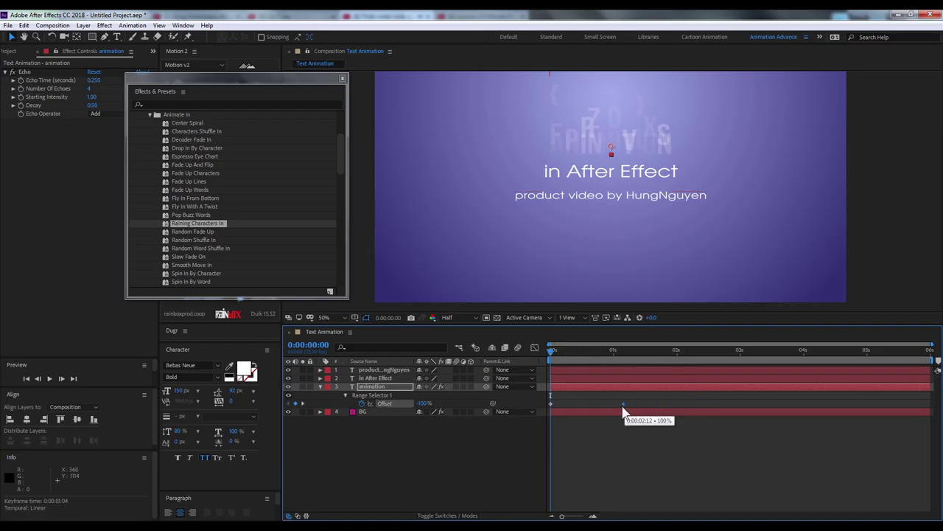
pyautogui.click(613, 350)
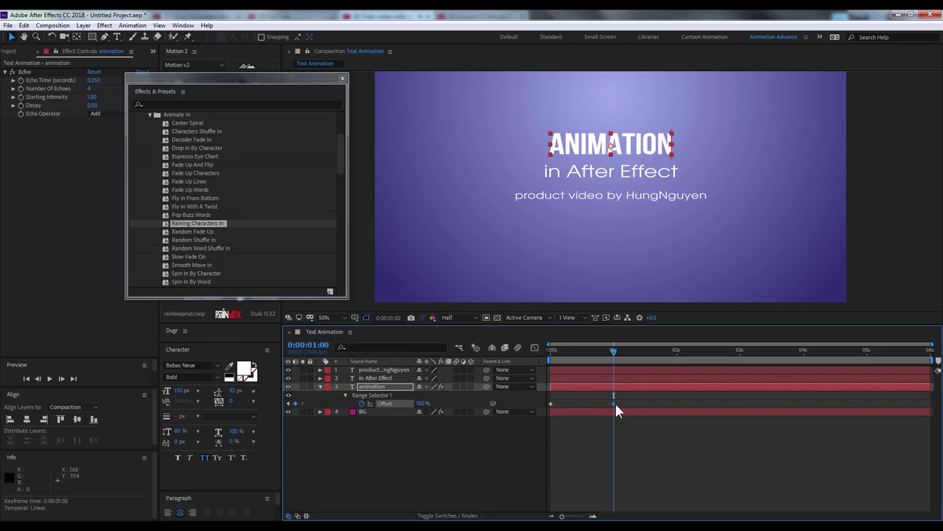
pyautogui.press('space')
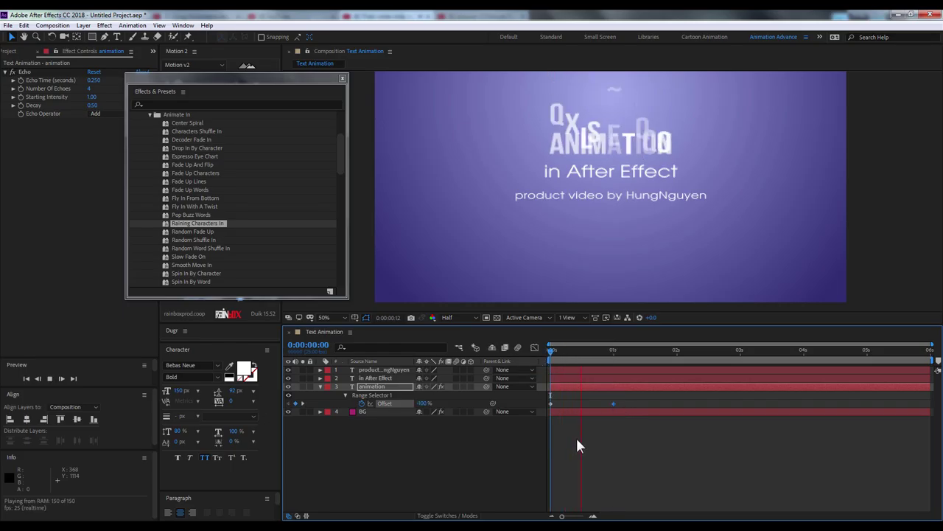
pyautogui.moveTo(558, 351); pyautogui.dragTo(580, 353)
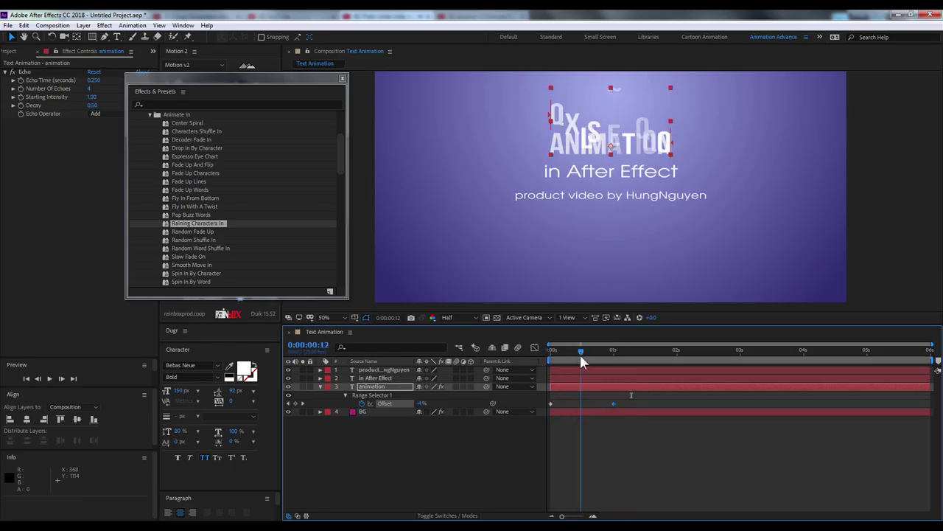
# Shift both Offset keyframes slightly later so the raining-in starts after the composition begins
pyautogui.moveTo(620, 392)
pyautogui.mouseDown()
pyautogui.moveTo(551, 405)
pyautogui.moveTo(581, 403)
pyautogui.mouseUp()
pyautogui.moveTo(579, 352); pyautogui.dragTo(547, 352)
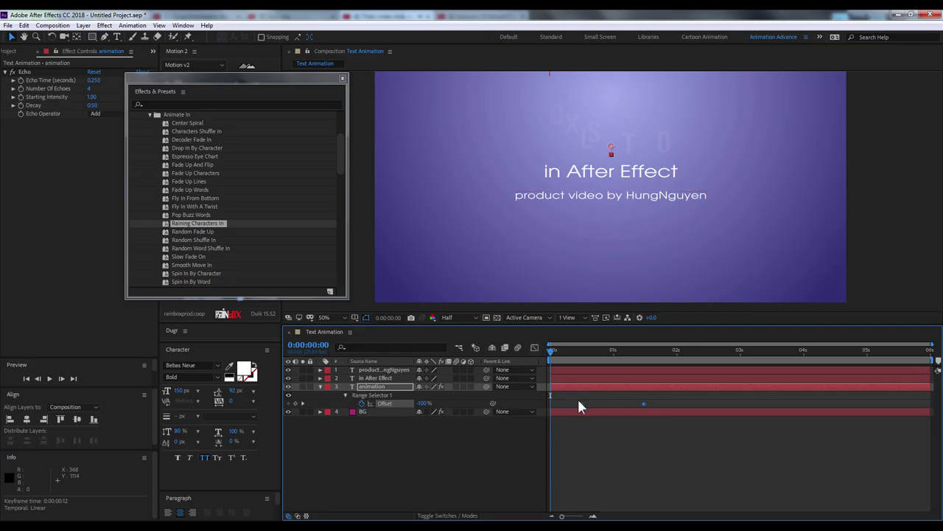
pyautogui.moveTo(581, 403); pyautogui.dragTo(603, 403)
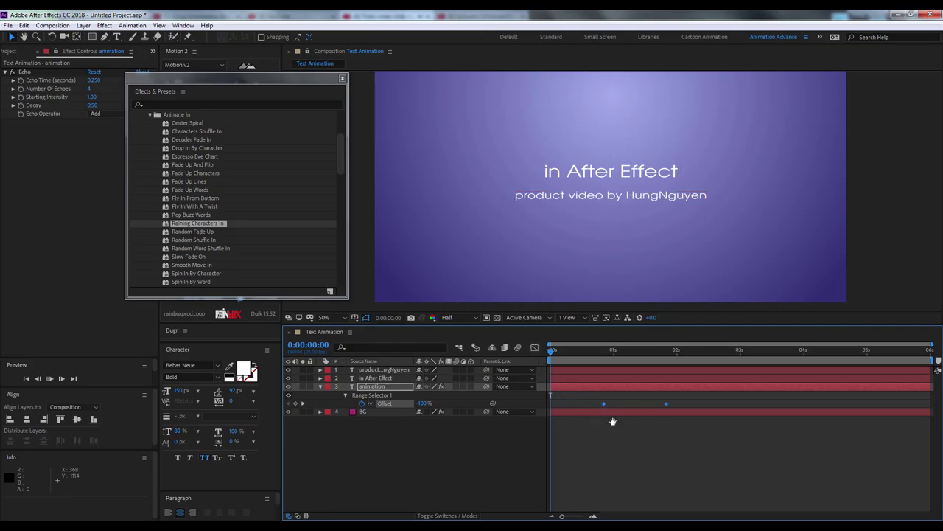
pyautogui.press('space')
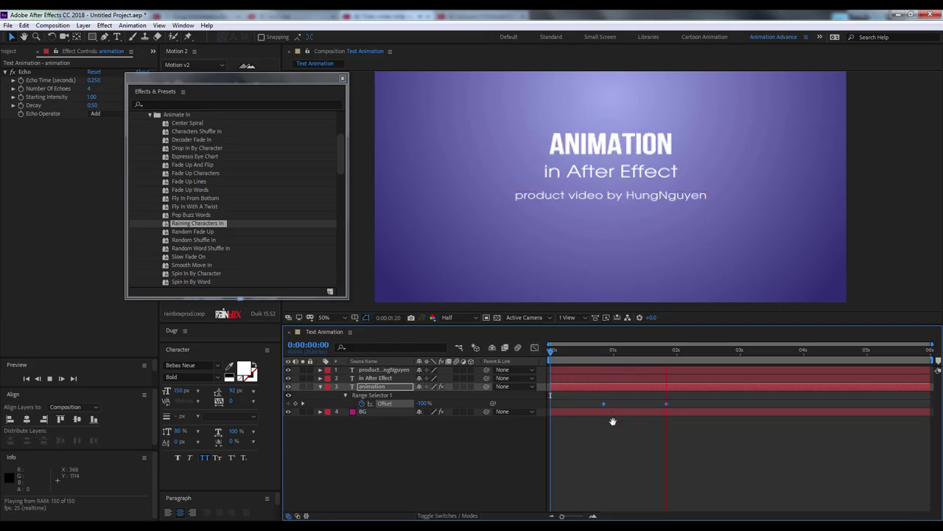
pyautogui.press('space')
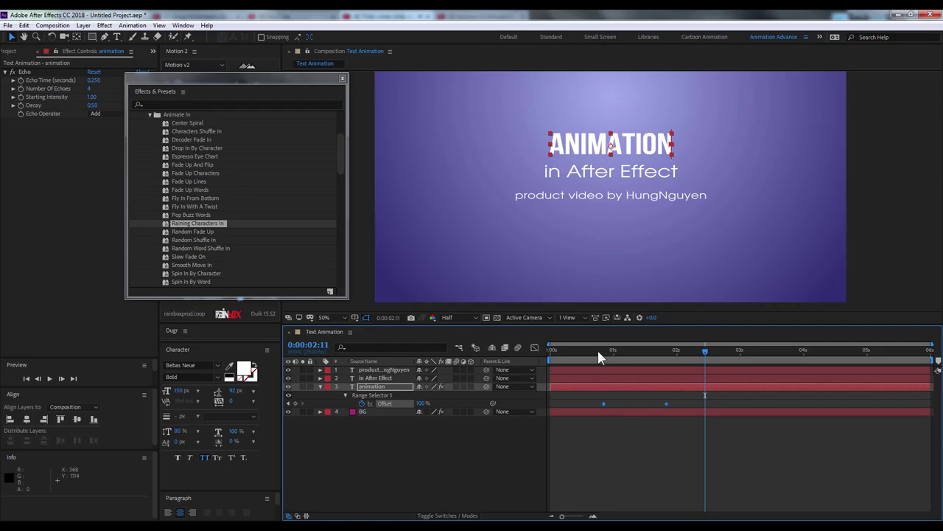
pyautogui.moveTo(590, 353); pyautogui.dragTo(603, 353)
pyautogui.click(374, 379)
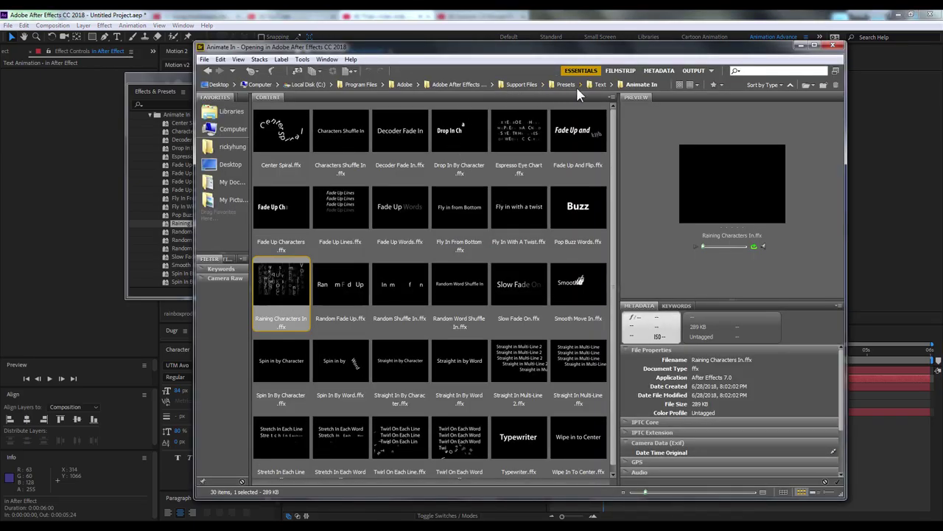
# Preview the Foggy, Transporter and Jiggy presets in Bridge's Text › Blurs folder, then close Bridge
pyautogui.click(601, 86)
pyautogui.doubleClick(467, 129)
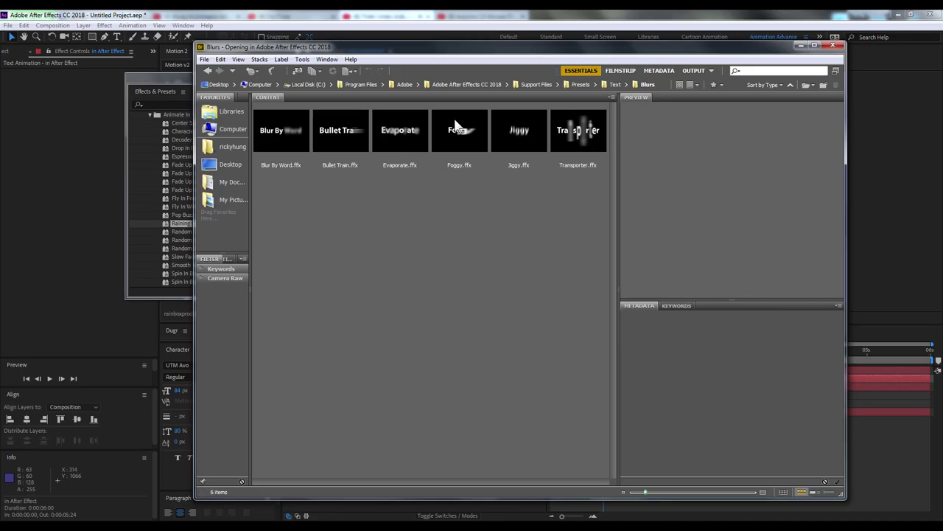
pyautogui.click(455, 125)
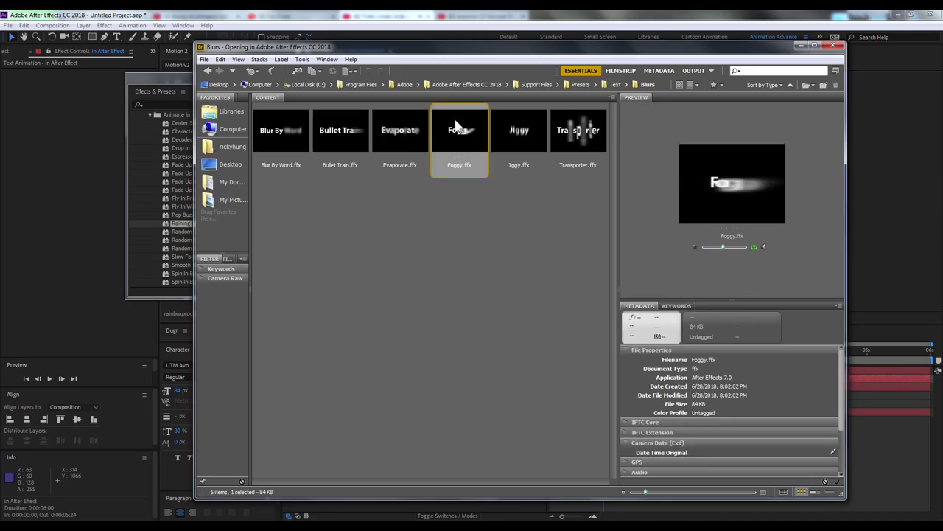
pyautogui.click(555, 129)
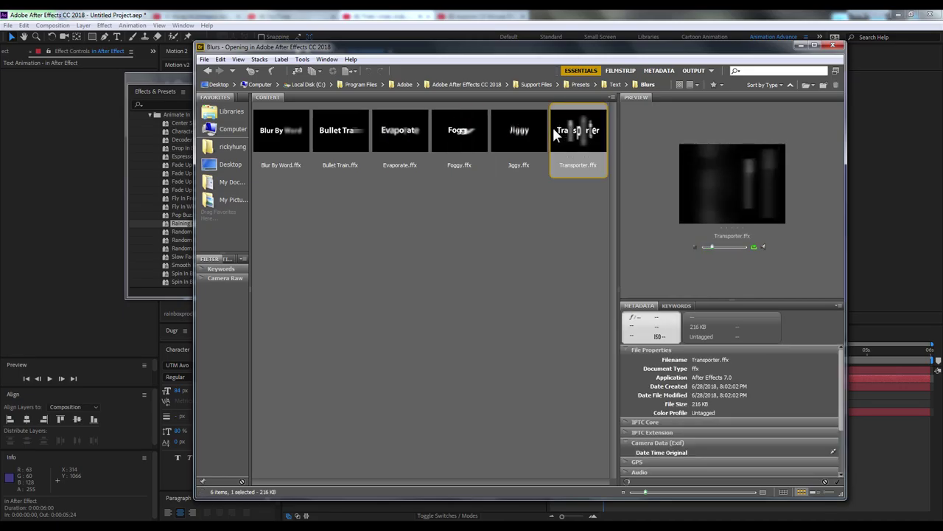
pyautogui.click(501, 128)
pyautogui.click(454, 135)
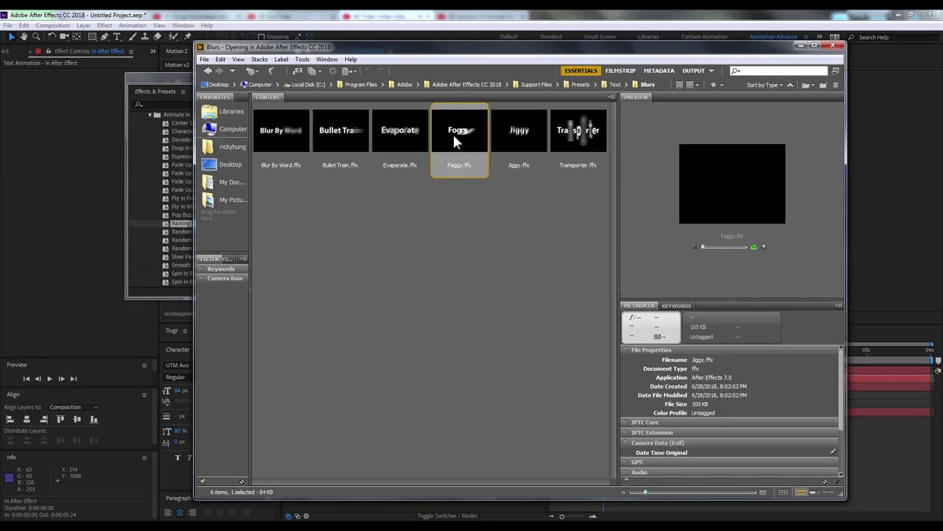
pyautogui.click(169, 75)
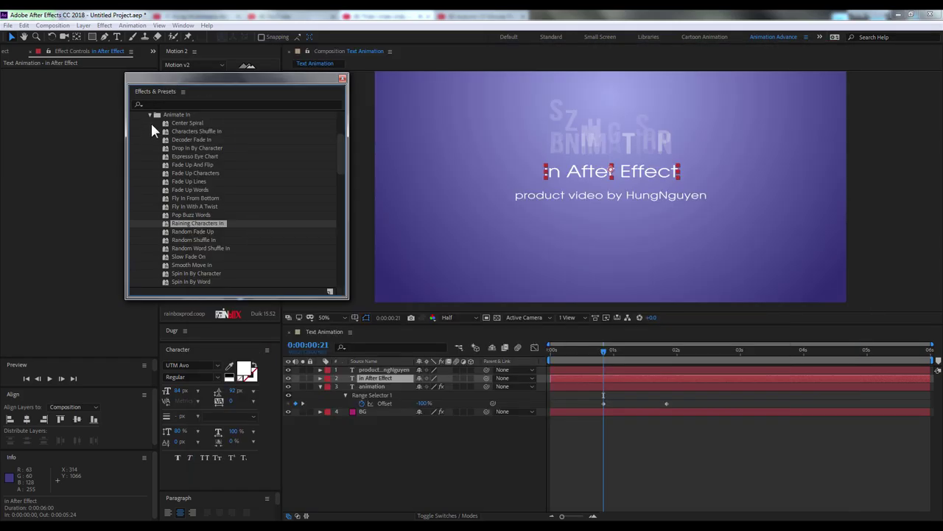
# Apply the Blurs › Foggy preset to the 'in After Effect' line and scrub to check it
pyautogui.click(149, 115)
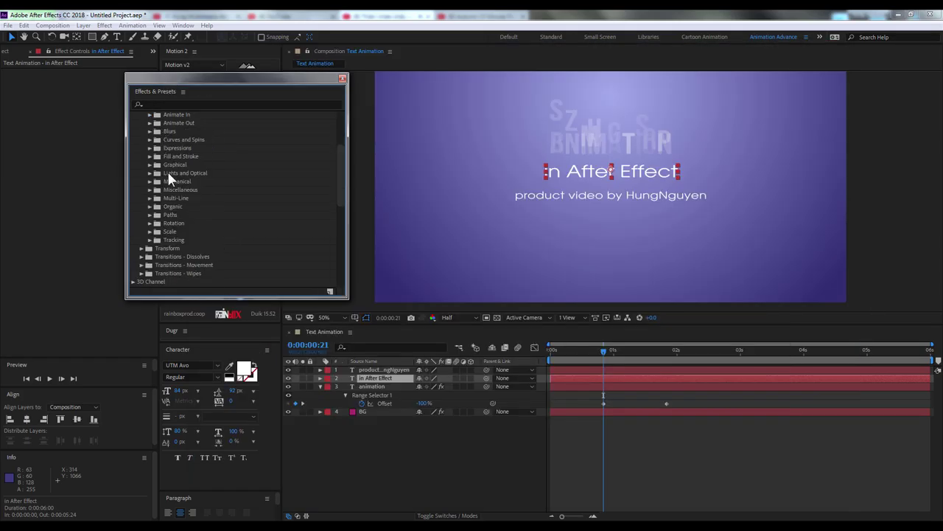
pyautogui.click(149, 130)
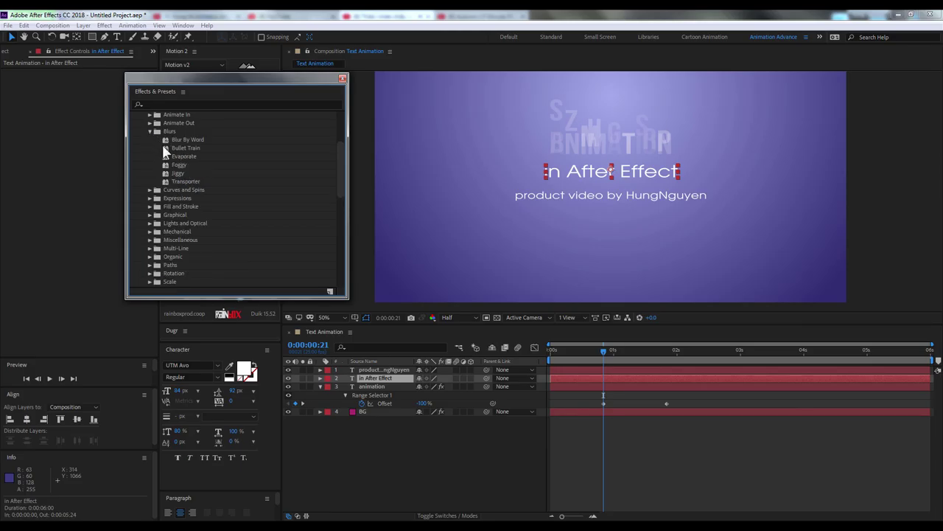
pyautogui.click(182, 166)
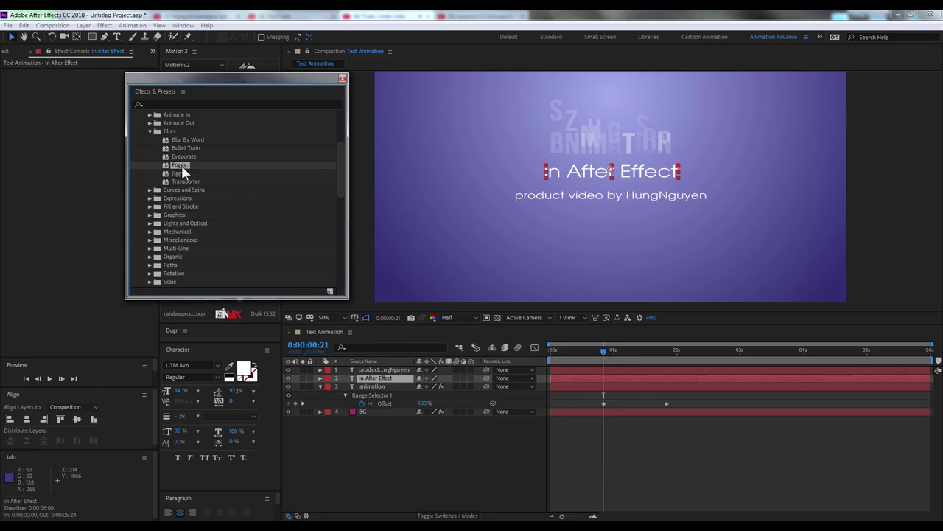
pyautogui.moveTo(177, 166); pyautogui.dragTo(549, 178)
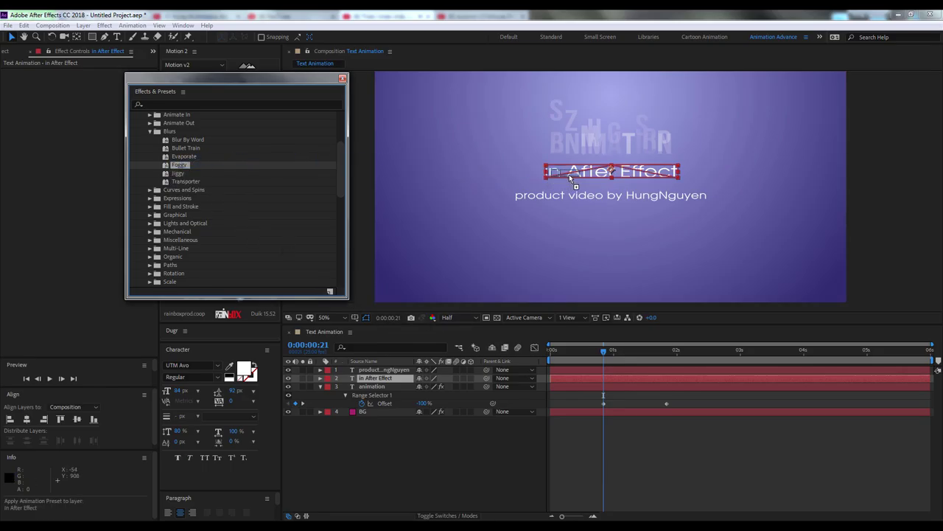
pyautogui.click(631, 437)
pyautogui.moveTo(557, 350)
pyautogui.mouseDown()
pyautogui.moveTo(600, 367)
pyautogui.moveTo(681, 355)
pyautogui.mouseUp()
pyautogui.click(375, 386)
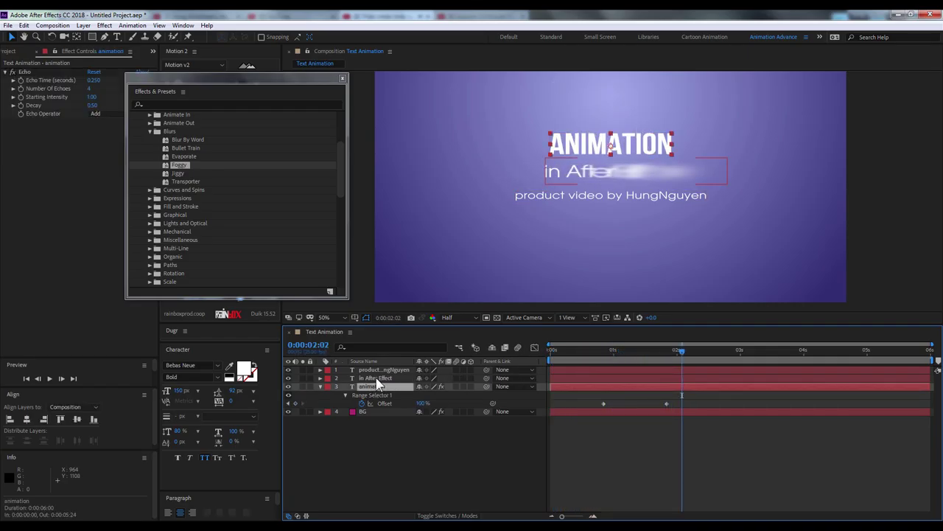
# Move the 'in After Effect' line's last Foggy Offset keyframe earlier to about 0:00:02:07
pyautogui.click(376, 378)
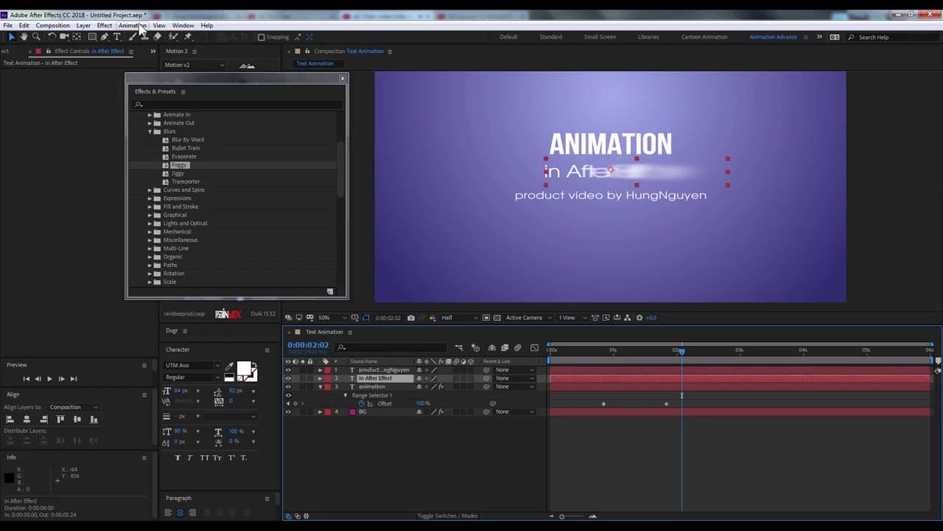
pyautogui.click(133, 25)
pyautogui.click(212, 280)
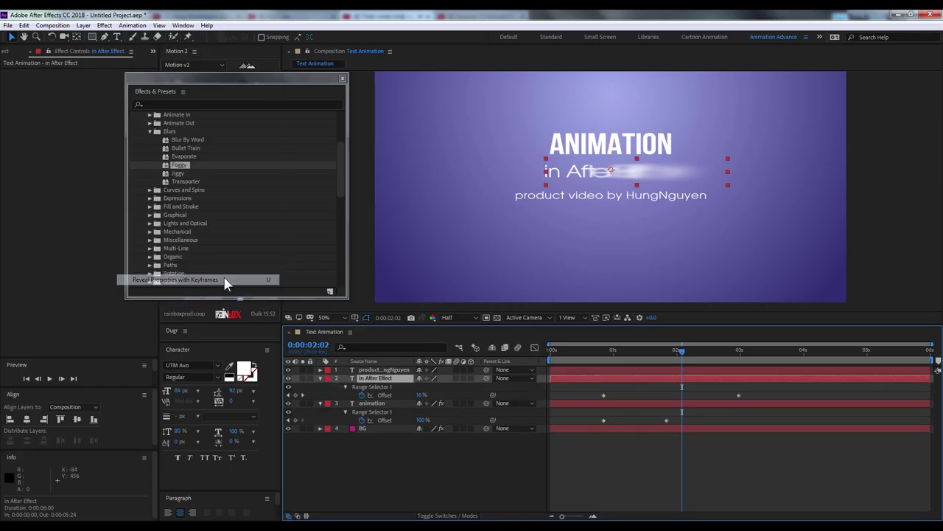
pyautogui.moveTo(738, 395); pyautogui.dragTo(695, 397)
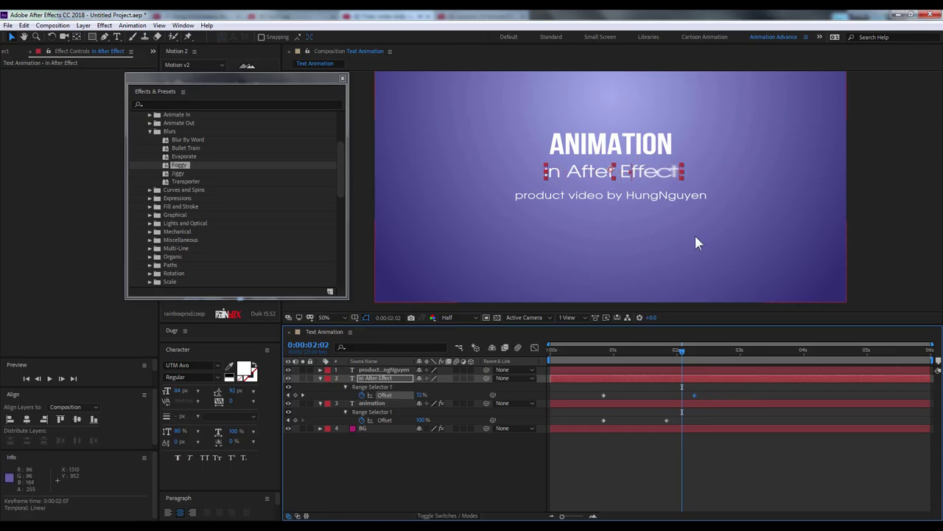
pyautogui.click(676, 196)
pyautogui.moveTo(604, 351); pyautogui.dragTo(691, 361)
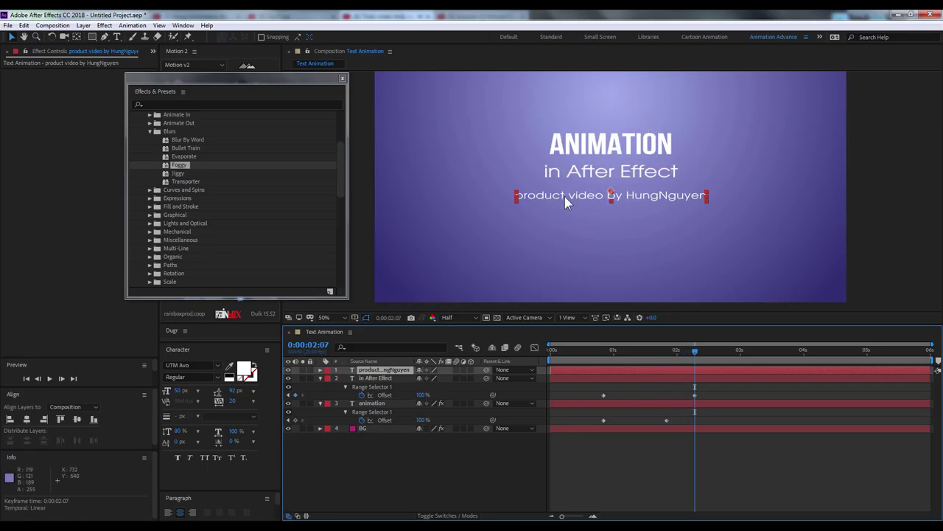
# In Bridge, preview the Animate In presets Random Fade Up, Smooth Move In and Slow Fade On
pyautogui.rightClick(186, 182)
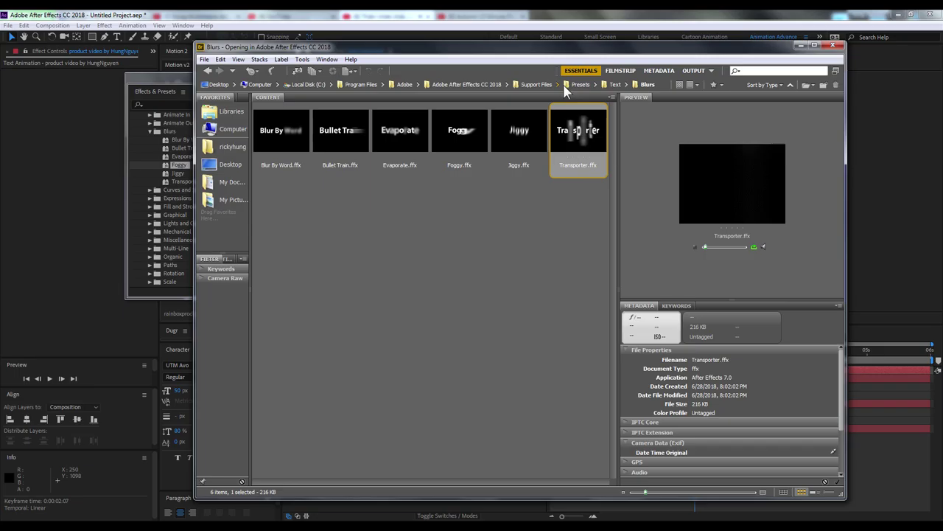
pyautogui.click(616, 84)
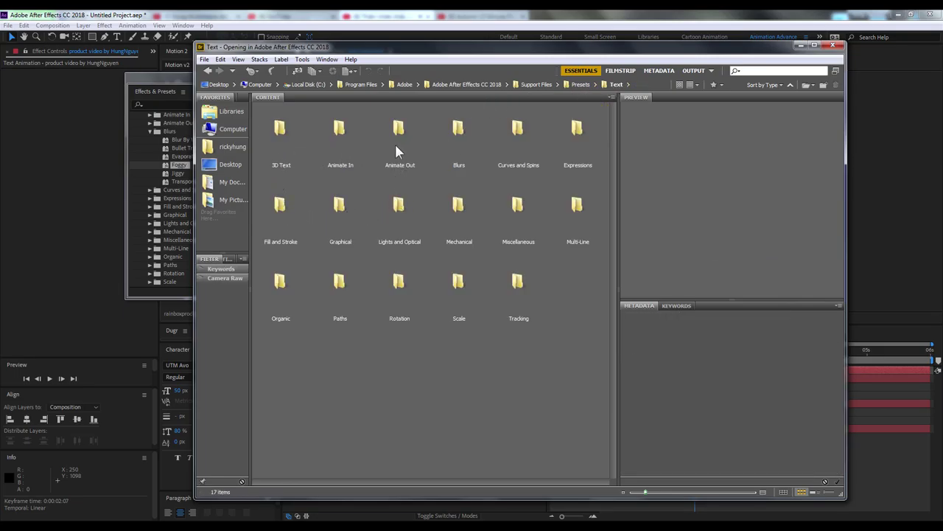
pyautogui.click(348, 150)
pyautogui.doubleClick(347, 146)
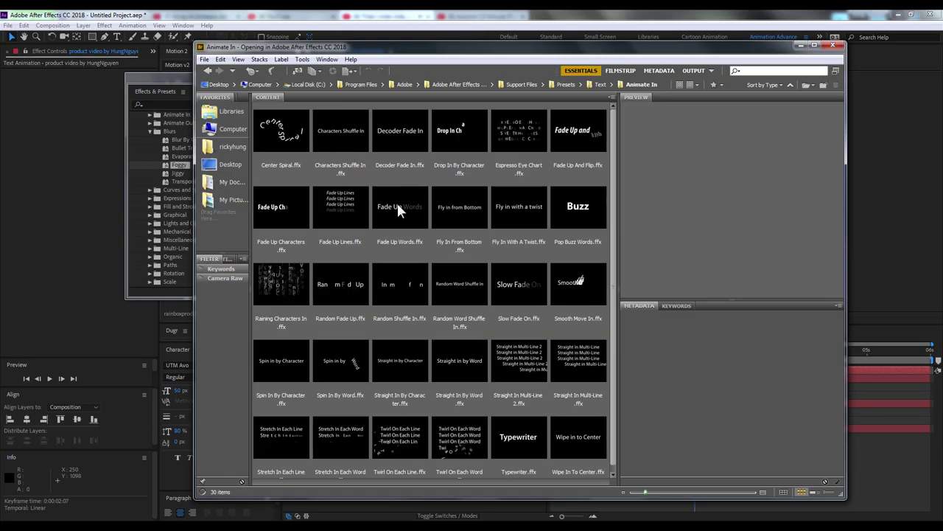
pyautogui.click(341, 287)
pyautogui.click(565, 277)
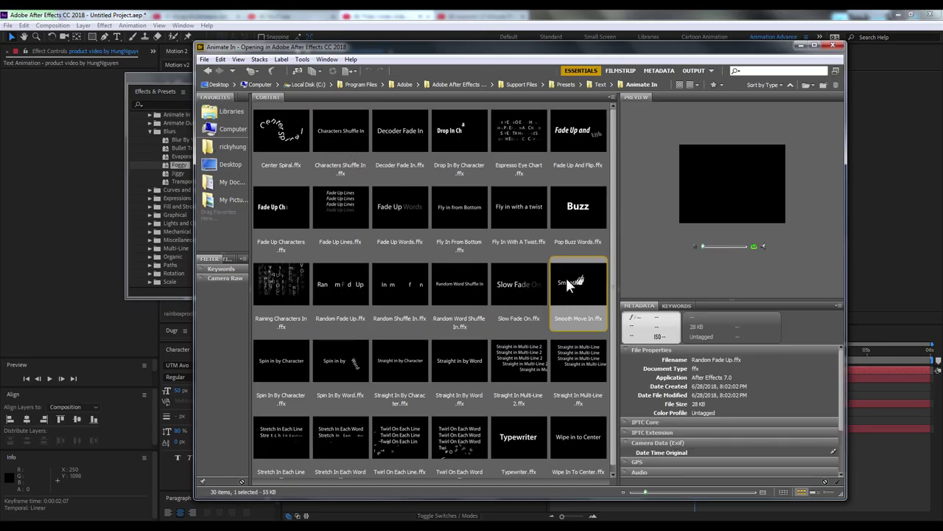
pyautogui.click(513, 308)
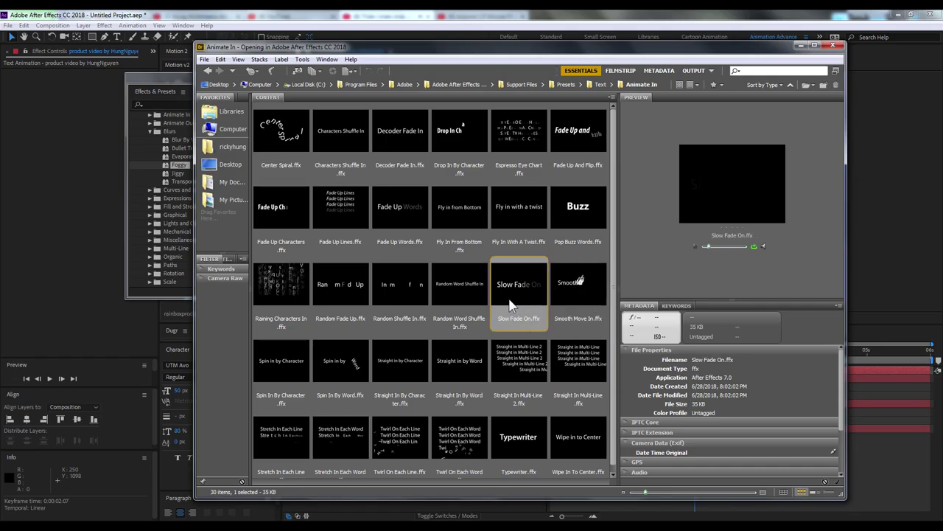
# Back in After Effects, collapse Blurs and expand the Animate In preset list
pyautogui.click(173, 77)
pyautogui.click(149, 130)
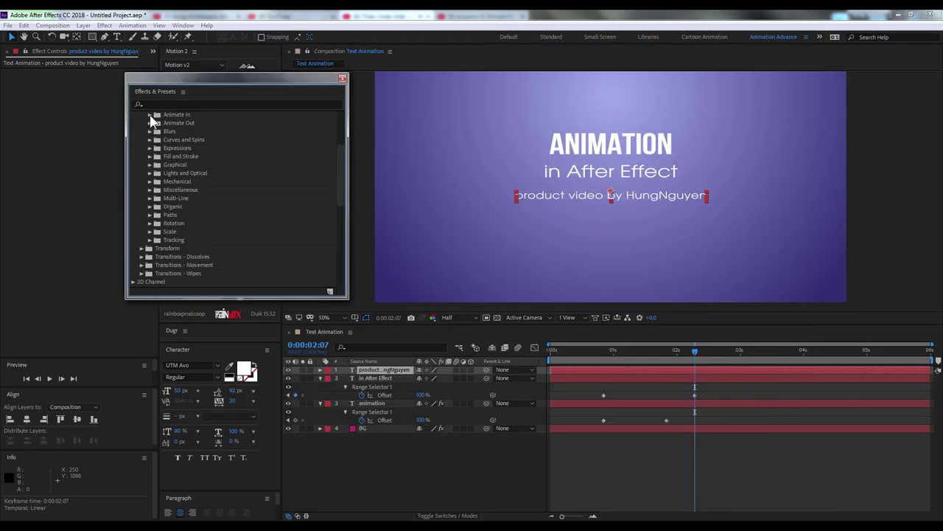
pyautogui.click(150, 115)
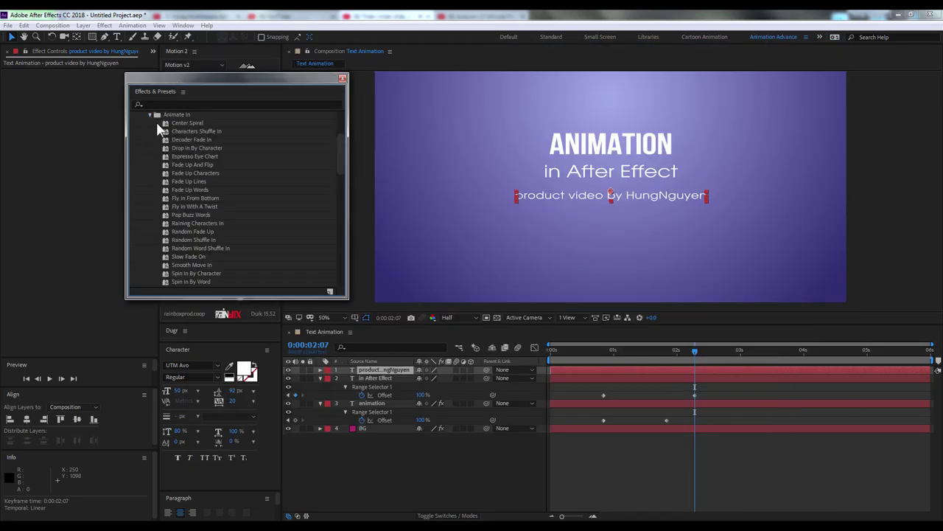
pyautogui.click(187, 173)
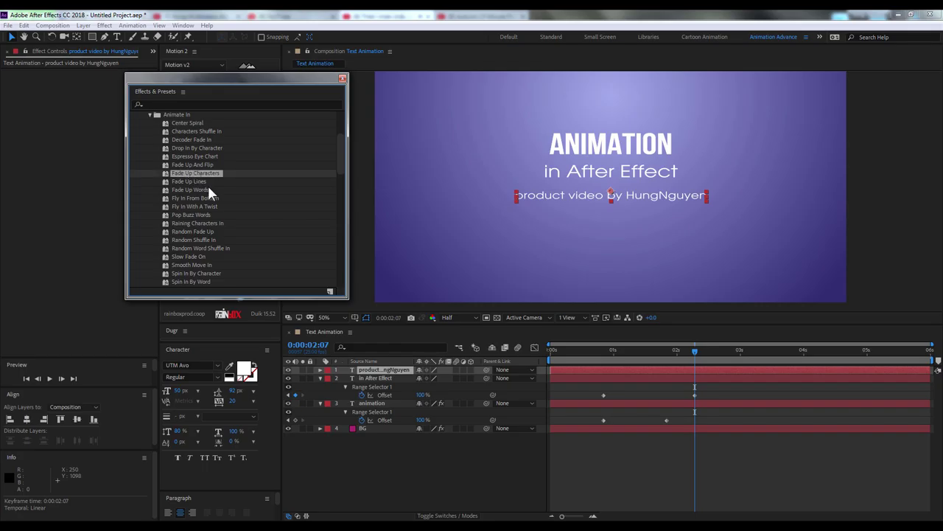
# Apply Slow Fade On to the 'product video by' credit line and scrub to preview the fade-in
pyautogui.hotkey('alt', 'Tab')
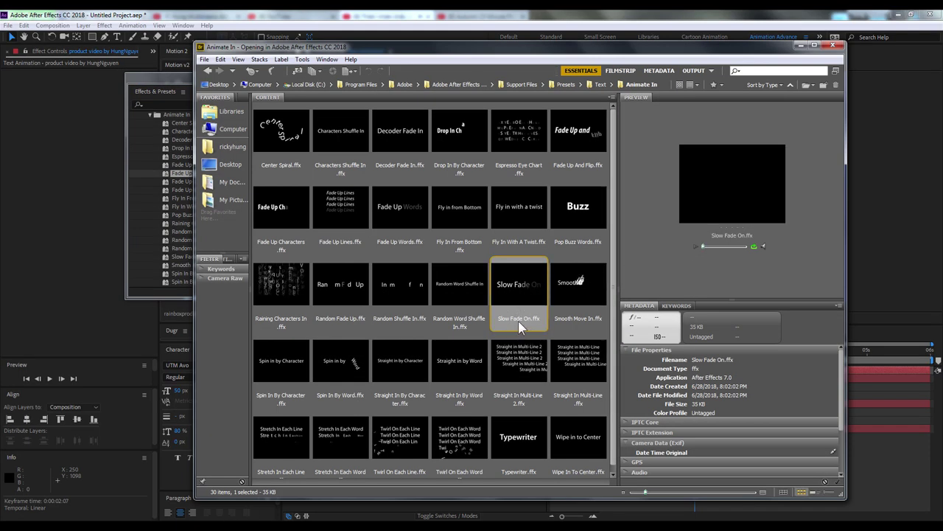
pyautogui.hotkey('alt', 'Tab')
pyautogui.click(188, 257)
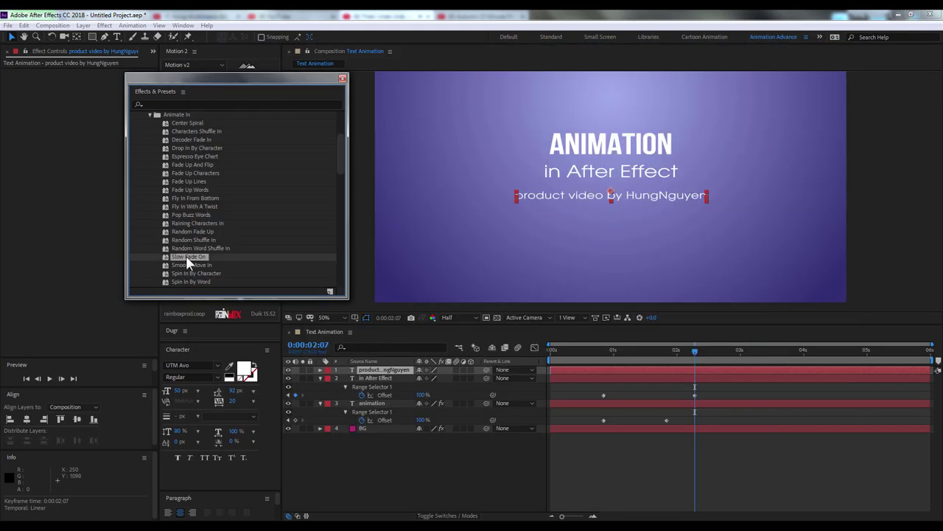
pyautogui.moveTo(272, 256); pyautogui.dragTo(629, 199)
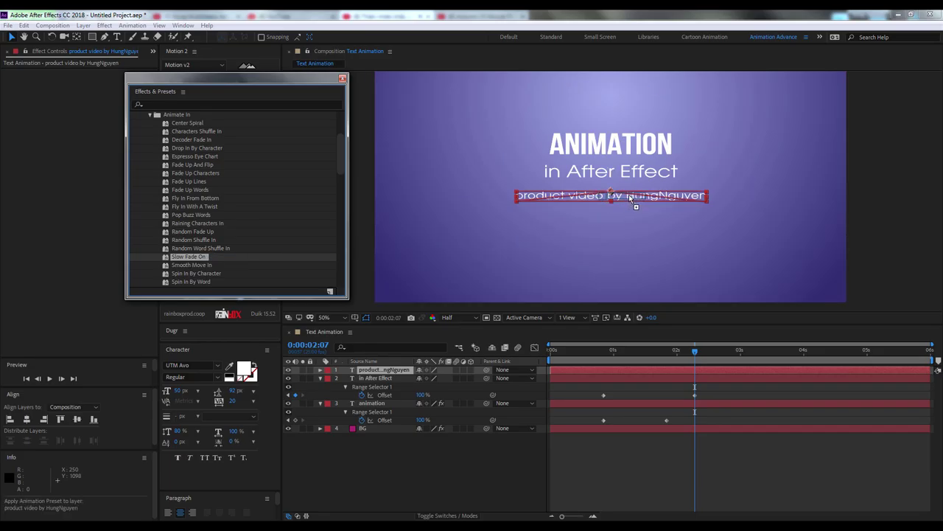
pyautogui.click(616, 357)
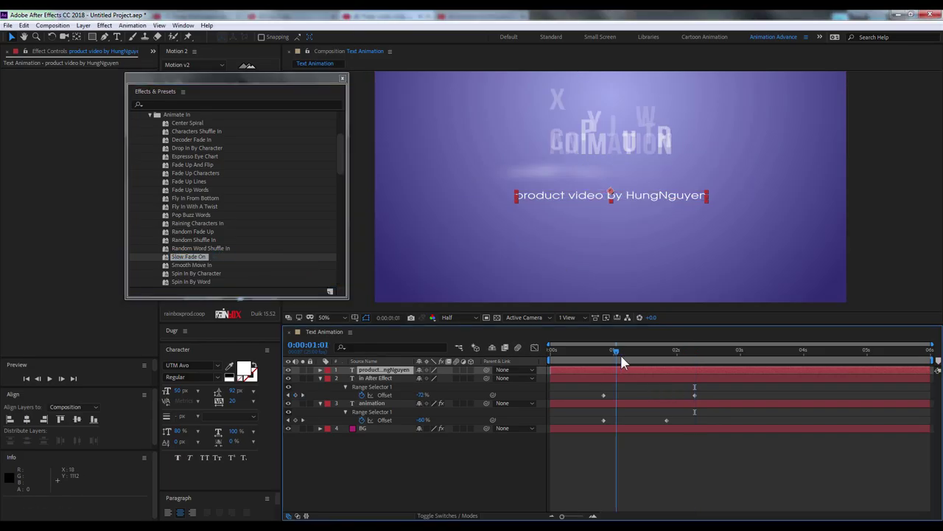
pyautogui.moveTo(618, 361); pyautogui.dragTo(634, 355)
pyautogui.moveTo(201, 258)
pyautogui.mouseDown()
pyautogui.moveTo(505, 237)
pyautogui.moveTo(611, 196)
pyautogui.mouseUp()
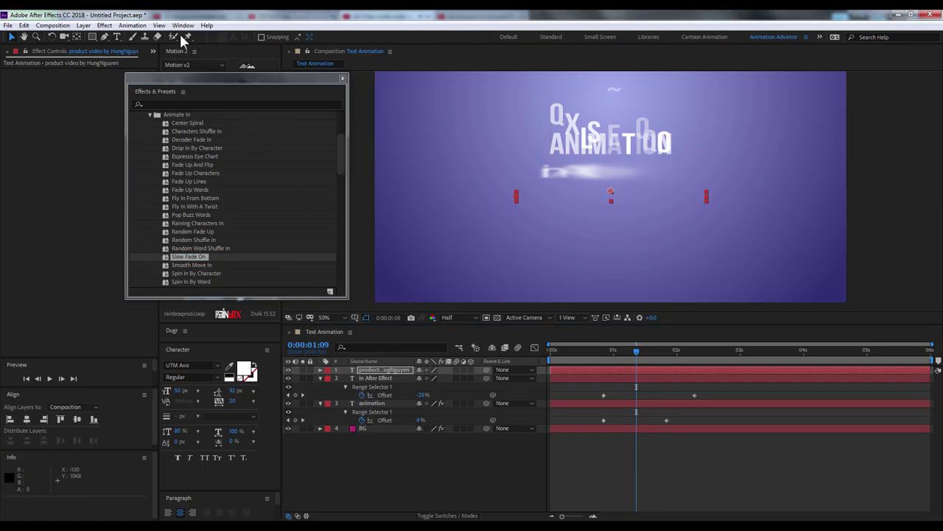
# Reveal the credit line's Offset keyframes and pull the end keyframe earlier to about 2:16
pyautogui.click(131, 25)
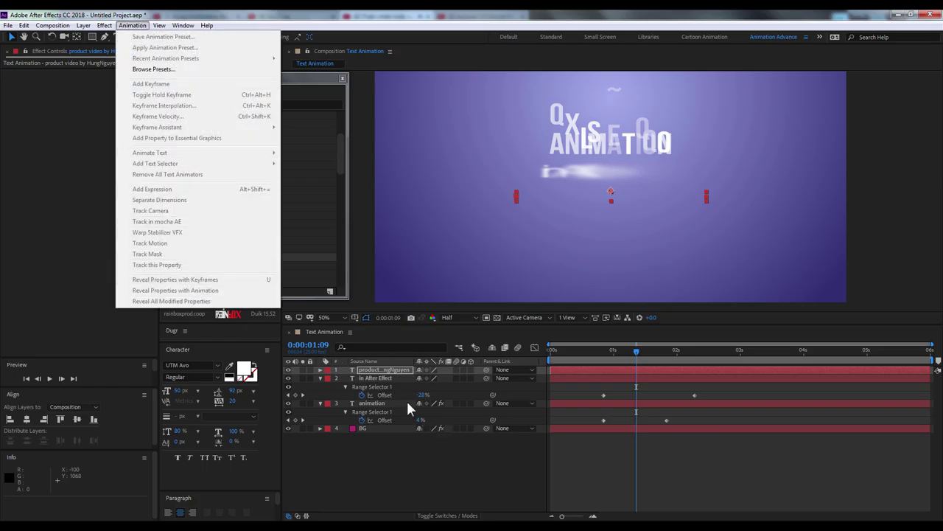
pyautogui.click(388, 373)
pyautogui.click(132, 25)
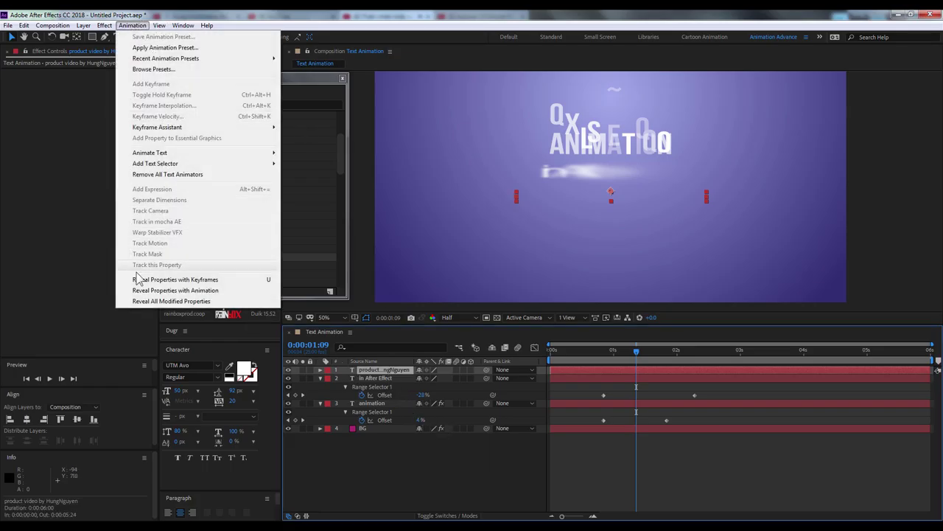
pyautogui.click(164, 288)
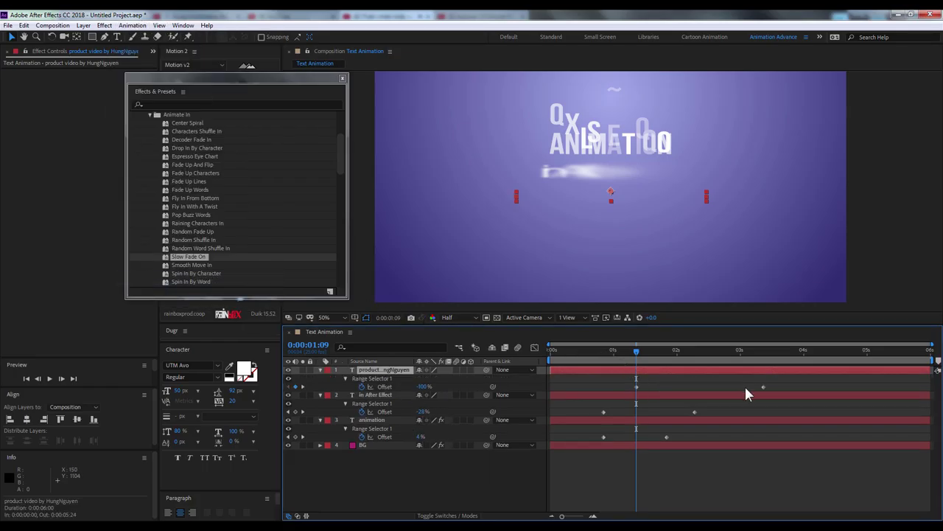
pyautogui.moveTo(763, 386); pyautogui.dragTo(718, 386)
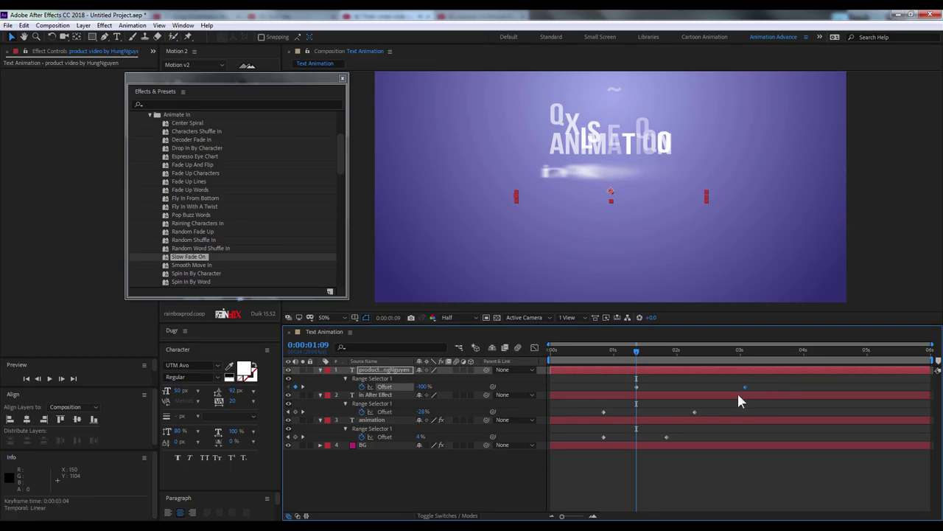
pyautogui.click(659, 358)
pyautogui.moveTo(659, 361); pyautogui.dragTo(603, 367)
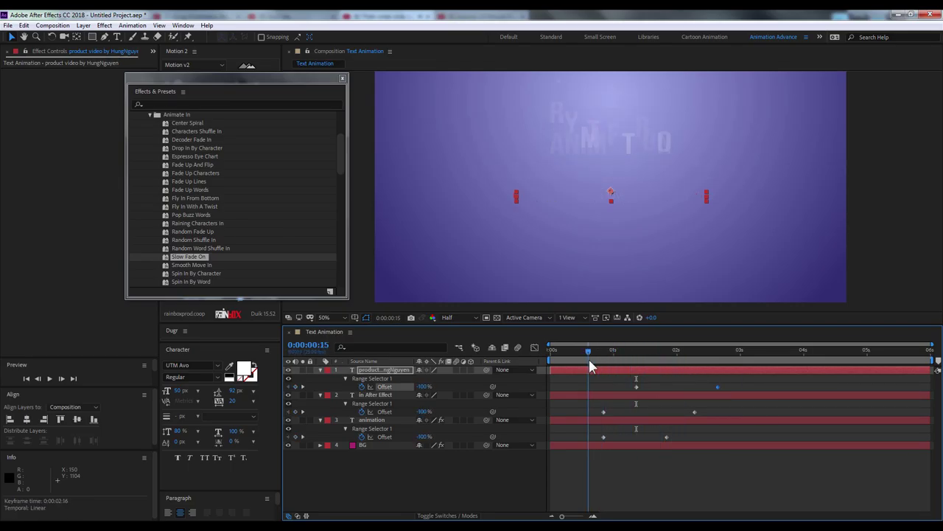
# Select both Offset keyframes, place the second at 2:07, and return to the start
pyautogui.moveTo(733, 381); pyautogui.dragTo(596, 388)
pyautogui.moveTo(591, 354); pyautogui.dragTo(691, 364)
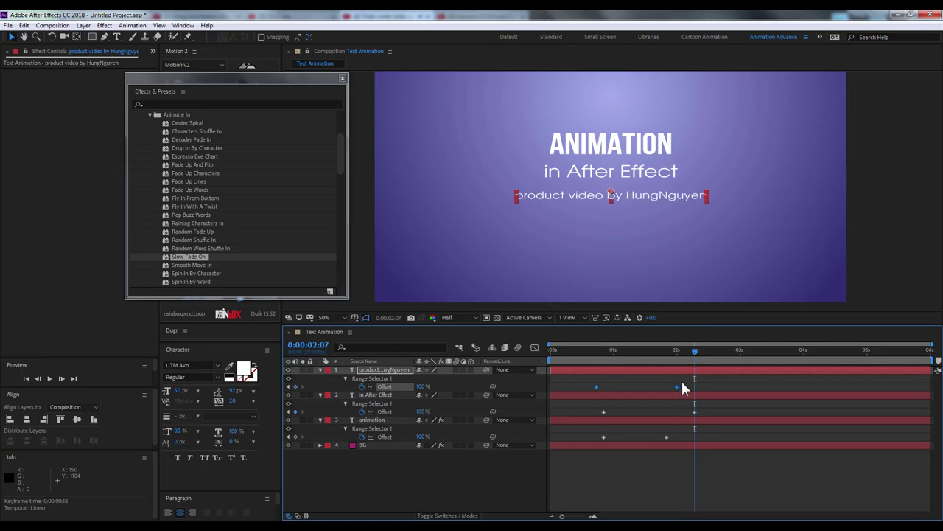
pyautogui.moveTo(677, 387); pyautogui.dragTo(694, 386)
pyautogui.press('Home')
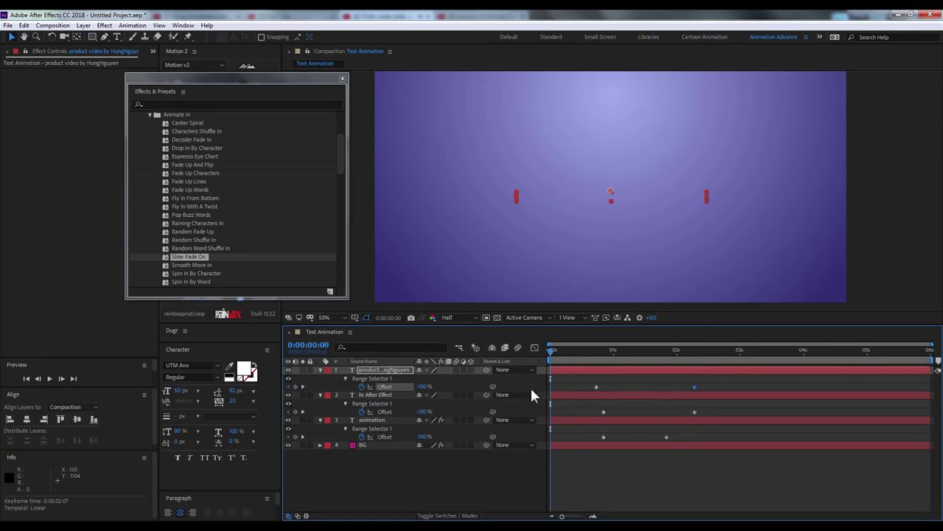
# Preview the three-line title animation and park the time indicator at 3 seconds
pyautogui.press('space')
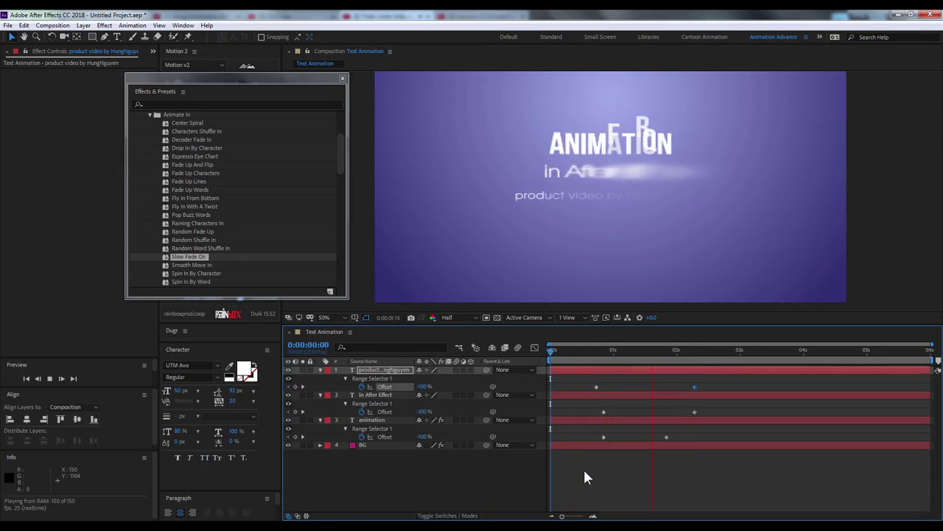
pyautogui.press('space')
pyautogui.press('v')
pyautogui.click(740, 350)
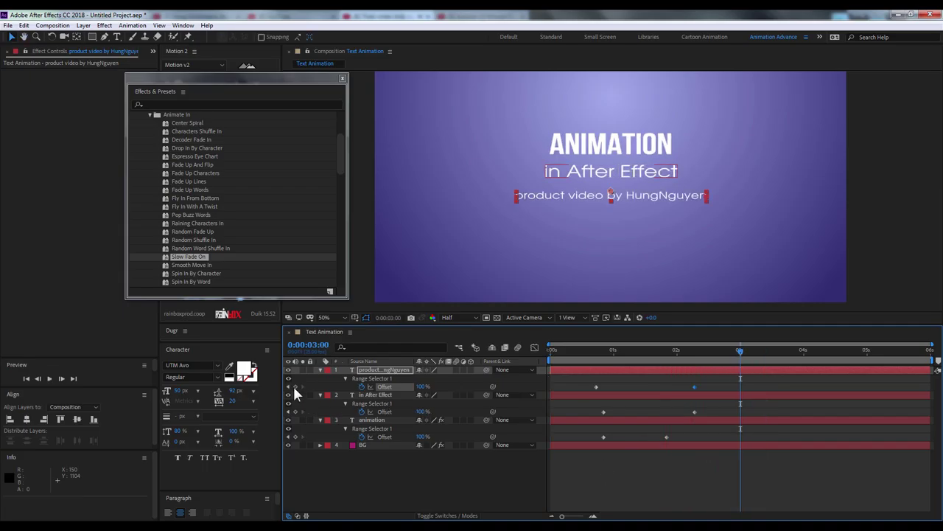
# Reposition the presets panel, collapse Animate In, and collapse all three layers' property rows
pyautogui.moveTo(304, 83); pyautogui.dragTo(228, 109)
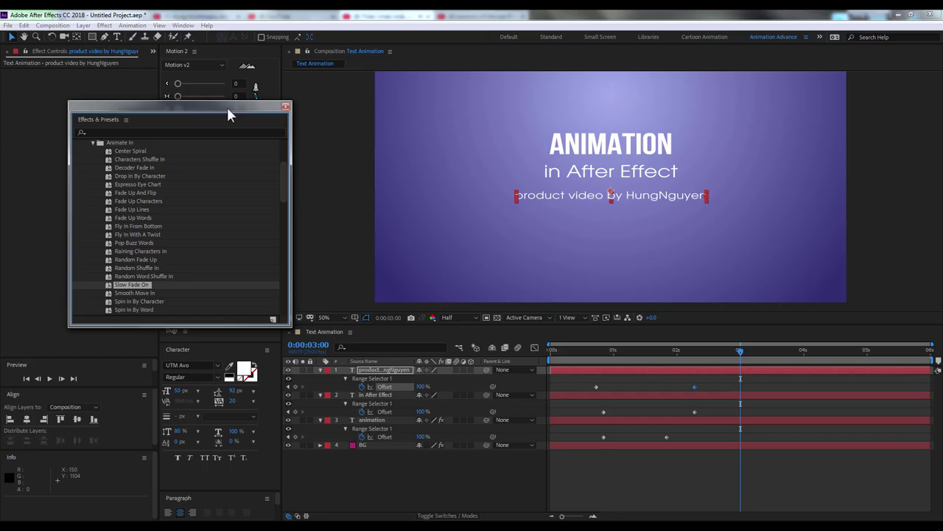
pyautogui.click(93, 142)
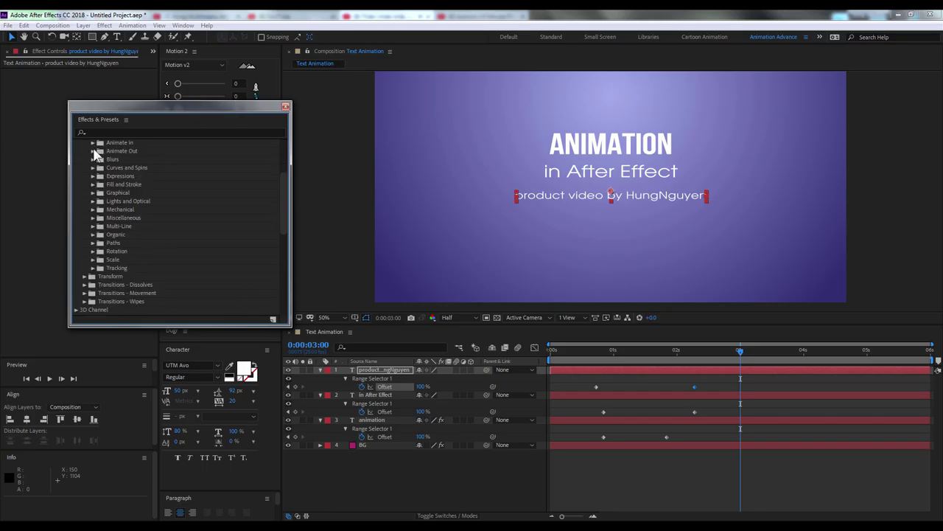
pyautogui.click(346, 379)
pyautogui.click(321, 370)
pyautogui.click(320, 376)
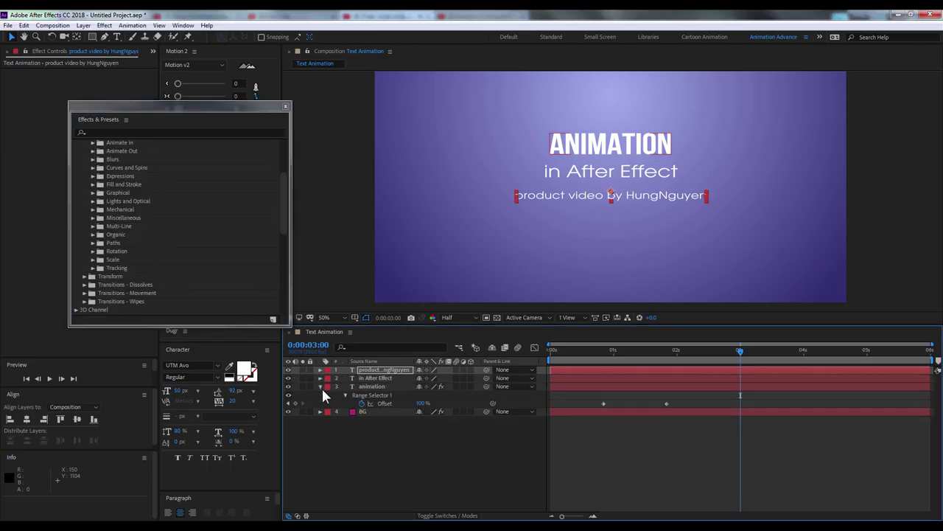
pyautogui.click(320, 386)
pyautogui.moveTo(573, 348)
pyautogui.mouseDown()
pyautogui.moveTo(694, 353)
pyautogui.moveTo(553, 349)
pyautogui.mouseUp()
pyautogui.click(369, 370)
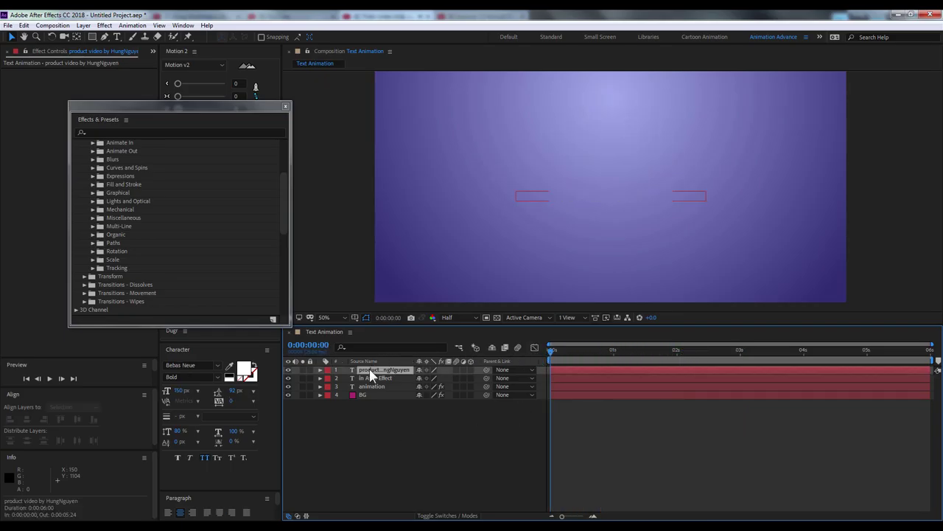
# Keyframe the three text layers' Scale from 100% at 0:00 to 105% at 5:00, then preview
pyautogui.keyDown('shift'); pyautogui.click(371, 387); pyautogui.keyUp('shift')
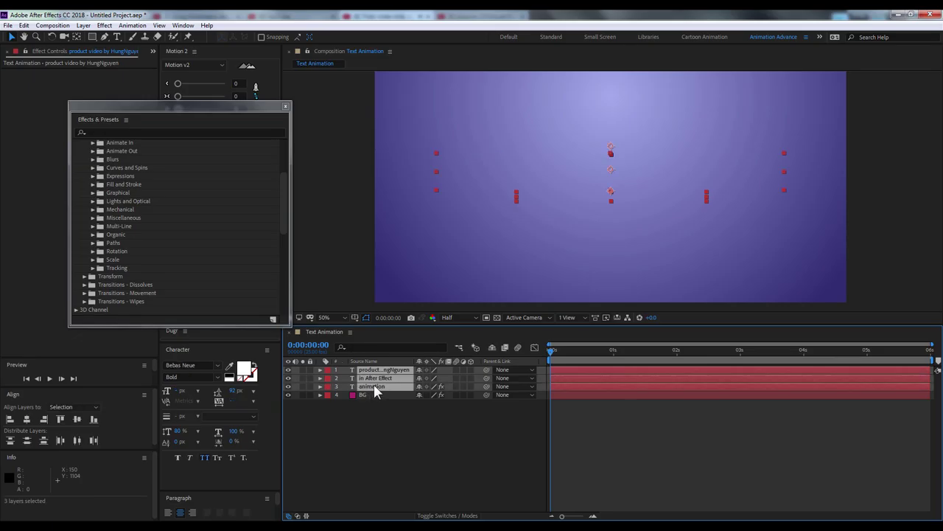
pyautogui.press('s')
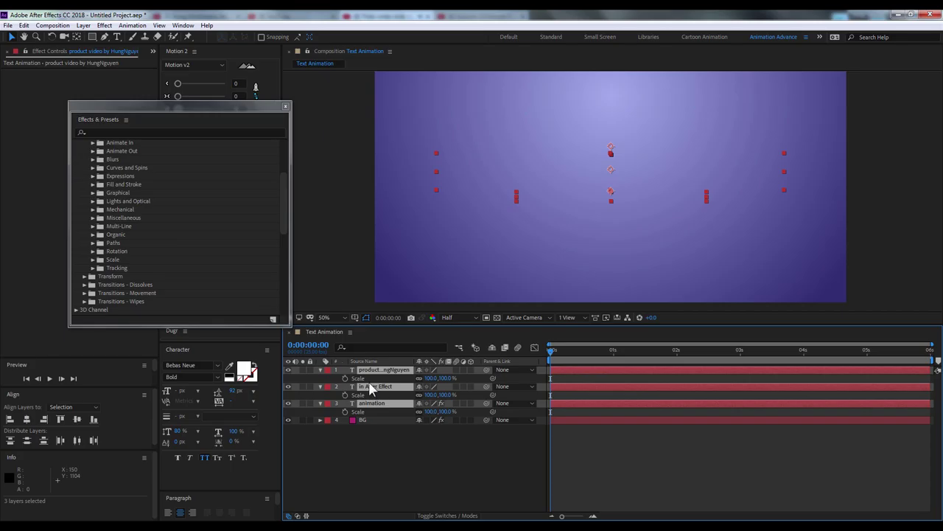
pyautogui.click(345, 378)
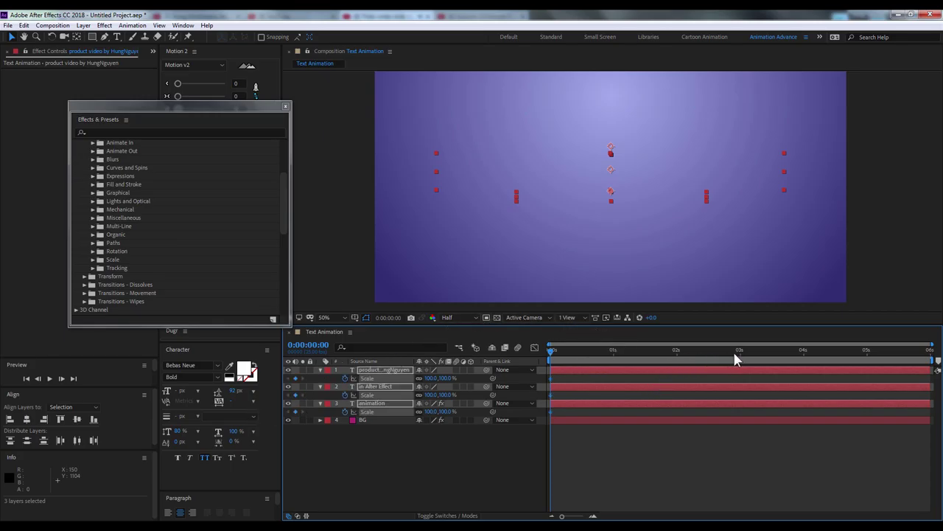
pyautogui.click(868, 359)
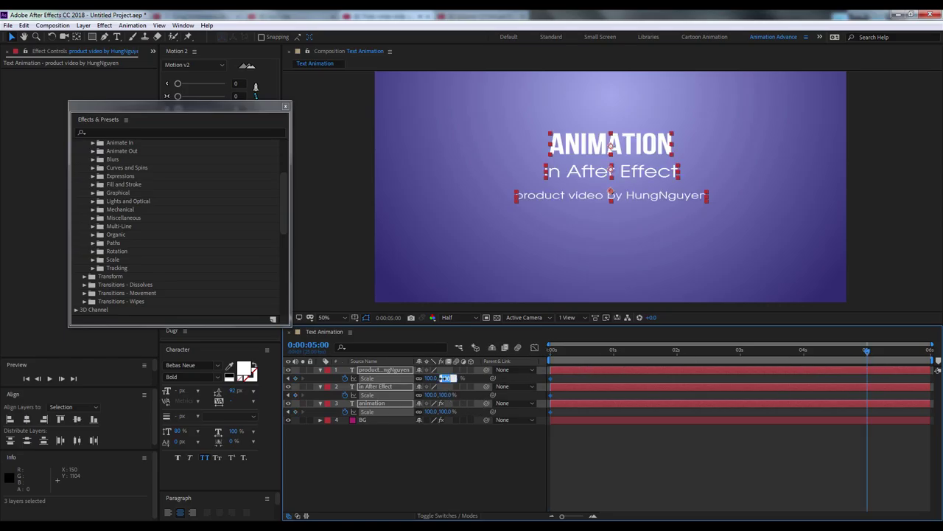
pyautogui.press('Return')
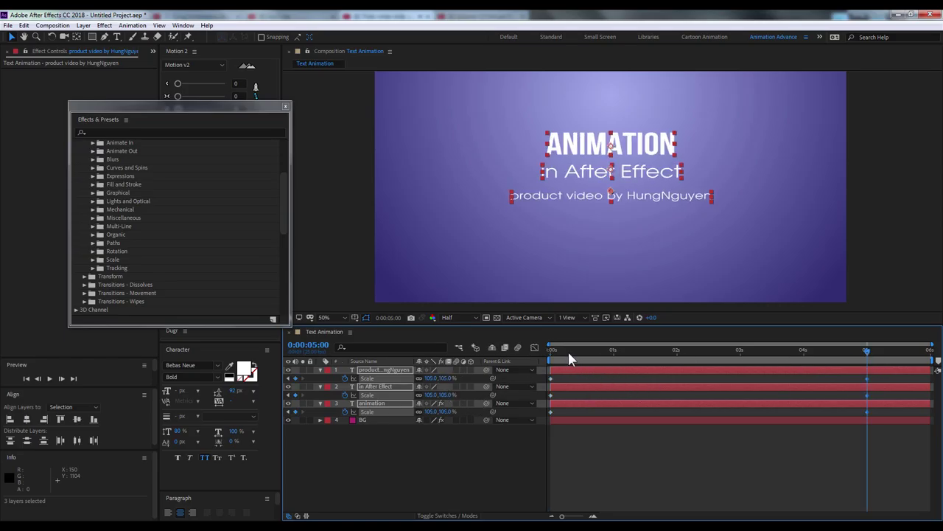
pyautogui.press('space')
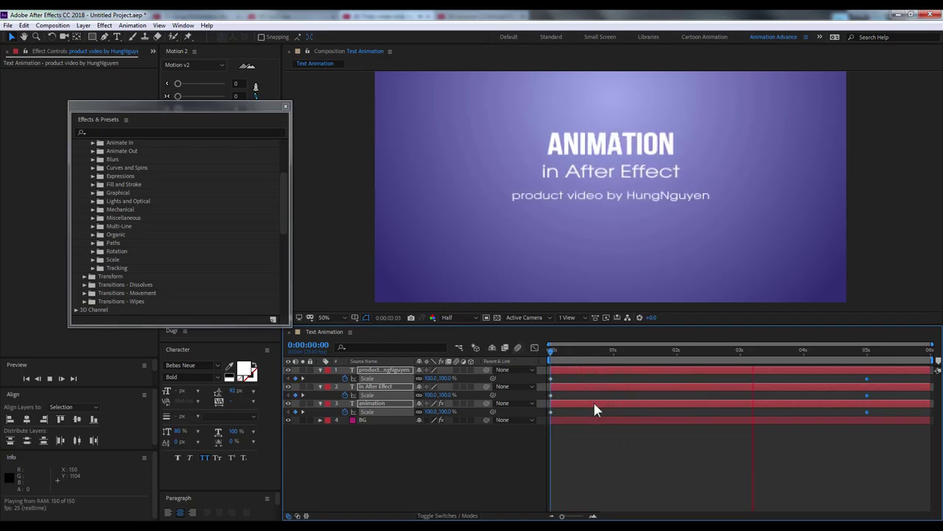
pyautogui.moveTo(905, 348); pyautogui.dragTo(928, 348)
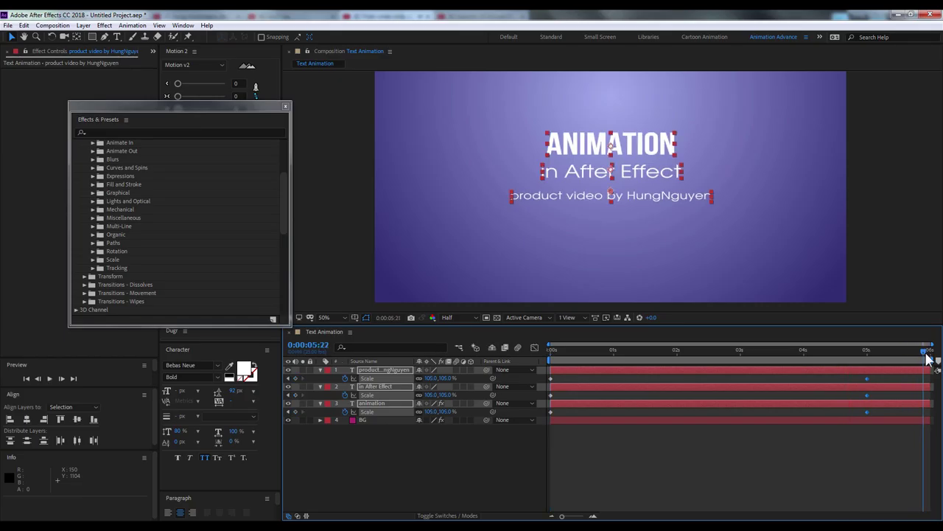
pyautogui.click(645, 442)
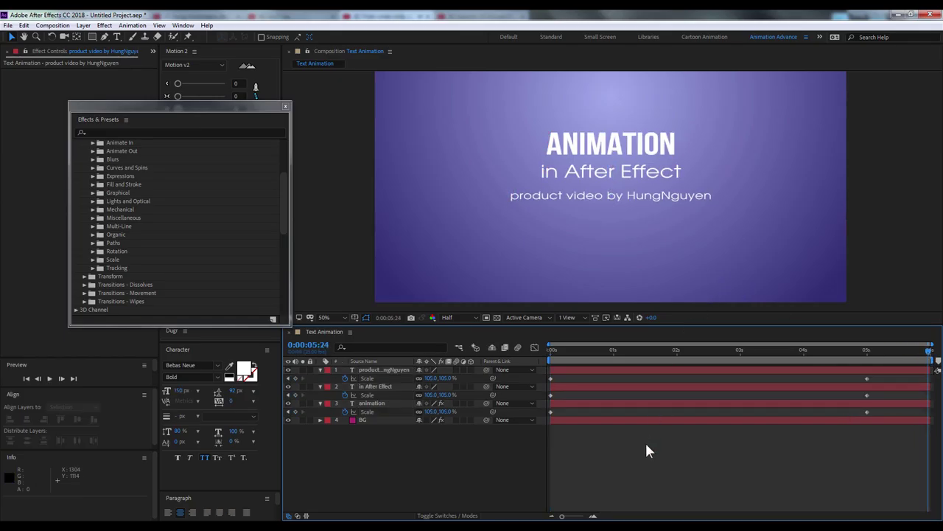
# Type step 3 on dragging presets onto the layer to animate, and step 4 on adjusting keyframes
pyautogui.write('K')
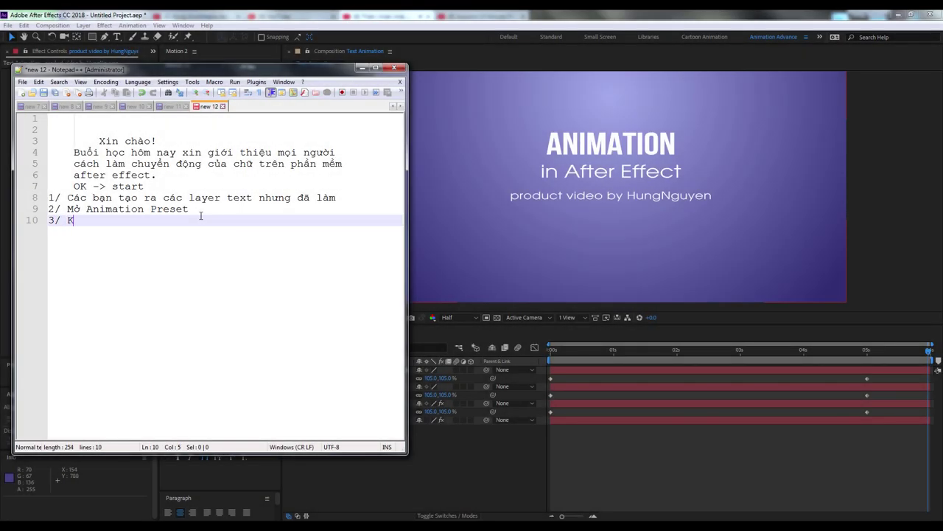
pyautogui.write('éo thảhiệu ứng')
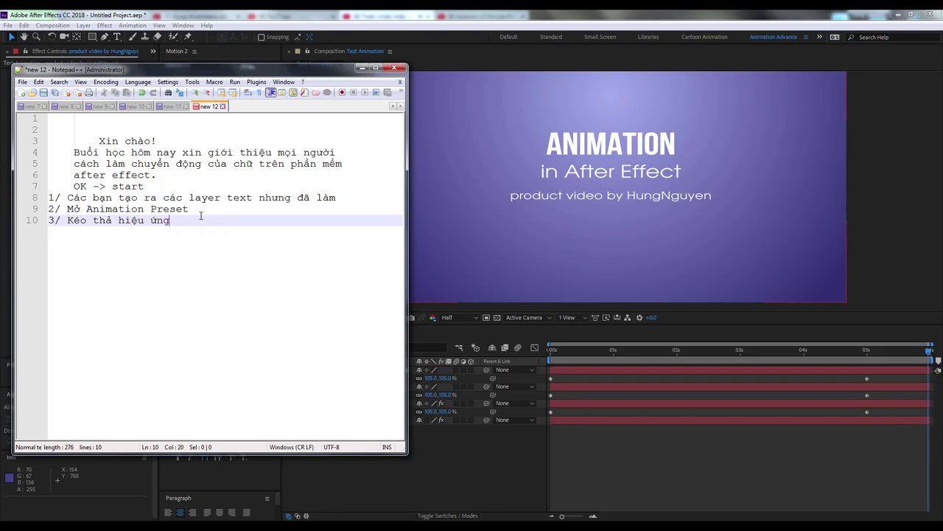
pyautogui.write(' có sẵn vào đúng layer cần ch')
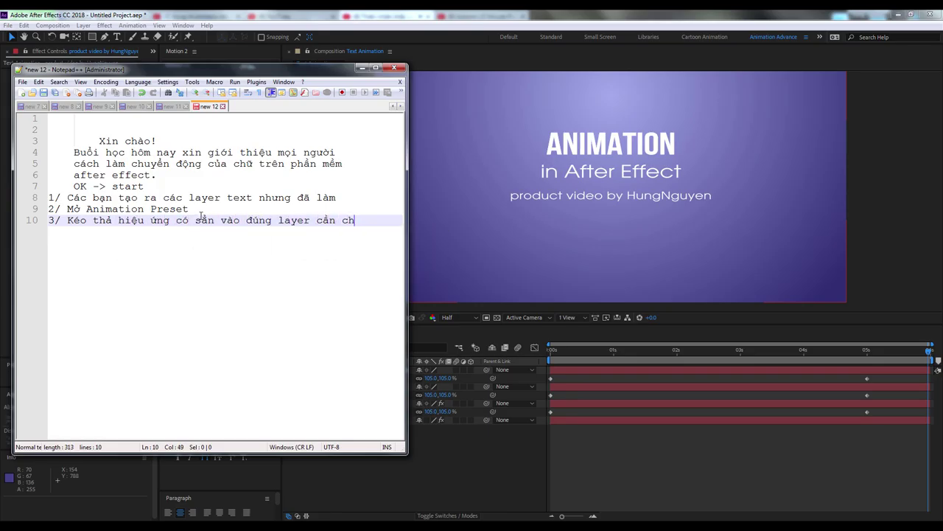
pyautogui.write('uyển động')
pyautogui.press('Return')
pyautogui.write('/ Bấm')
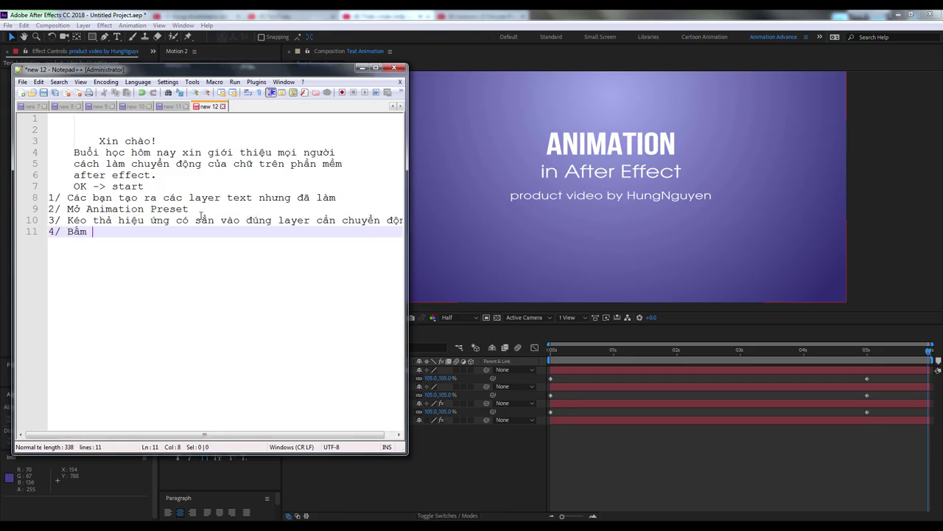
pyautogui.write(' phím U để đei chỉnh keyfame')
pyautogui.press('Return')
pyautogui.write('5/ Các')
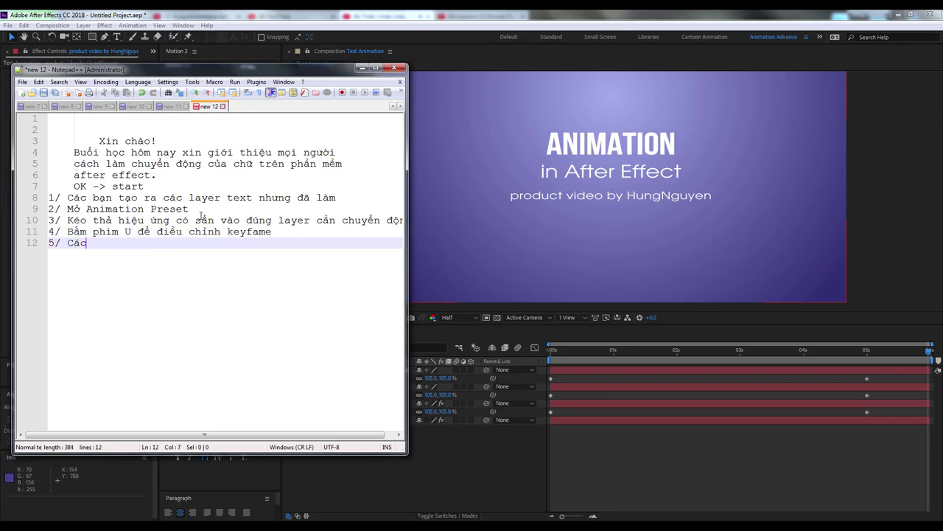
pyautogui.press('BackSpace')
pyautogui.press('BackSpace')
pyautogui.press('BackSpace')
pyautogui.press('Return')
pyautogui.press('Tab')
# Add the closing encouragement to practise many animations, followed by 'thank' on its own line
pyautogui.write('Các b')
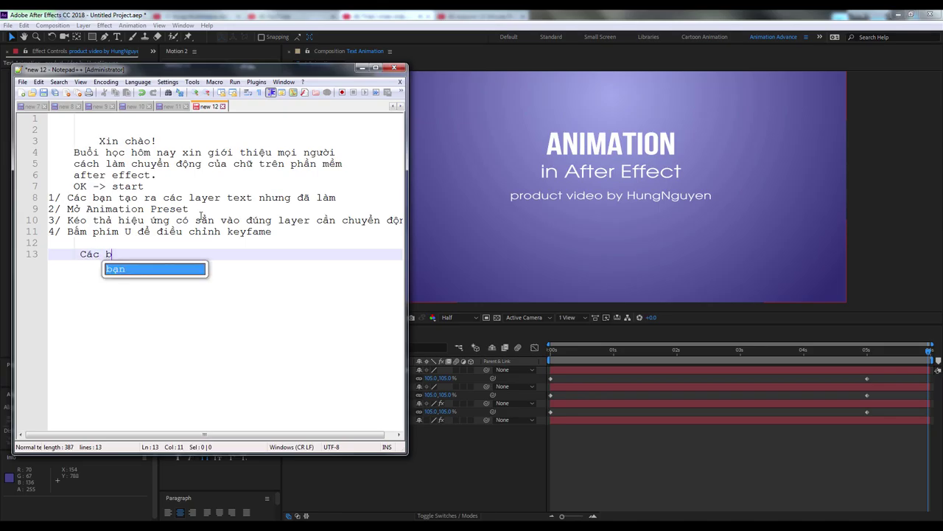
pyautogui.write('ạn quan sát thật k')
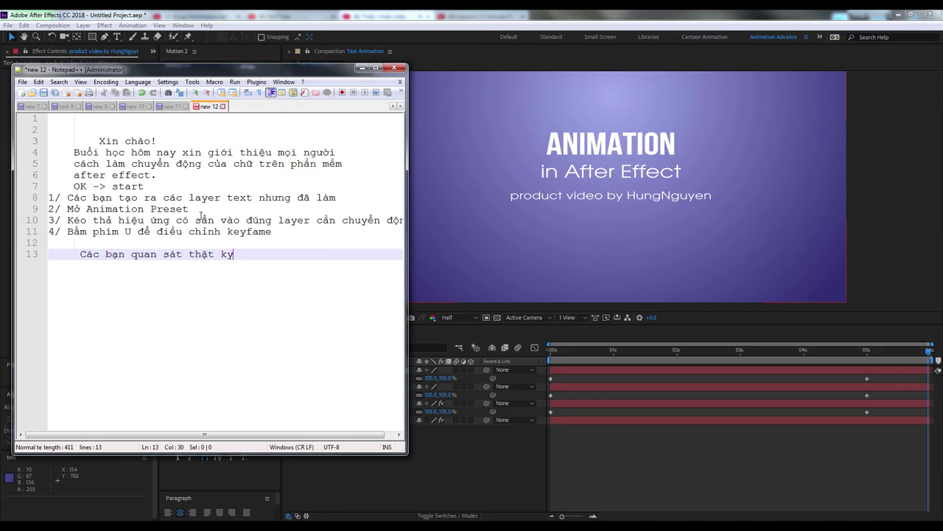
pyautogui.write('ỹ và làm càng nhiều chữ')
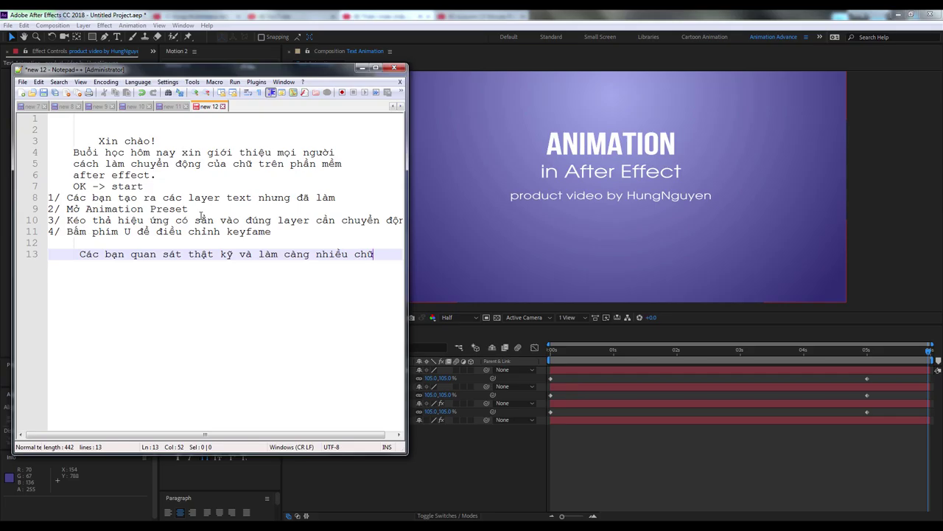
pyautogui.press('Return')
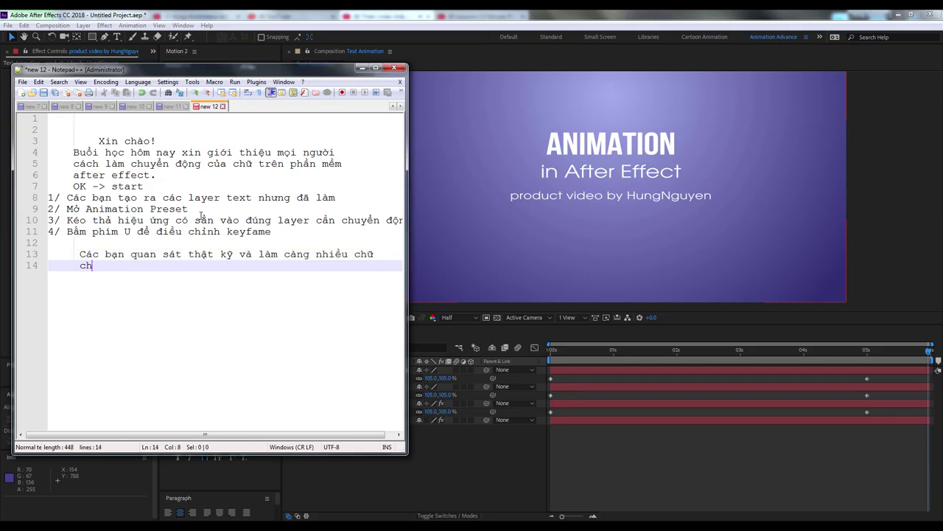
pyautogui.write('chuyển động theo ý m')
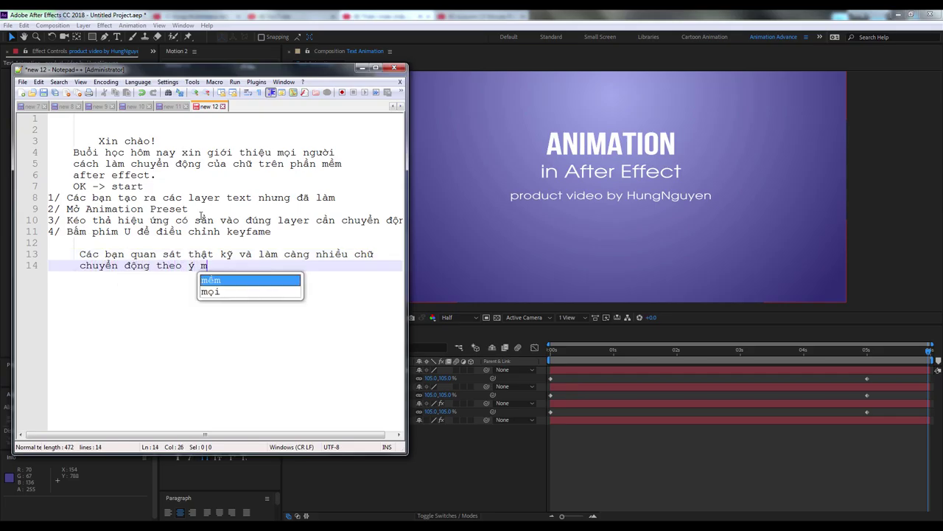
pyautogui.write('ình nhé.')
pyautogui.press('Return')
pyautogui.press('Return')
pyautogui.write('thank')
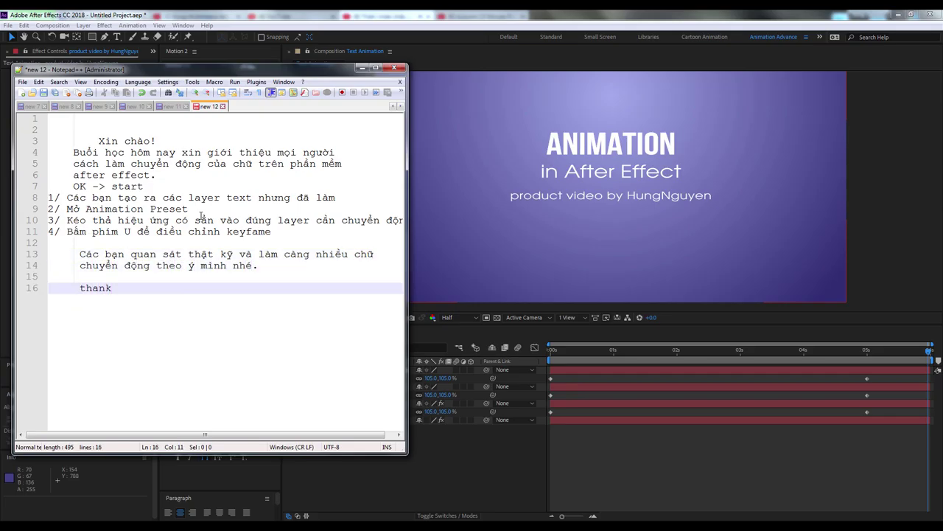